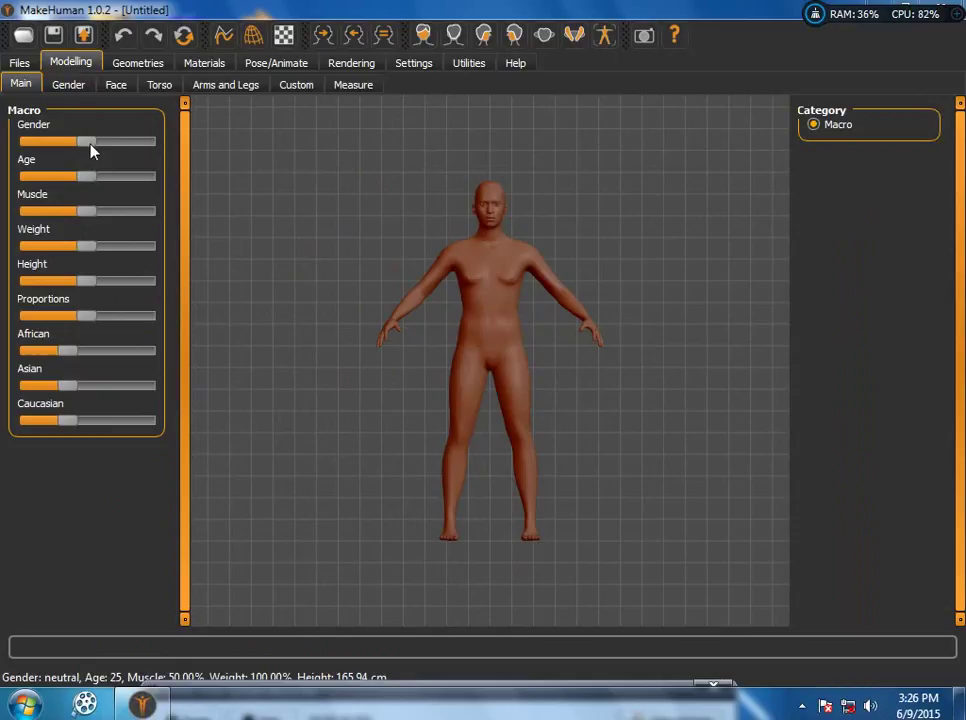
Make the figure fully male with muscle about 83% and weight 125%, and set the African and Asian proportions to zero
drag(90, 147, 168, 147)
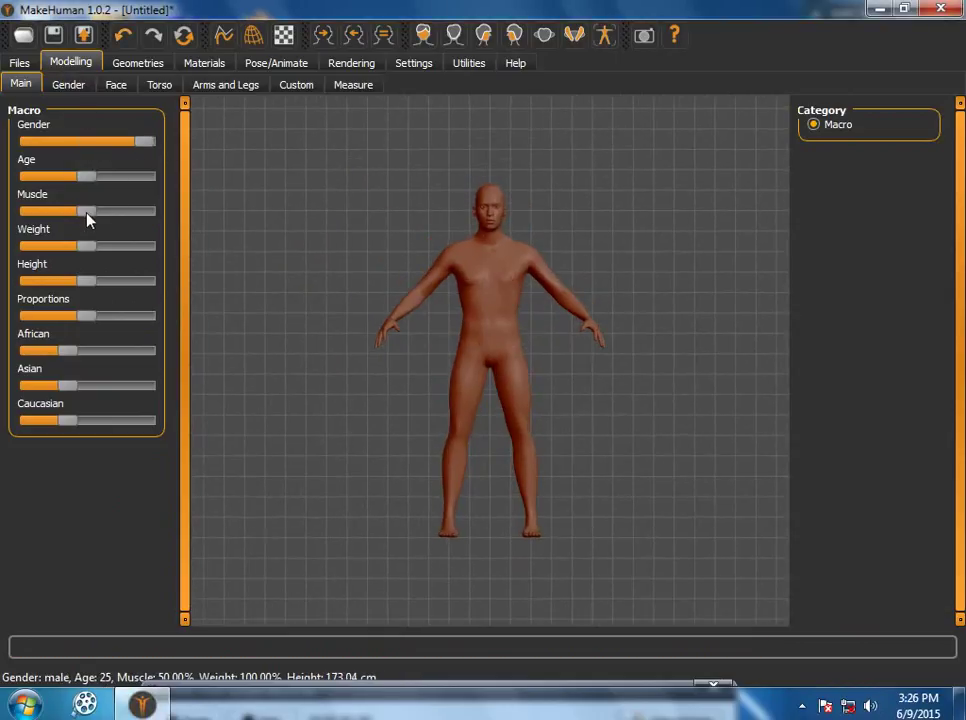
drag(114, 216, 116, 248)
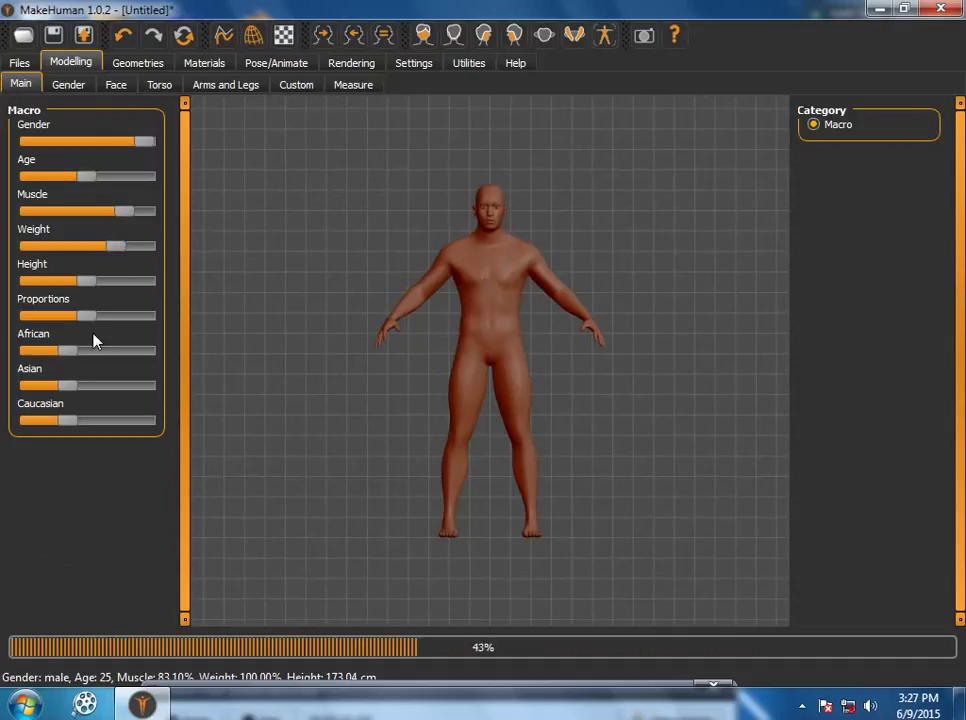
drag(67, 360, 22, 358)
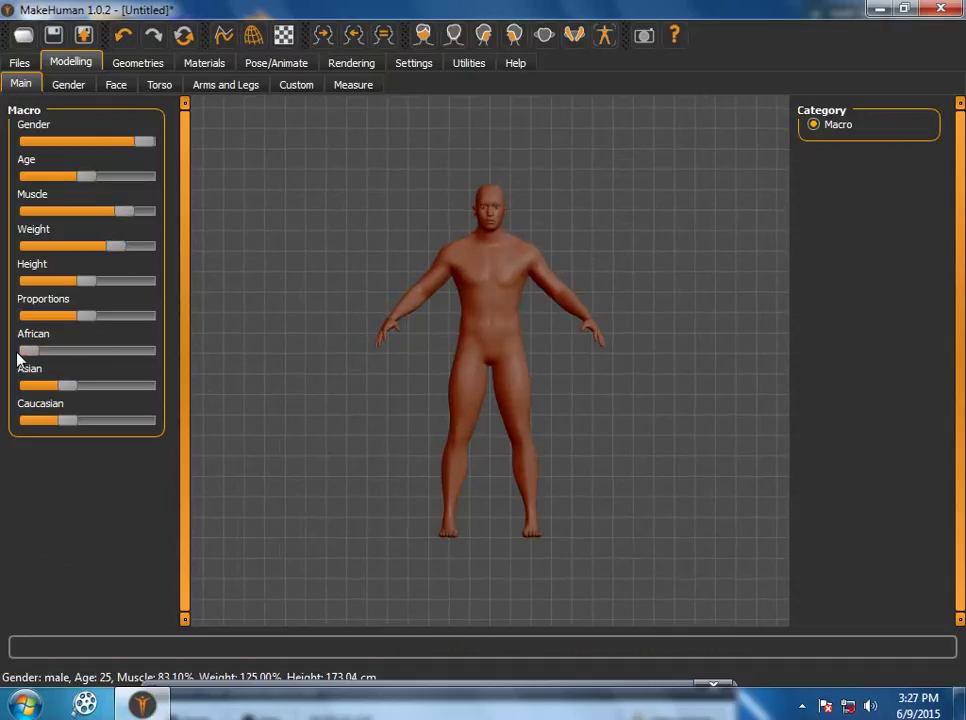
drag(65, 388, 20, 397)
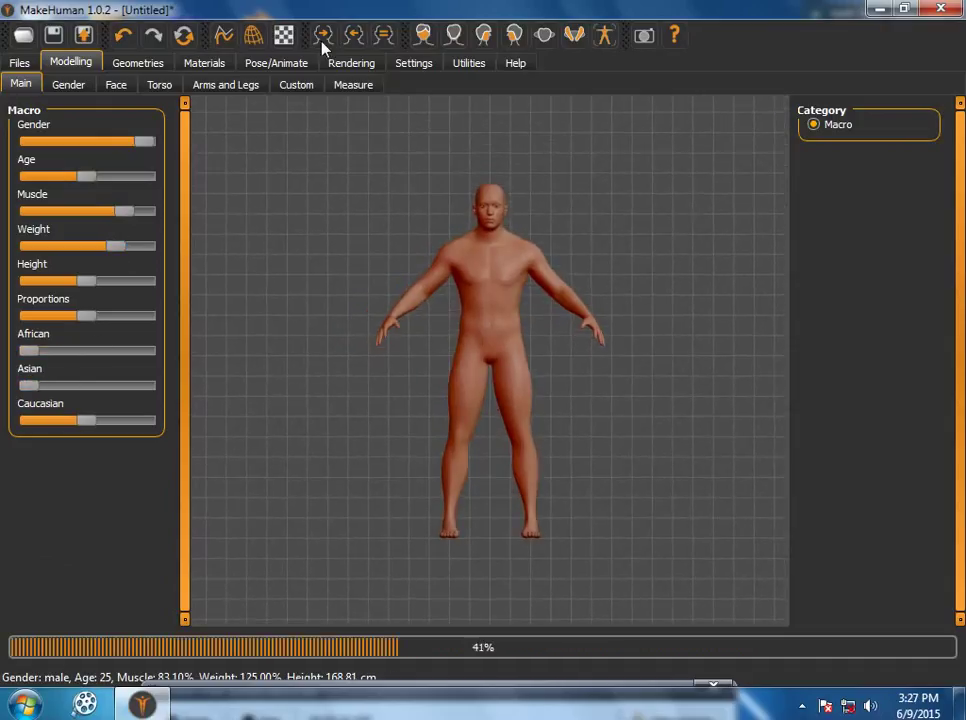
Apply a light-toned human skin material from near the end of the skin library to the figure
click(196, 63)
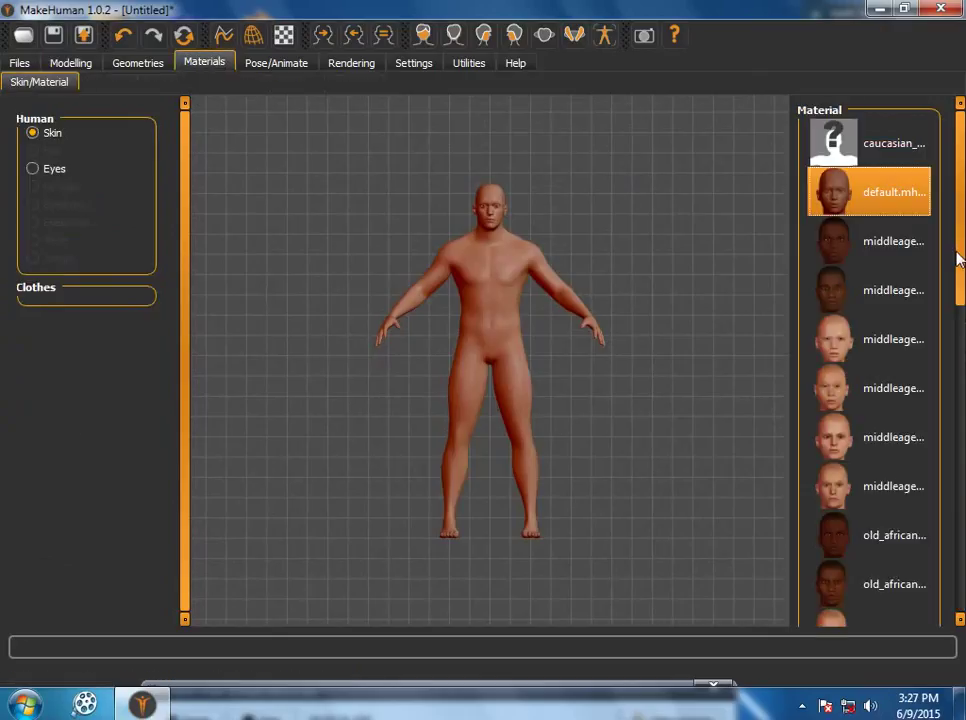
drag(955, 259, 959, 622)
click(926, 602)
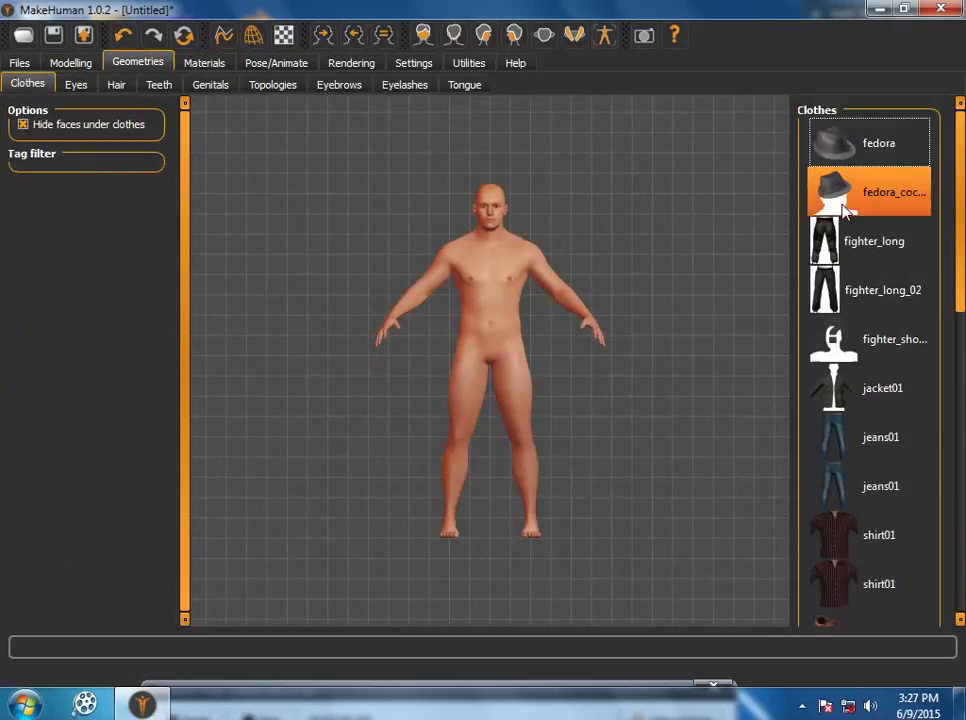
Dress the character in the fighter_long trousers, the black soldier boots and the blue tshirt_short with the Blender logo
click(846, 243)
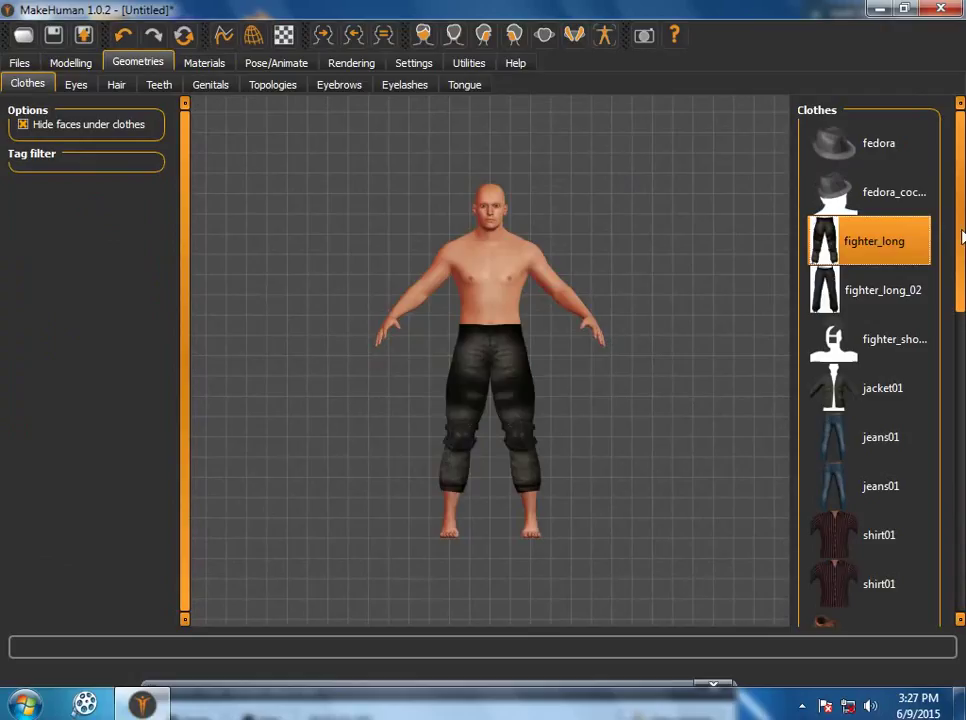
drag(963, 210, 963, 450)
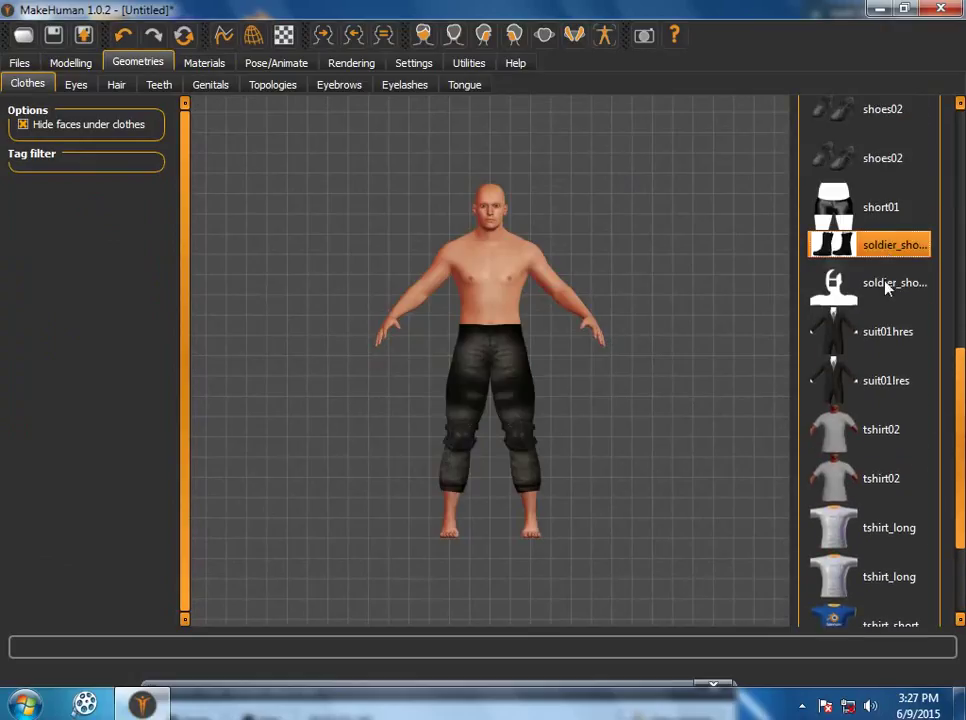
drag(958, 425, 964, 478)
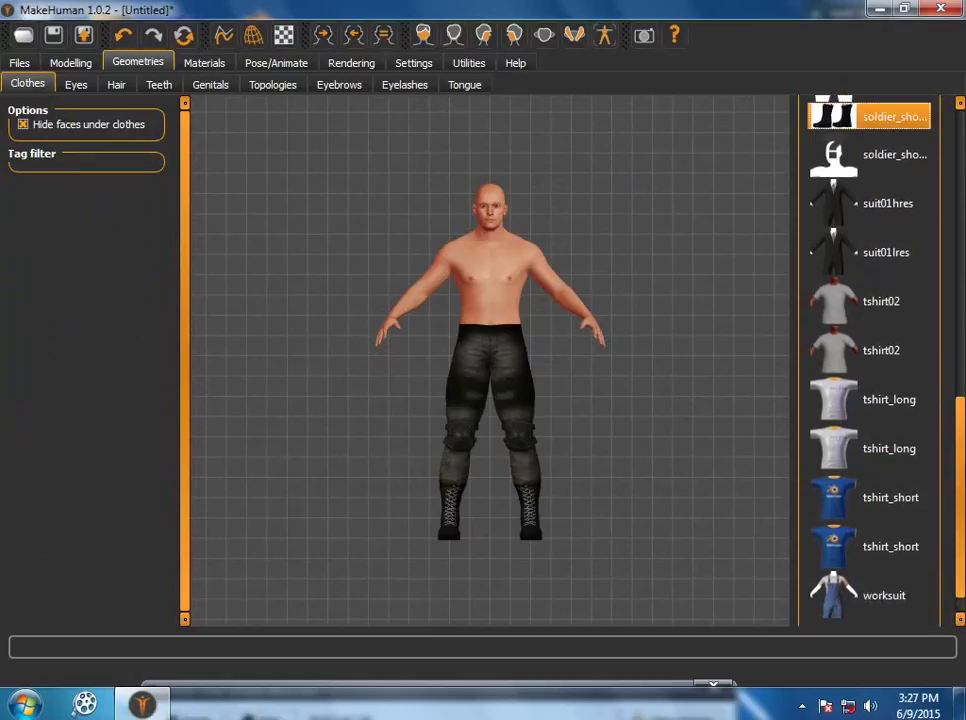
click(846, 512)
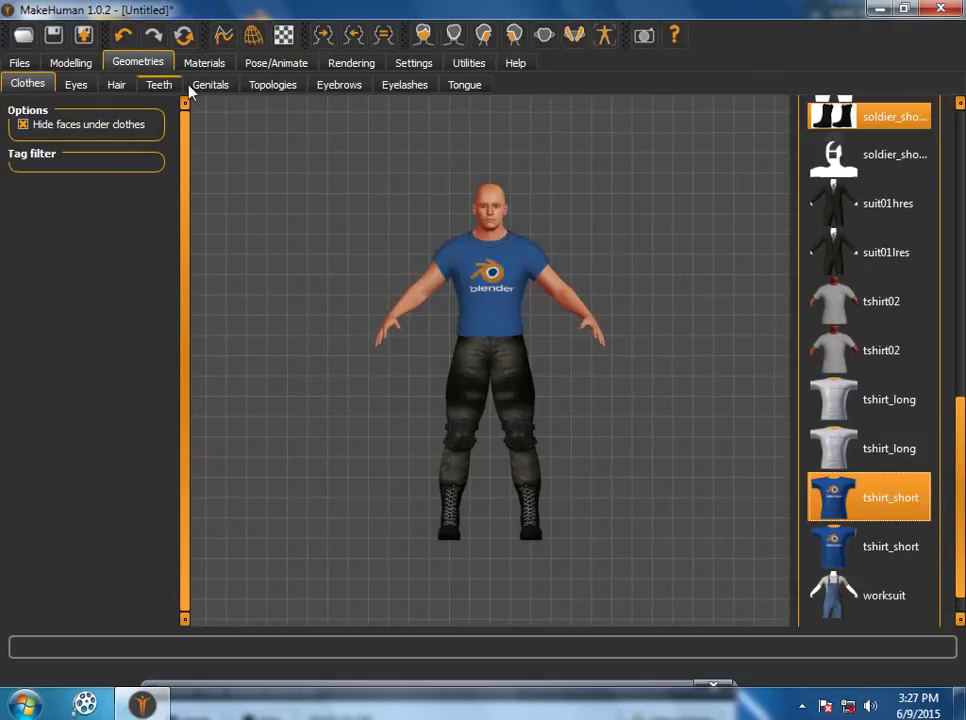
Give the character low-poly eyes and the thick Eyebrow009 eyebrows
click(76, 84)
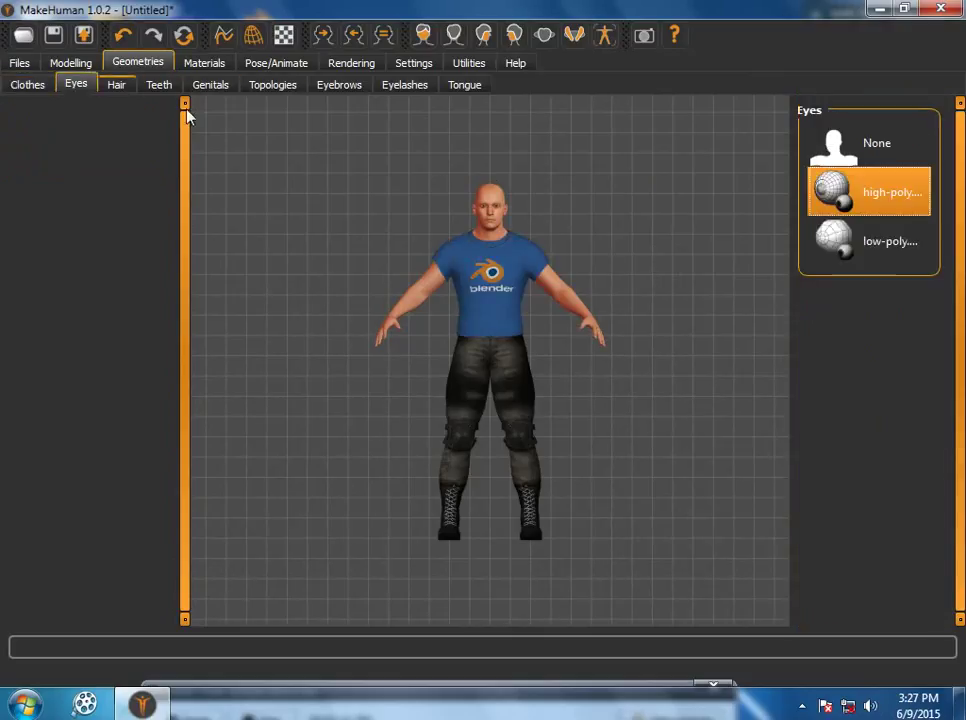
click(882, 252)
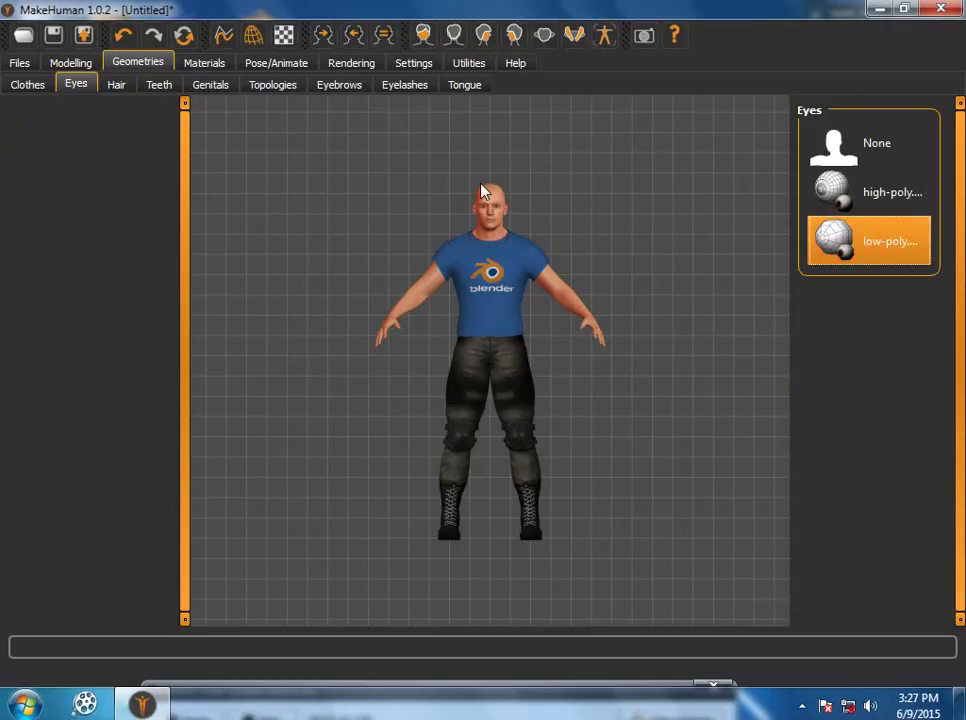
click(340, 85)
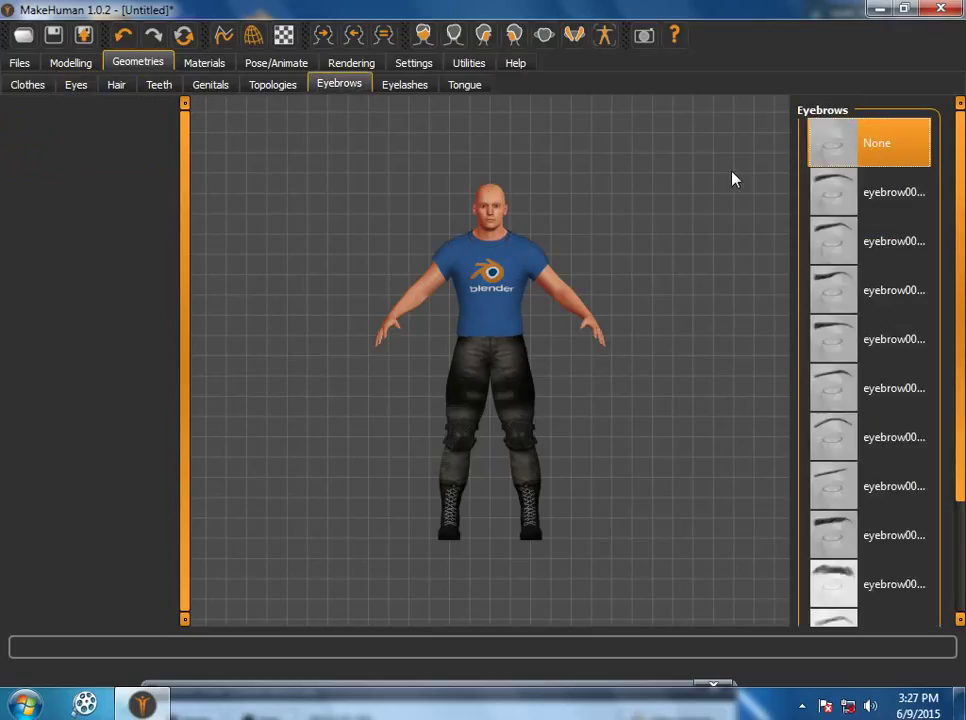
click(886, 586)
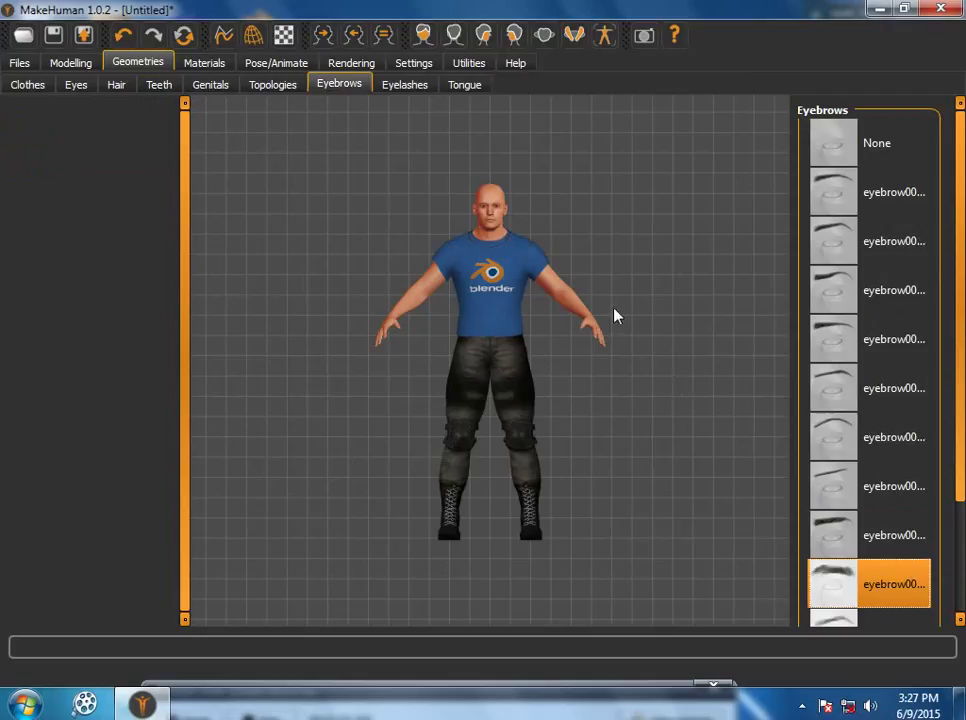
Assign the xonotic.json rig preset to the character and return to the clothed model
click(258, 65)
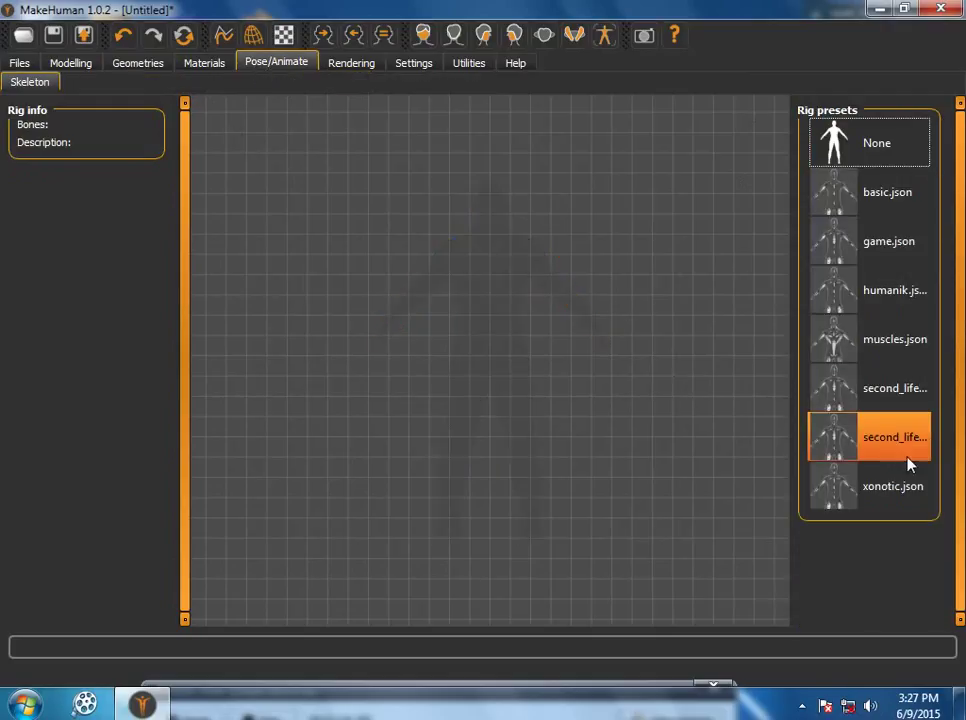
click(884, 497)
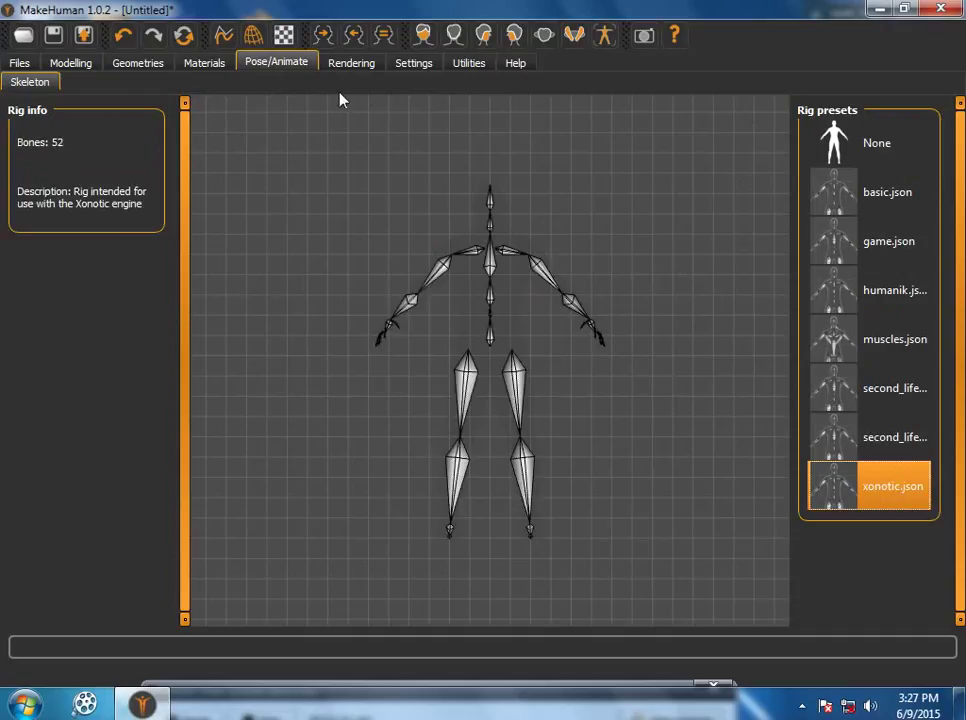
click(208, 64)
click(138, 63)
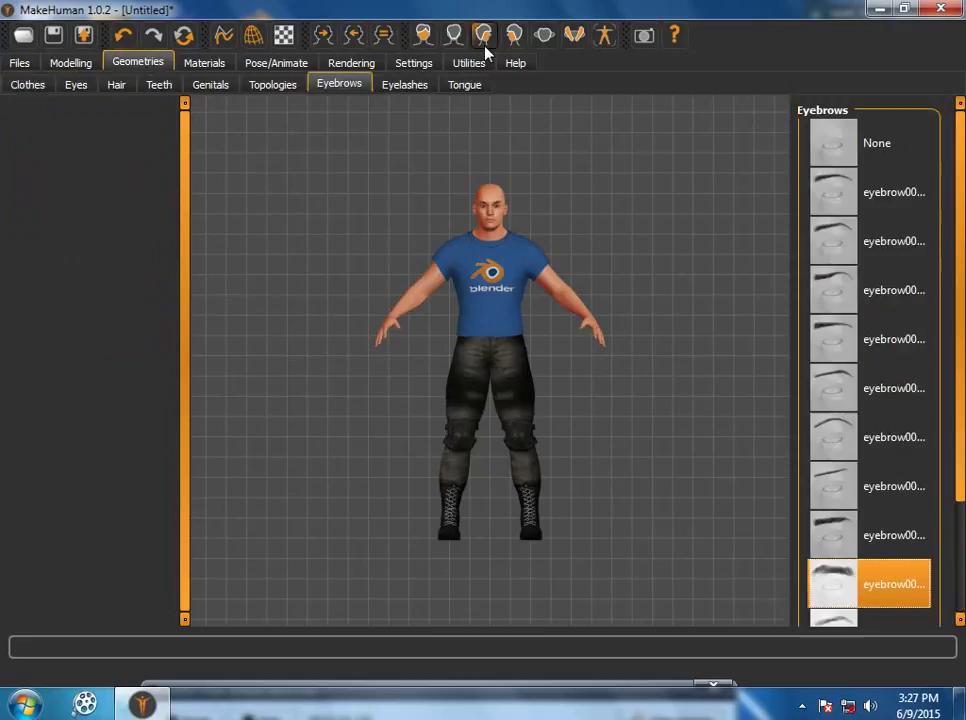
Export the character as my_char in Collada (dae) format
click(88, 42)
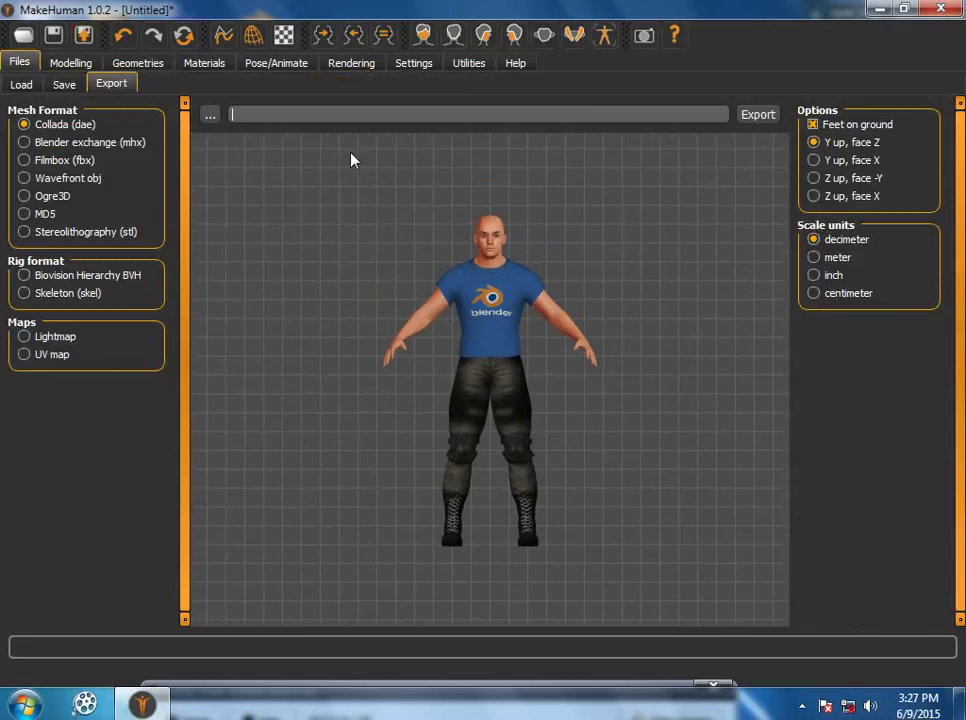
text(my_char)
click(757, 114)
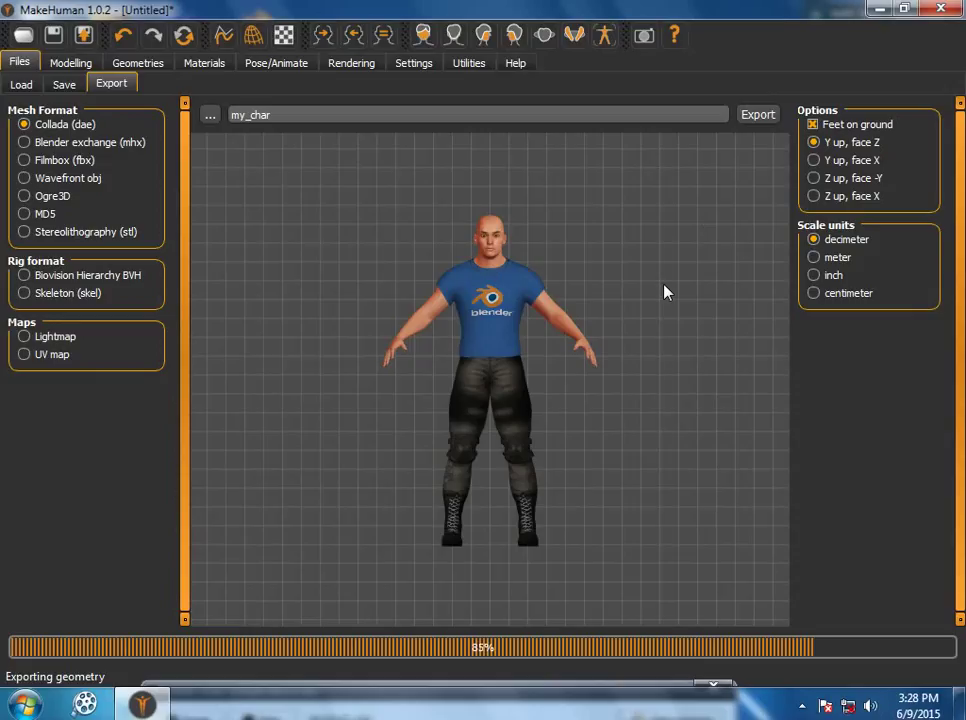
key(ctrl+m)
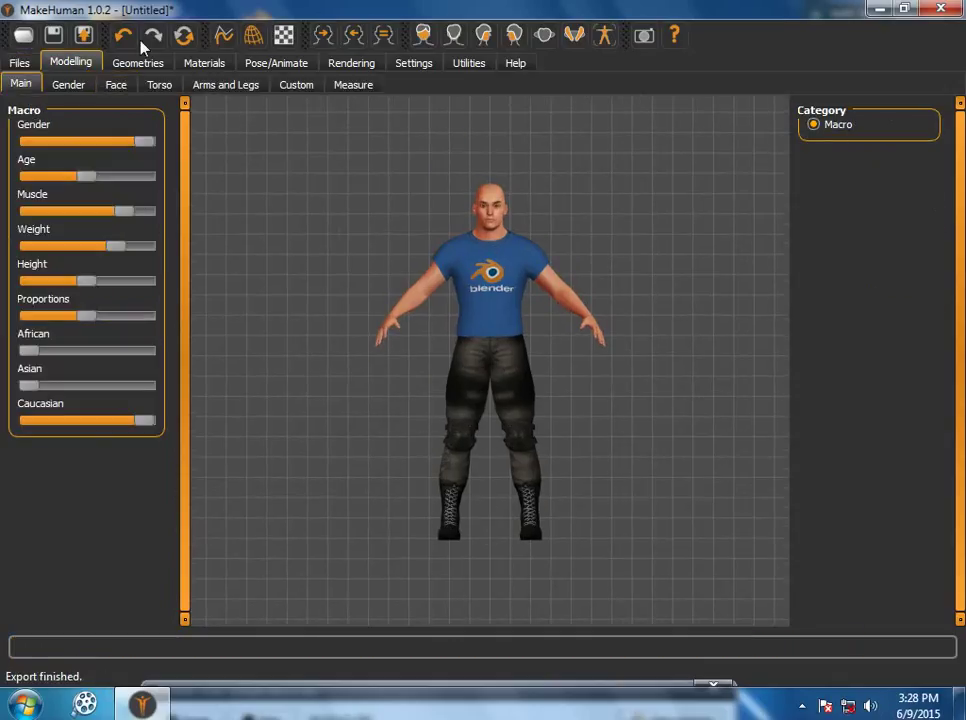
Export my_char again in Blender exchange (mhx) format with feet on ground and metre units
click(88, 36)
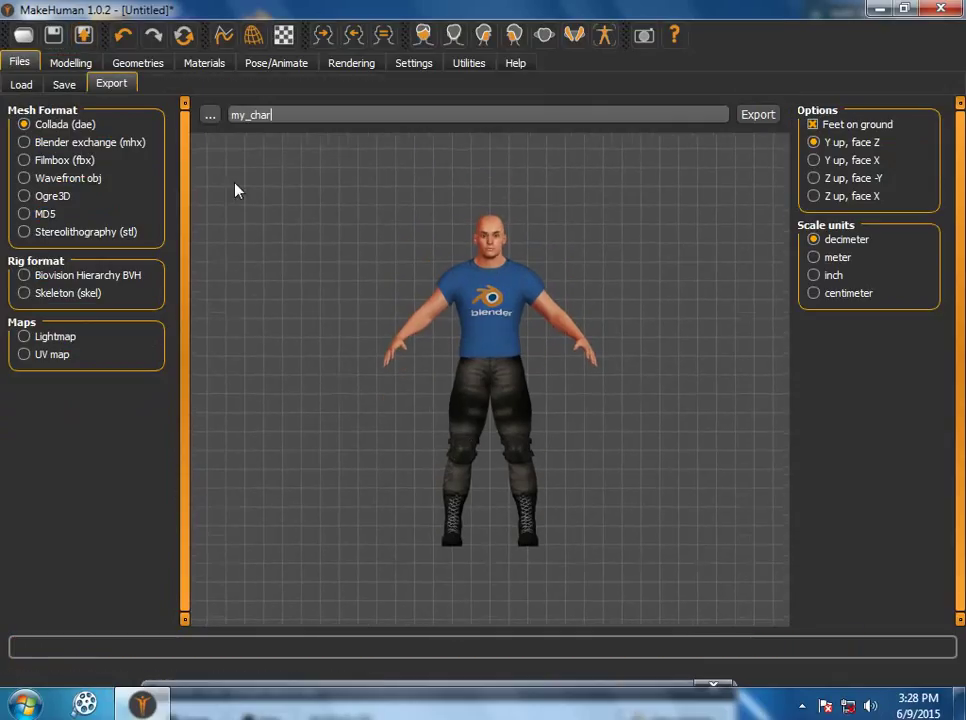
click(26, 143)
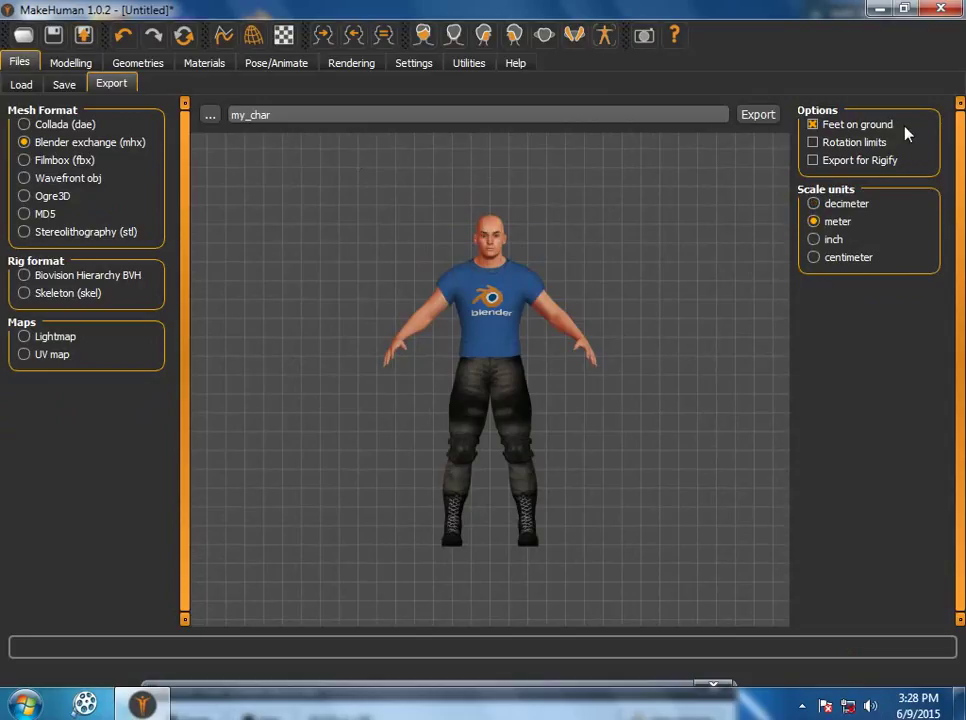
click(755, 114)
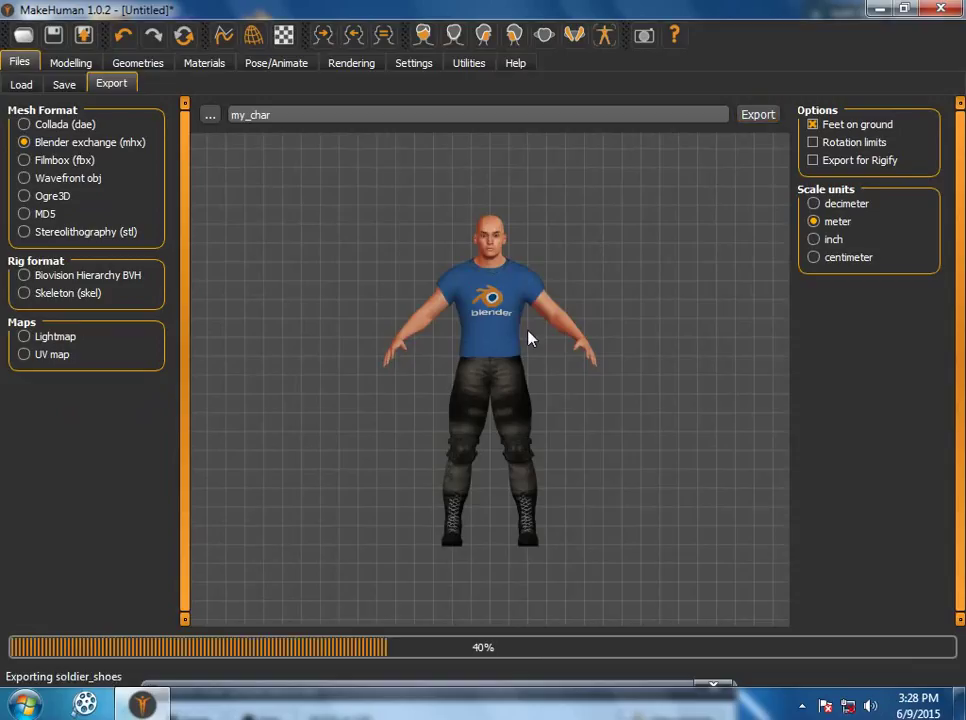
key(ctrl+m)
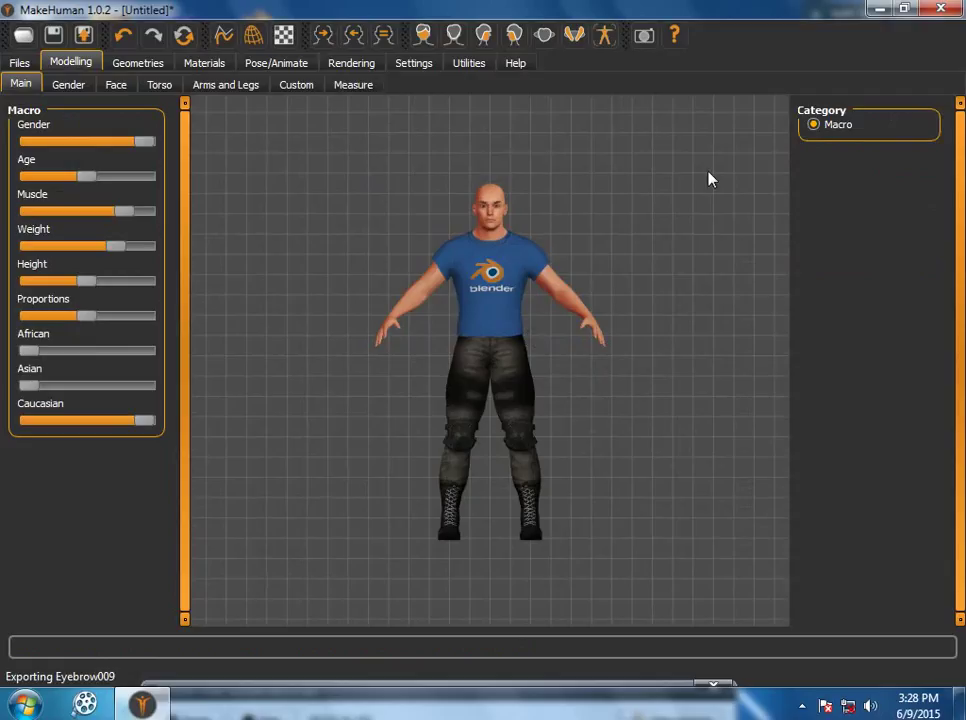
Exit MakeHuman without saving the changes and launch Blender from the desktop
click(930, 9)
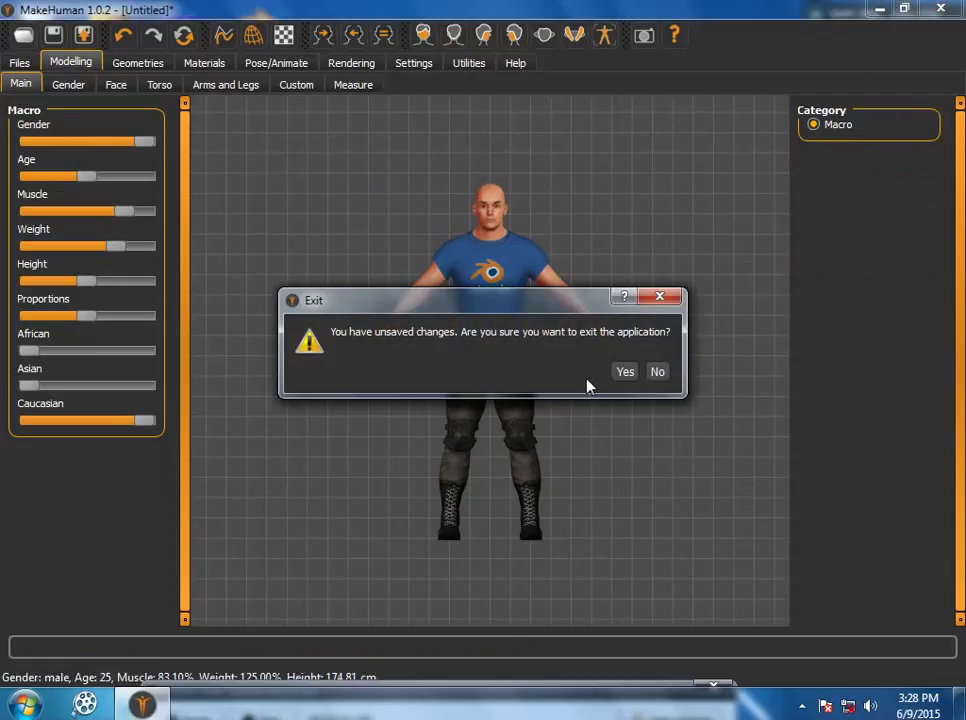
click(623, 372)
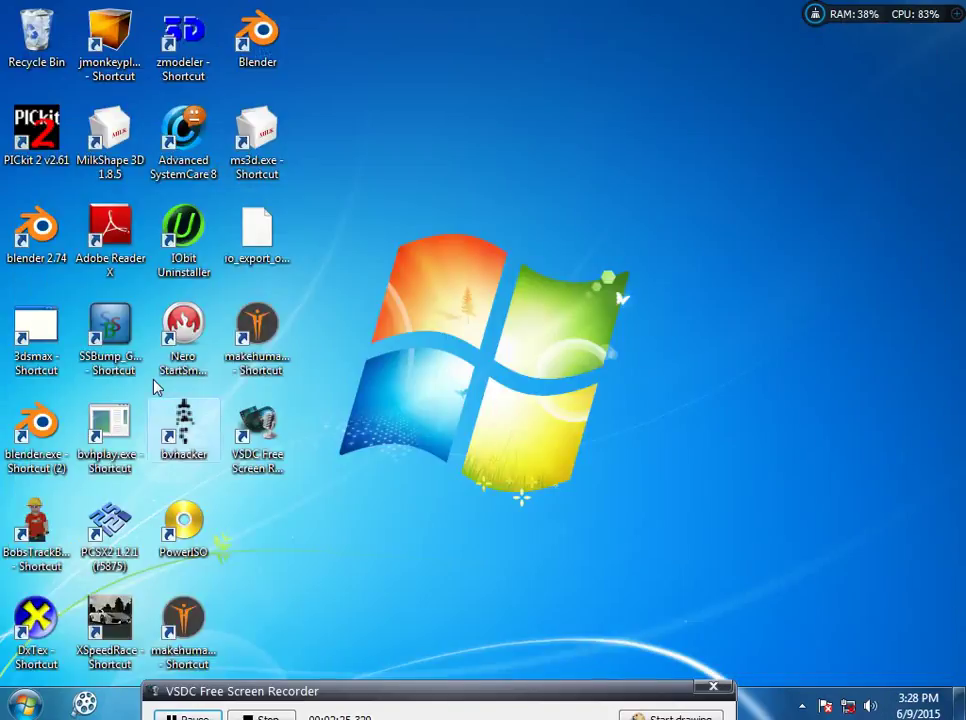
double_click(36, 428)
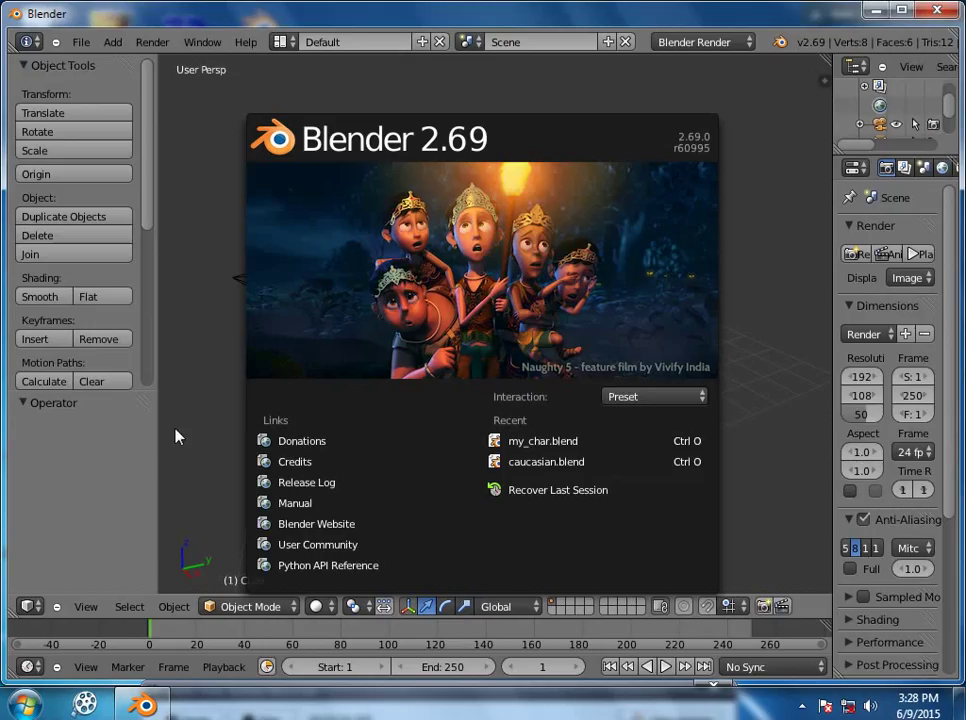
Dismiss the splash screen and delete all objects of the default scene
click(175, 437)
key(a)
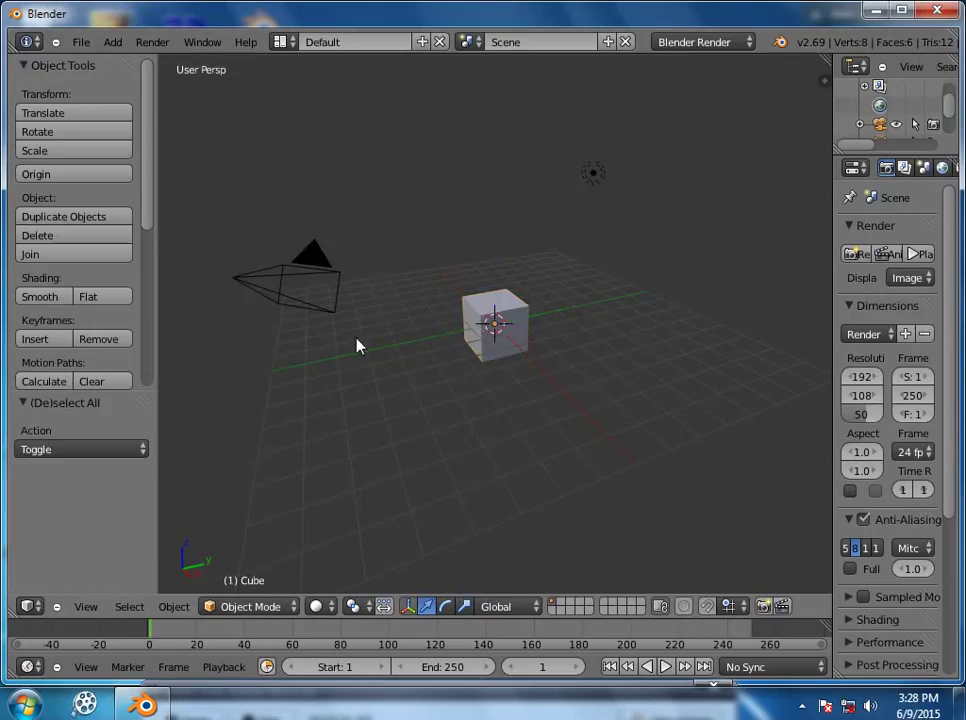
key(a)
key(x)
click(355, 343)
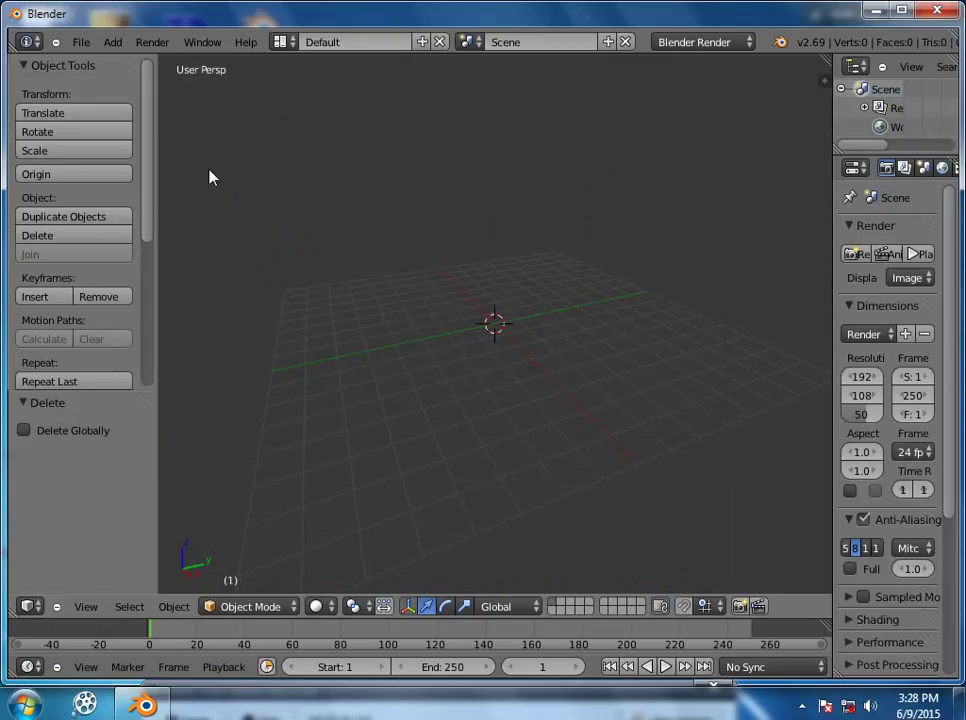
Import my_char.mhx from the bookmarked MakeHuman exports folder using the MakeHuman (.mhx) importer
click(81, 41)
mouse_move(175, 329)
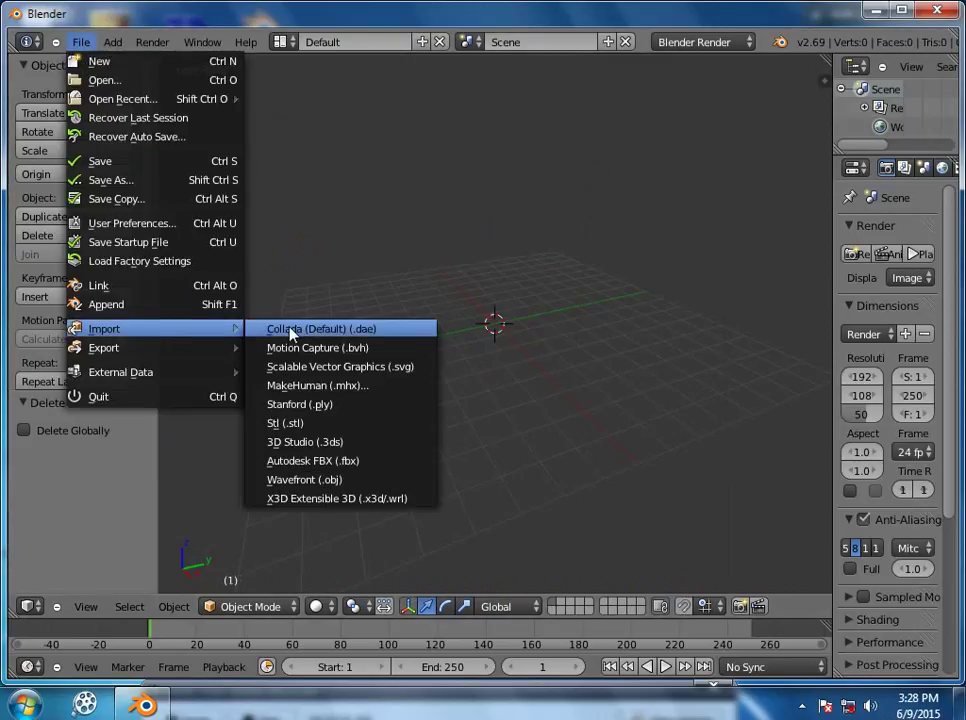
click(338, 387)
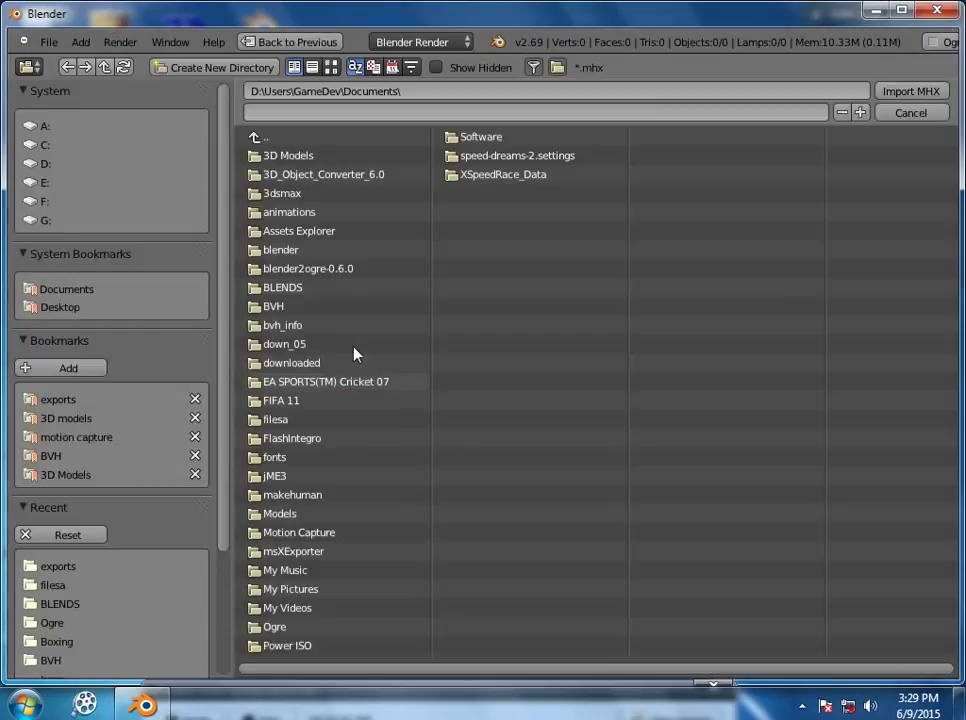
click(110, 401)
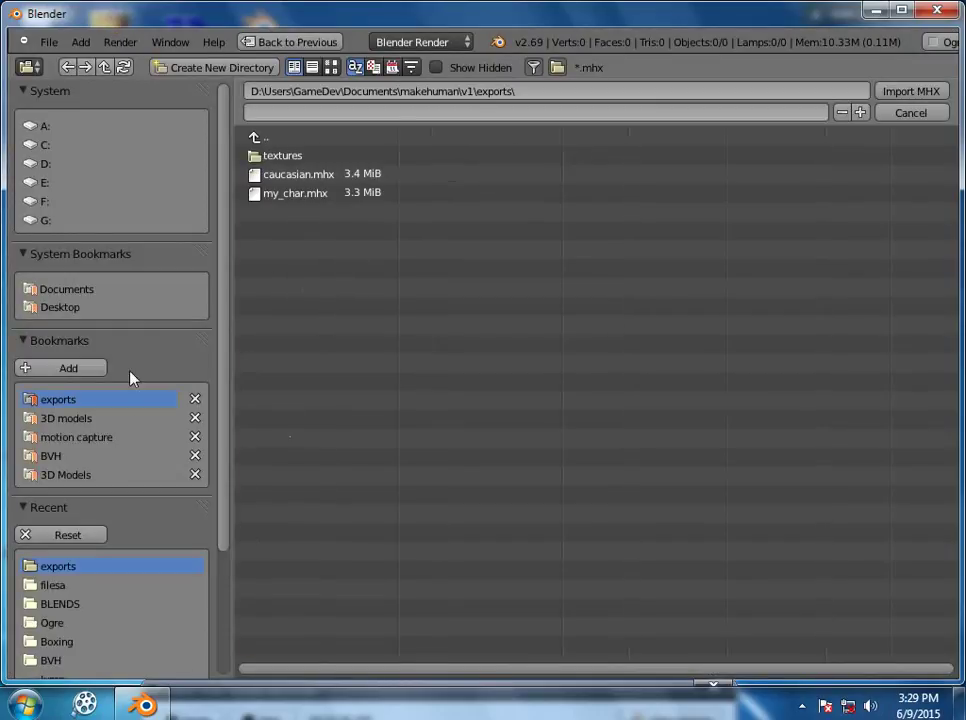
click(300, 195)
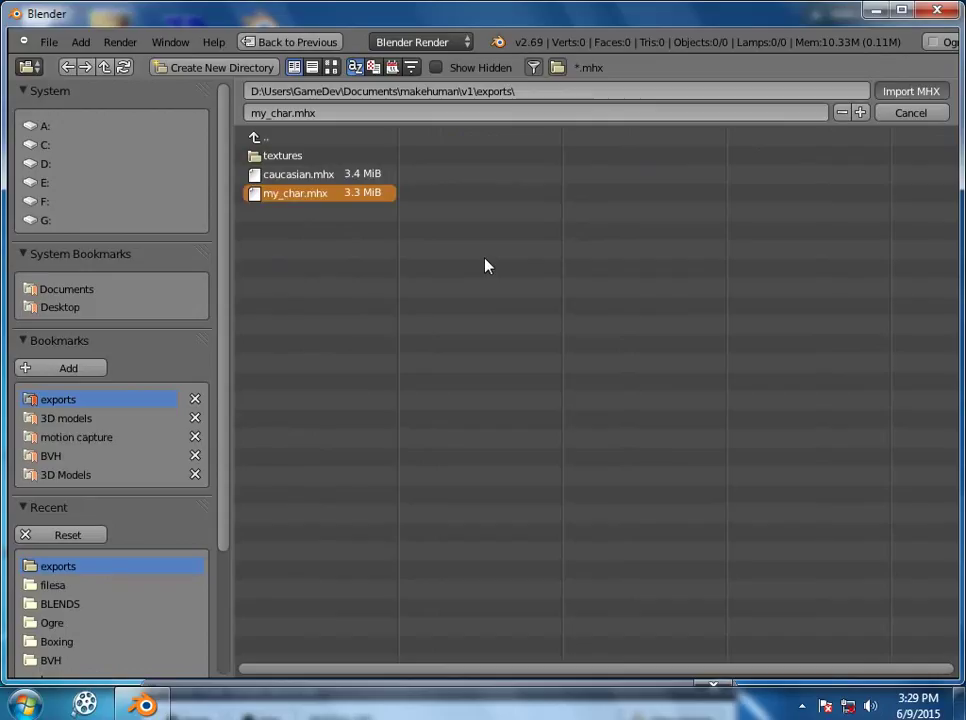
scroll(486, 265, up, 8)
key(KP_1)
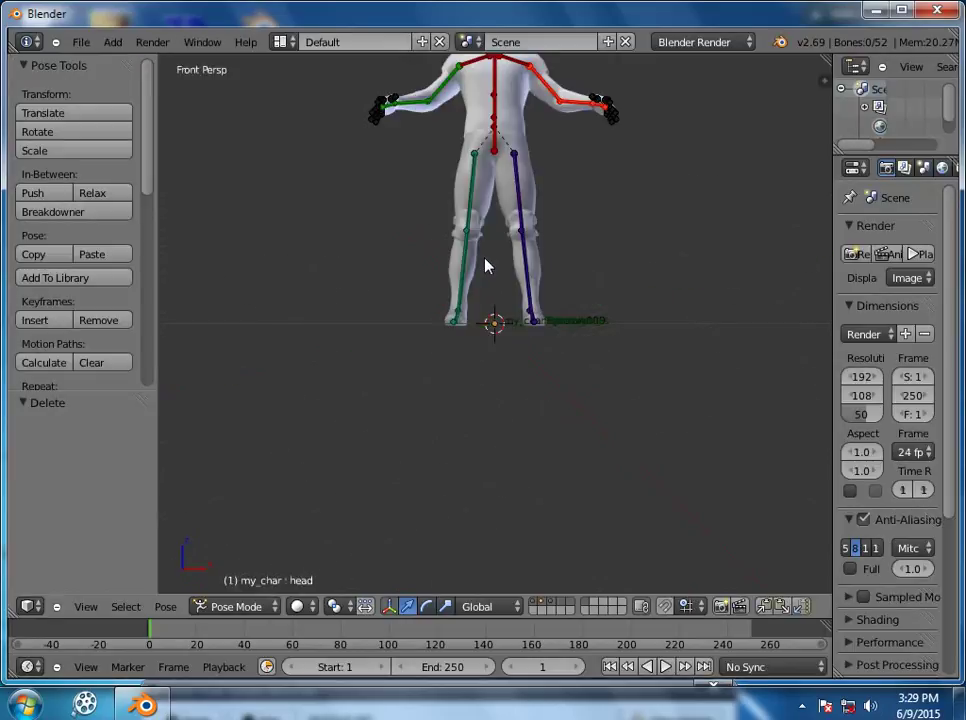
shift+scroll(486, 265, up, 8)
scroll(486, 265, up, 2)
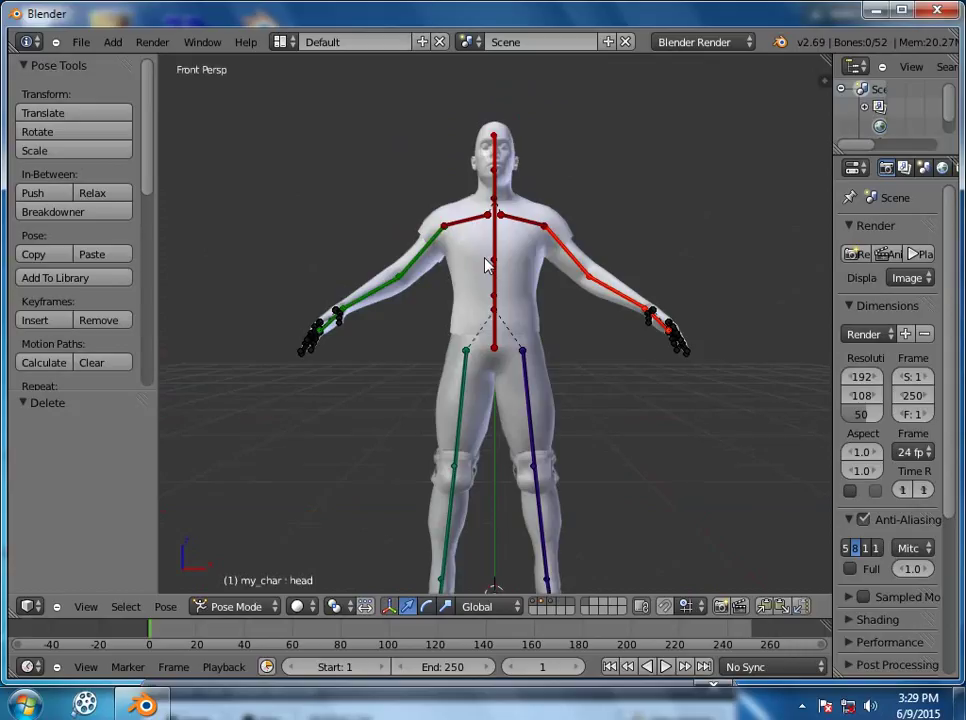
Open the T-shirt mesh in Edit Mode and enable proportional editing
shift+scroll(486, 265, up, 3)
scroll(486, 265, down, 3)
scroll(486, 265, up, 2)
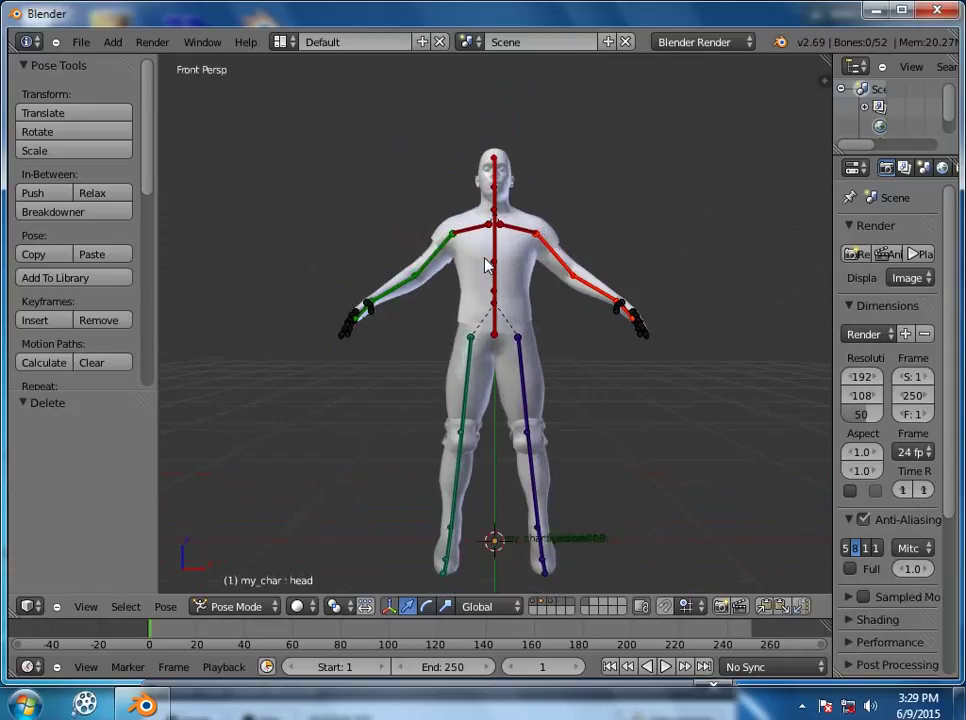
right_click(529, 305)
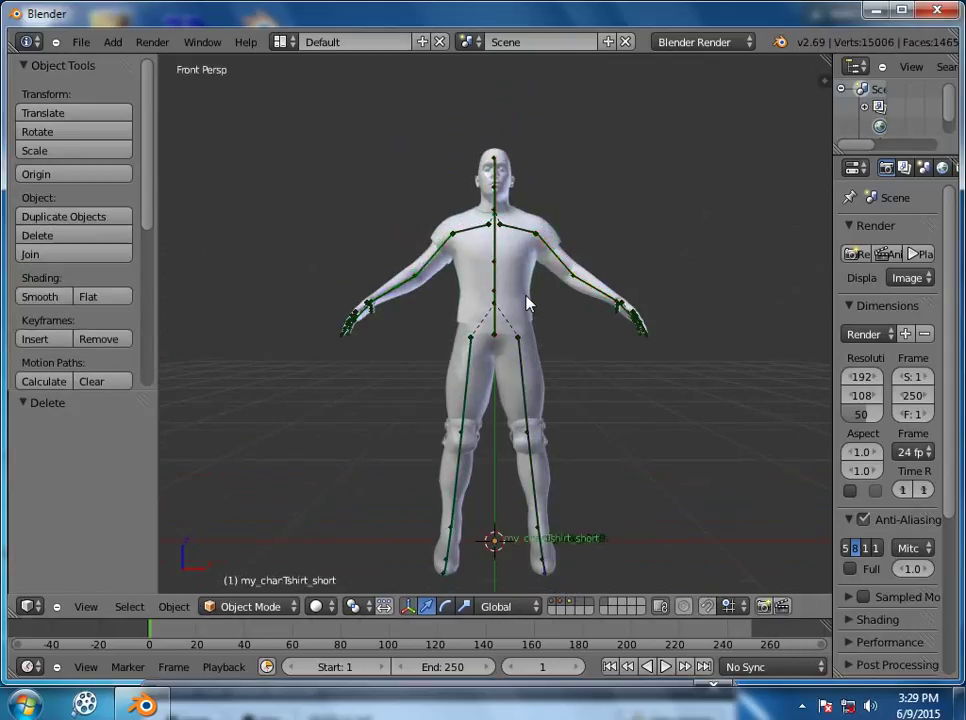
key(KP_3)
scroll(528, 341, up, 5)
key(KP_6)
scroll(527, 348, down, 3)
key(KP_6)
key(Tab)
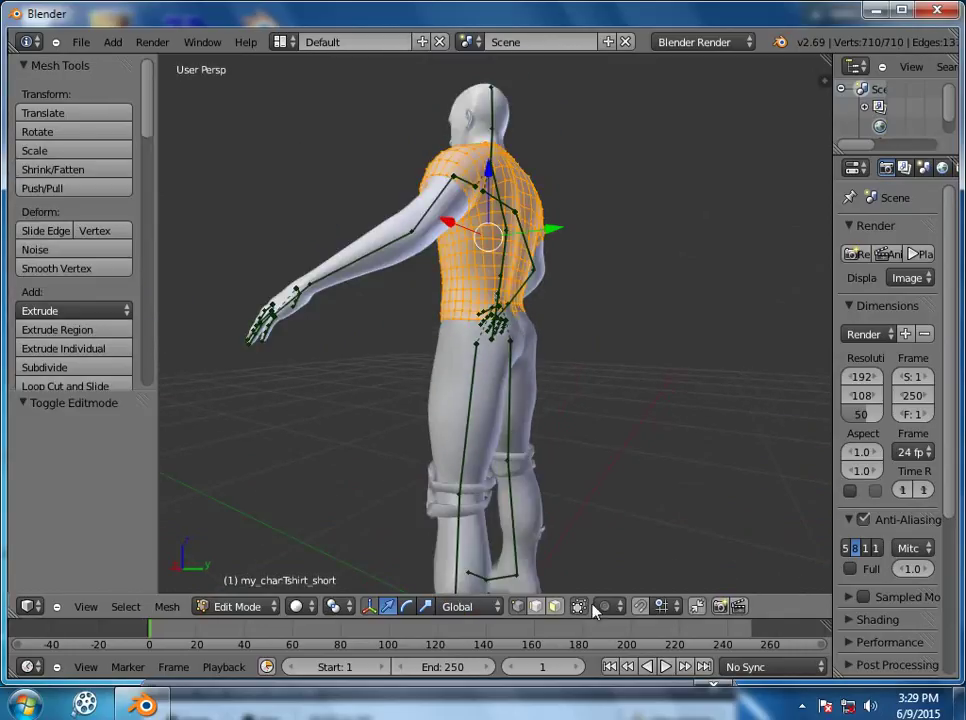
click(620, 607)
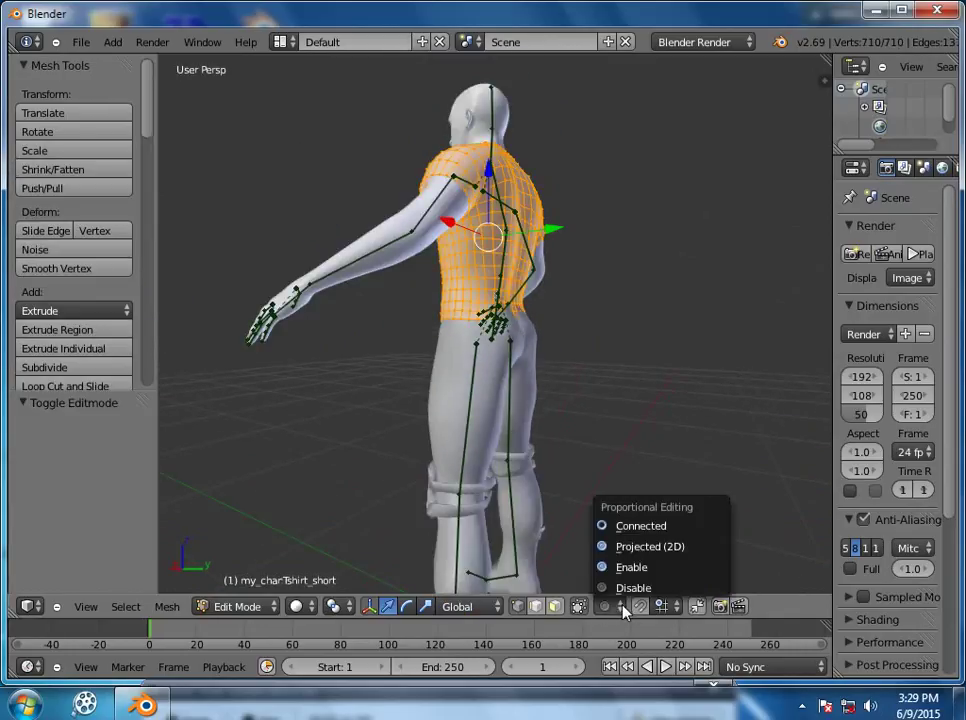
click(623, 565)
Scale the T-shirt's bottom hem edge loop by about 1.084 along the Y axis
scroll(612, 525, up, 4)
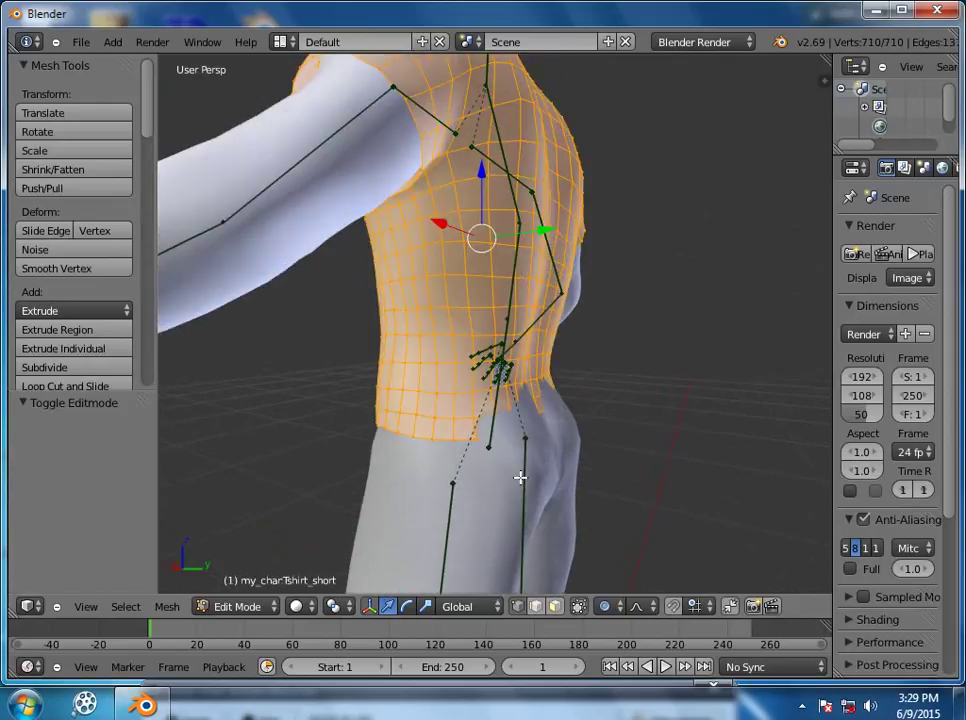
alt+right_click(459, 440)
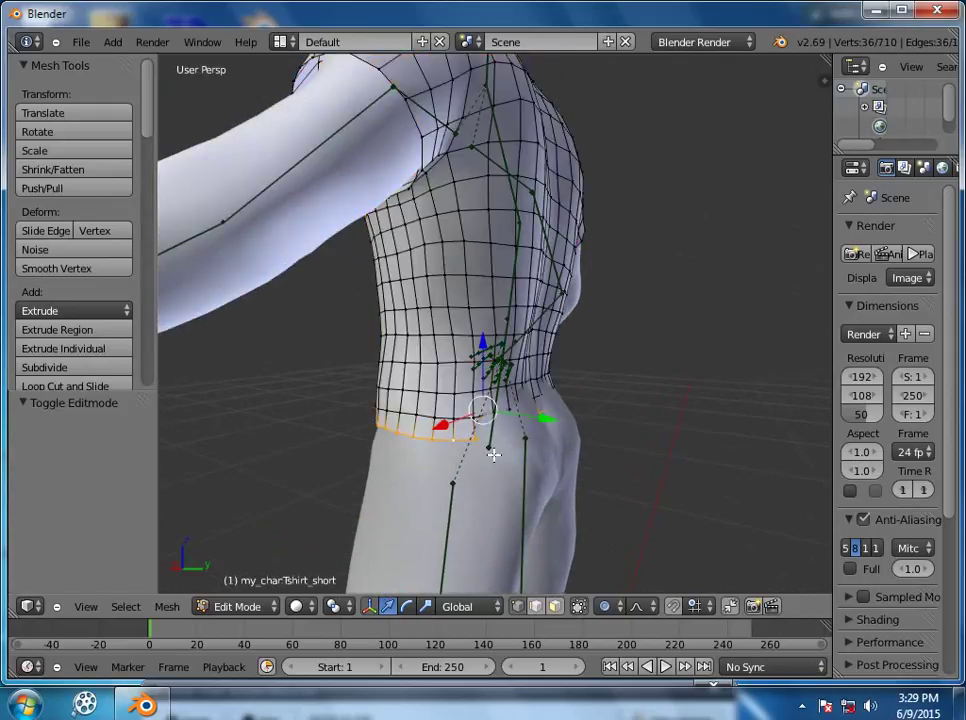
key(s)
key(y)
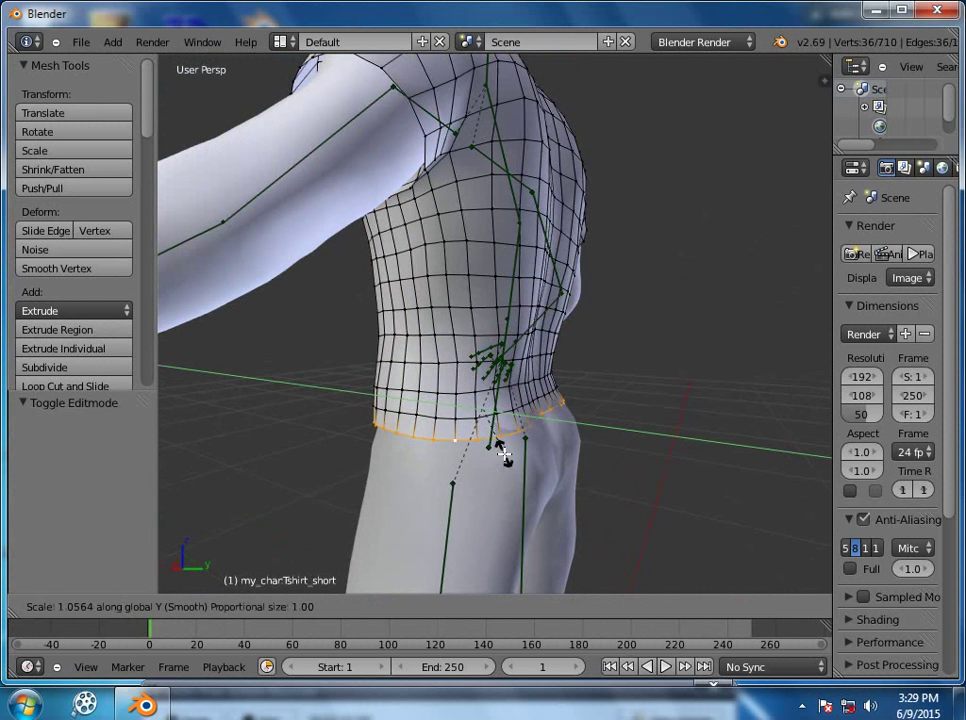
click(505, 455)
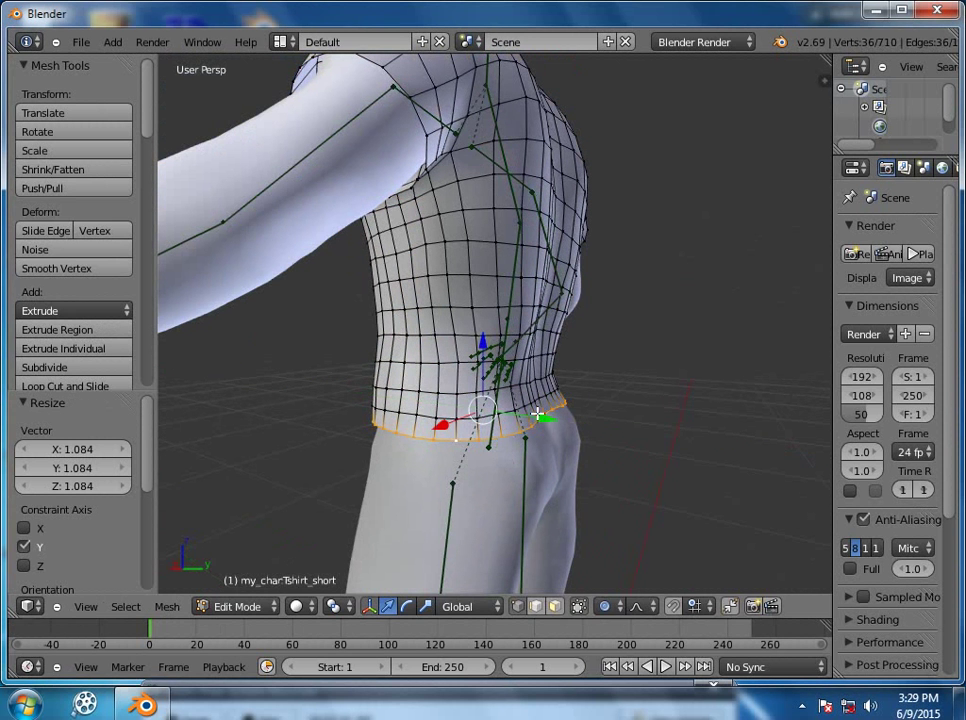
Move the T-shirt's hem loop about 0.005 along Y and return to Object Mode
key(g)
click(538, 421)
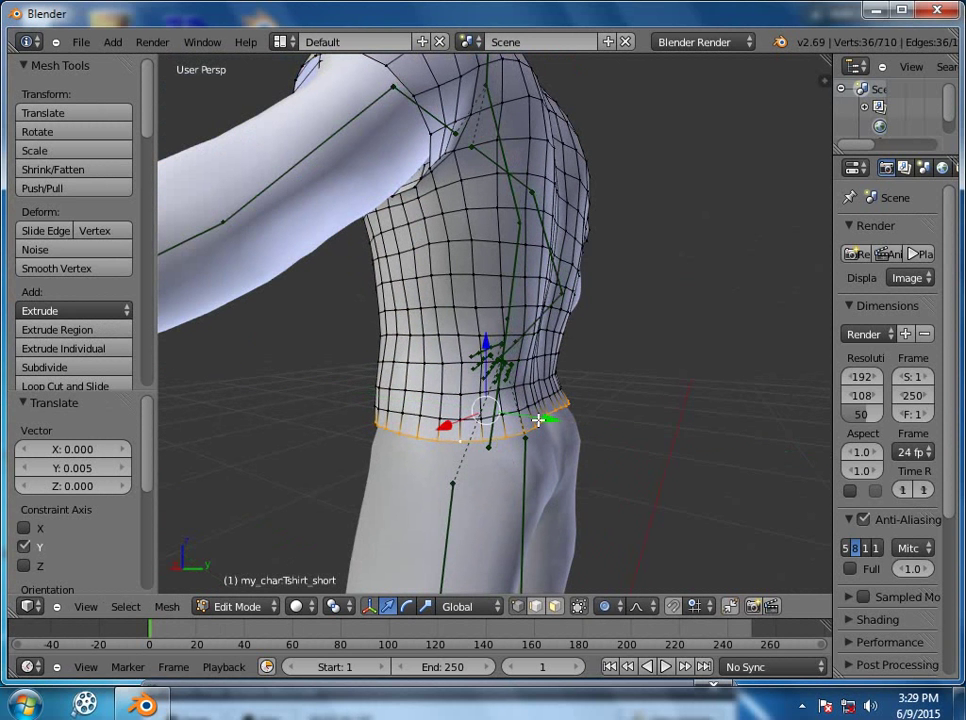
key(KP_4)
key(KP_4)
key(KP_4)
key(KP_4)
key(KP_4)
key(KP_4)
key(KP_4)
key(KP_4)
key(KP_4)
key(KP_4)
key(KP_4)
key(KP_4)
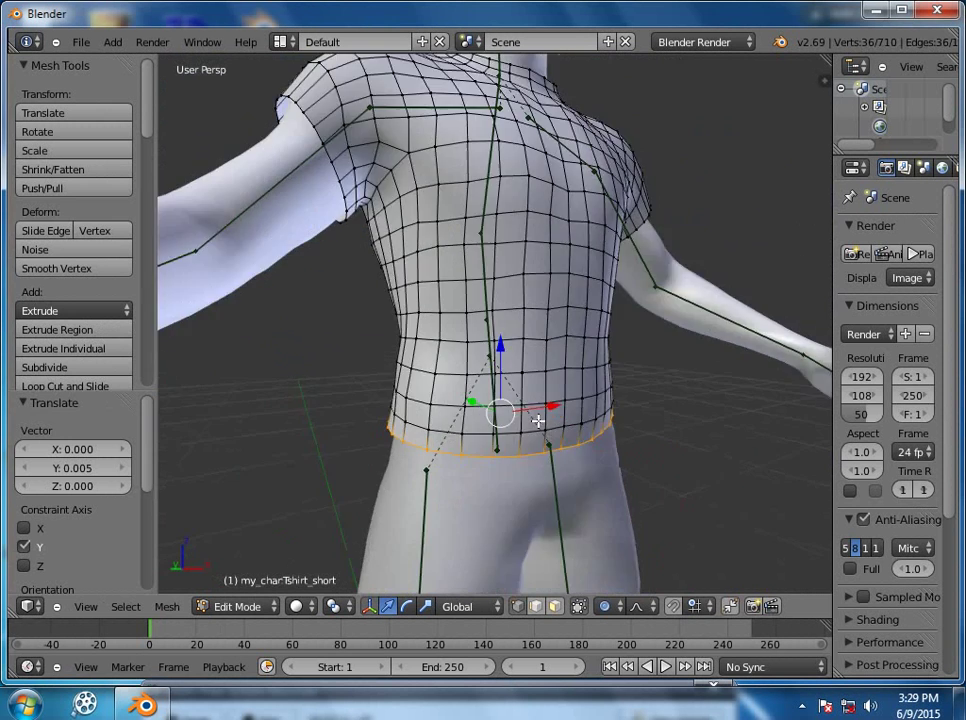
scroll(538, 421, down, 3)
key(KP_1)
key(Tab)
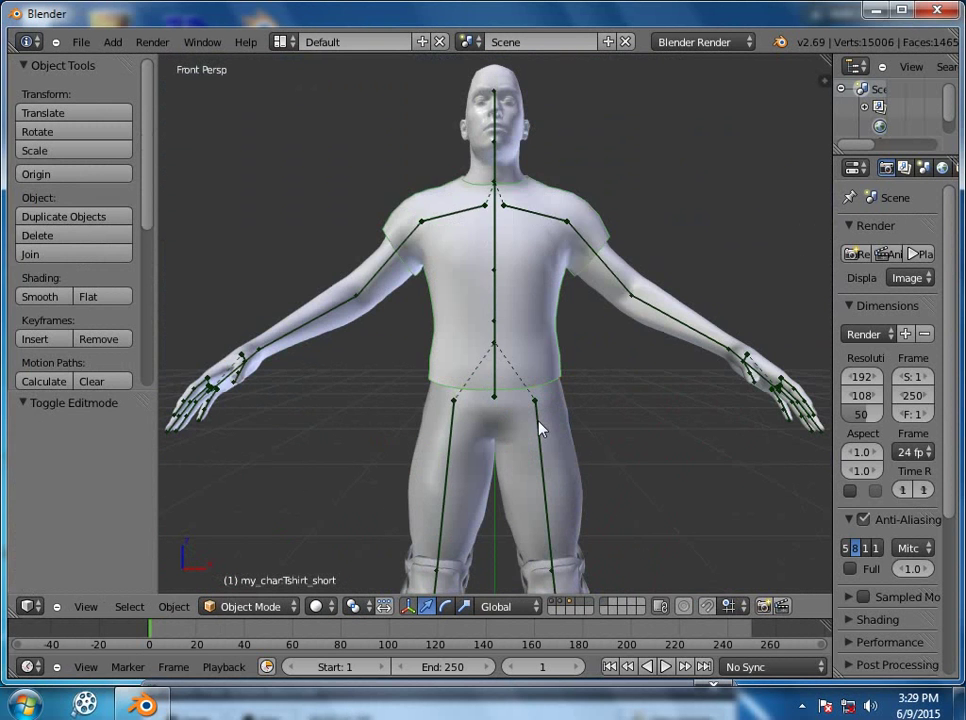
Open the fighter_long trousers mesh in Edit Mode and disable proportional editing
shift+scroll(538, 421, down, 9)
right_click(564, 429)
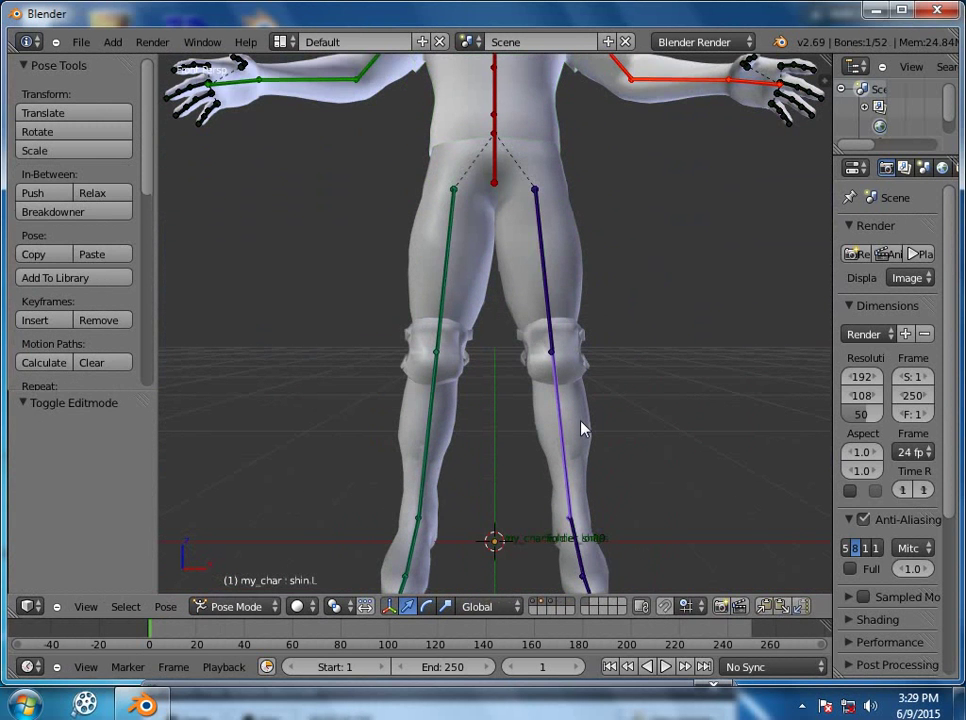
key(ctrl+Tab)
right_click(584, 429)
key(Tab)
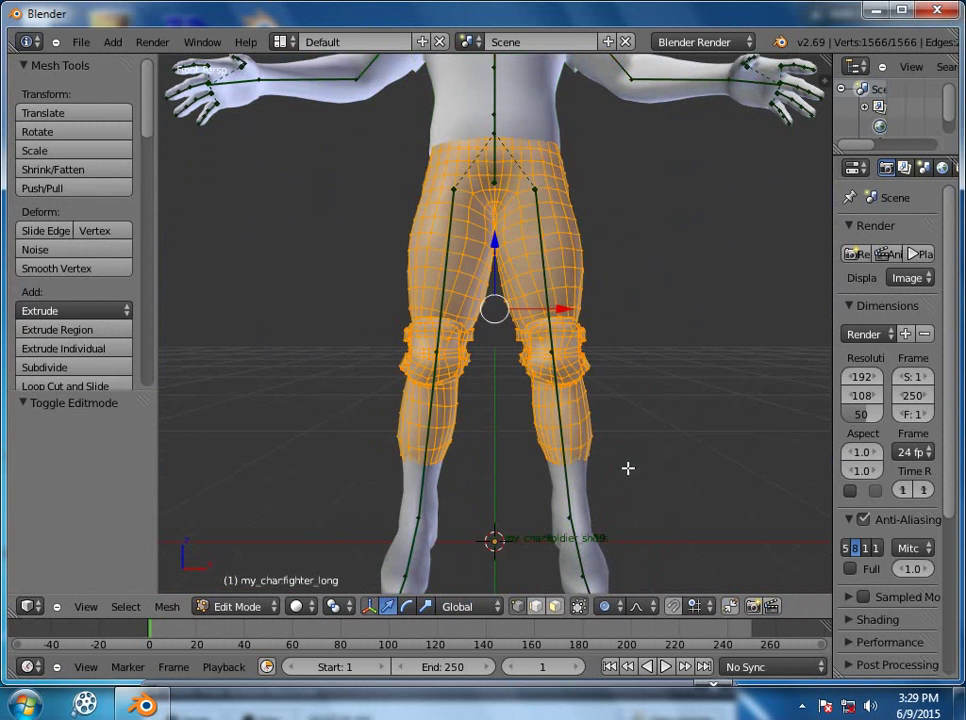
click(603, 606)
click(625, 591)
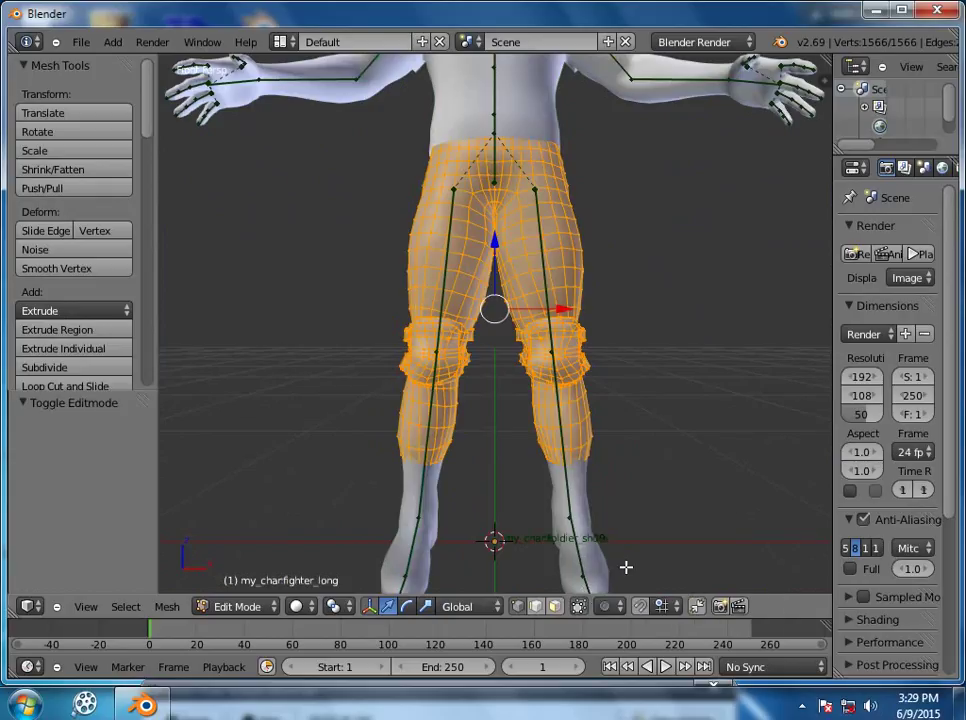
Scale the trousers' bottom cuff loops by about 1.071 on the character's left leg and 1.055 on the right leg
scroll(619, 536, up, 4)
shift+scroll(620, 536, down, 5)
ctrl+scroll(622, 534, up, 2)
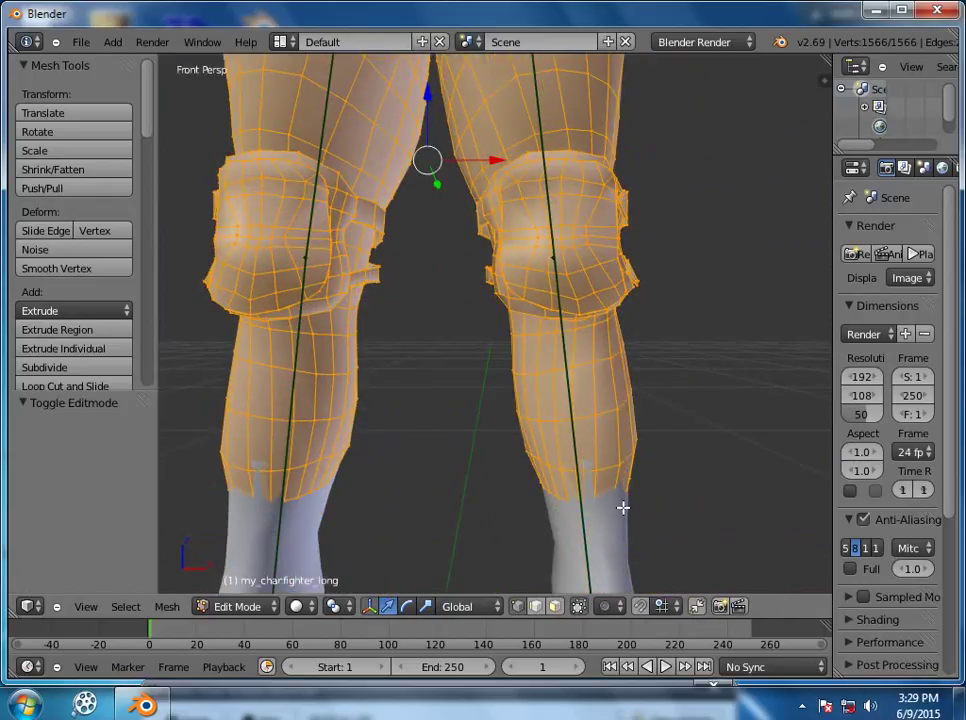
alt+right_click(621, 503)
key(s)
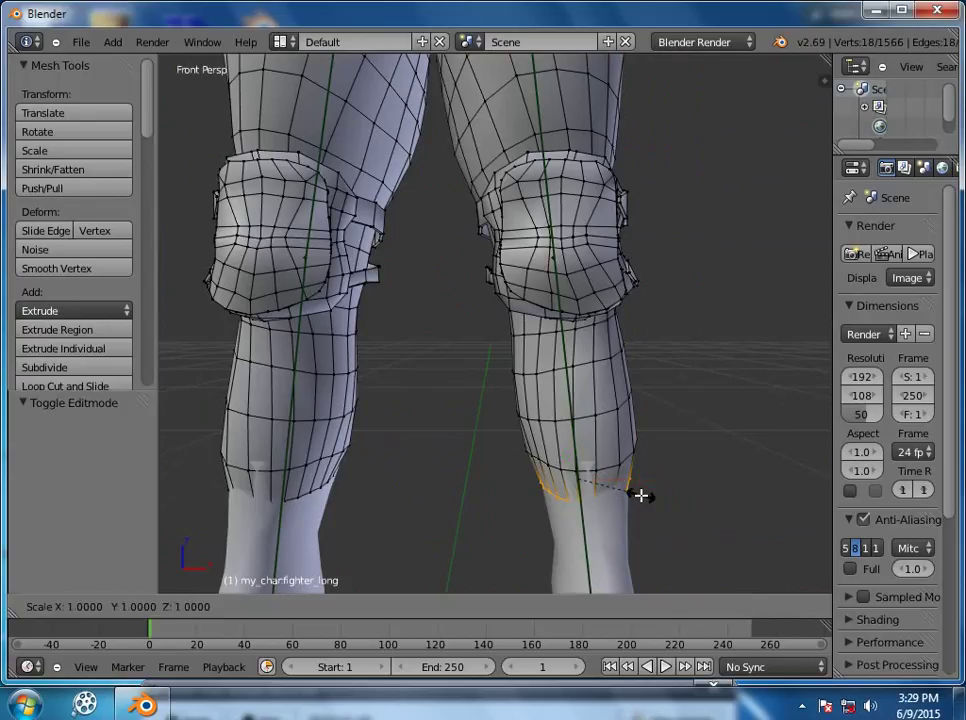
click(644, 498)
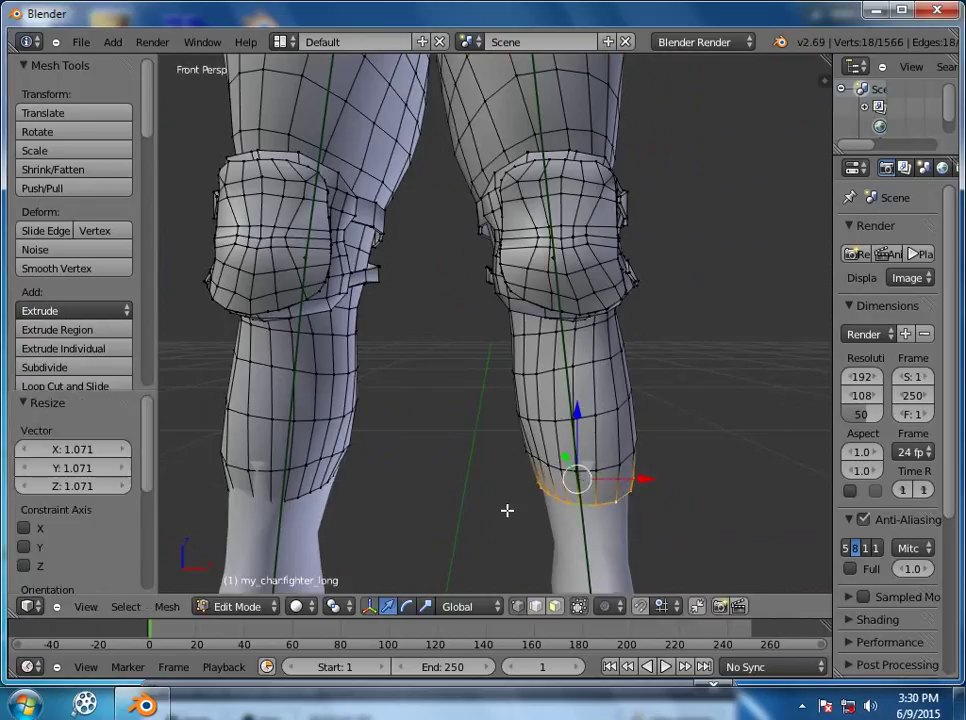
alt+right_click(310, 500)
key(s)
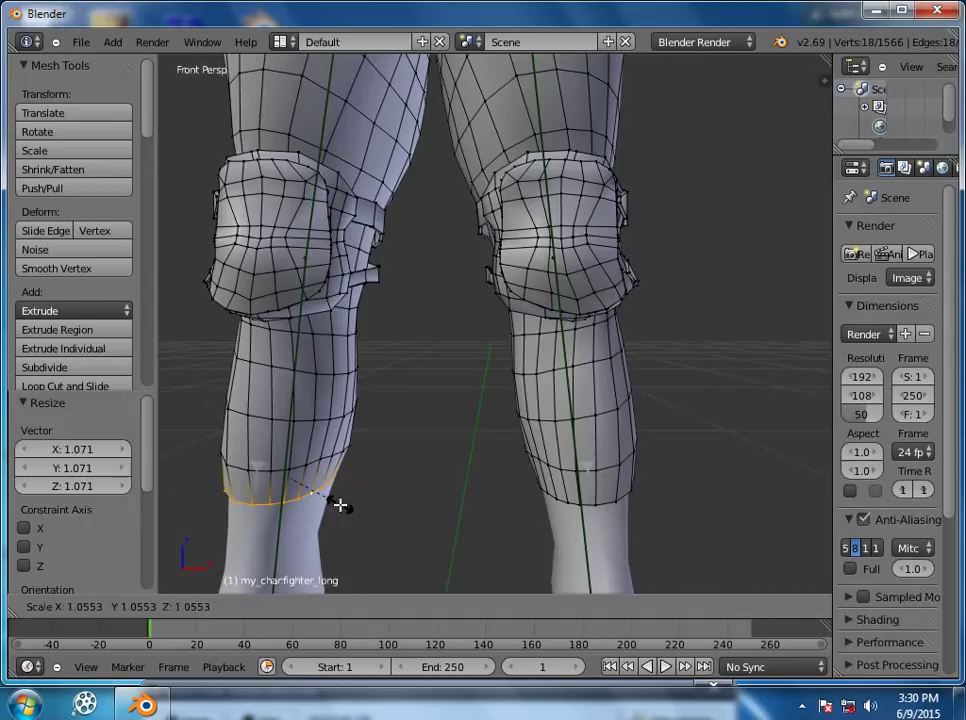
click(340, 506)
Scale the loops just above the cuffs by about 1.03 on the character's right leg and 1.06 on the left, and leave Edit Mode
alt+right_click(302, 468)
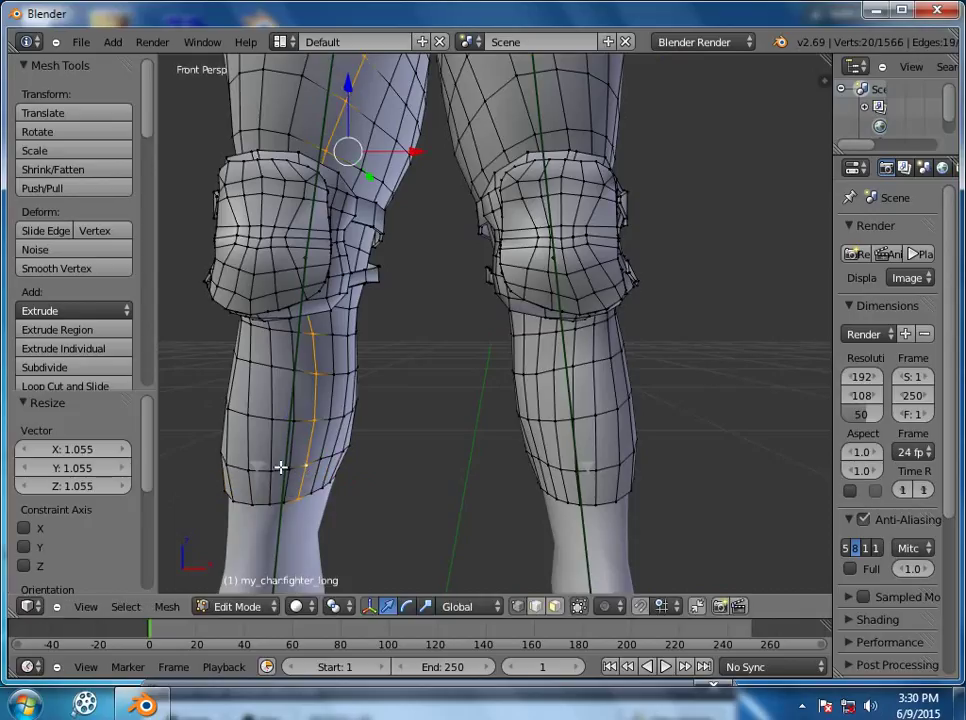
alt+right_click(244, 470)
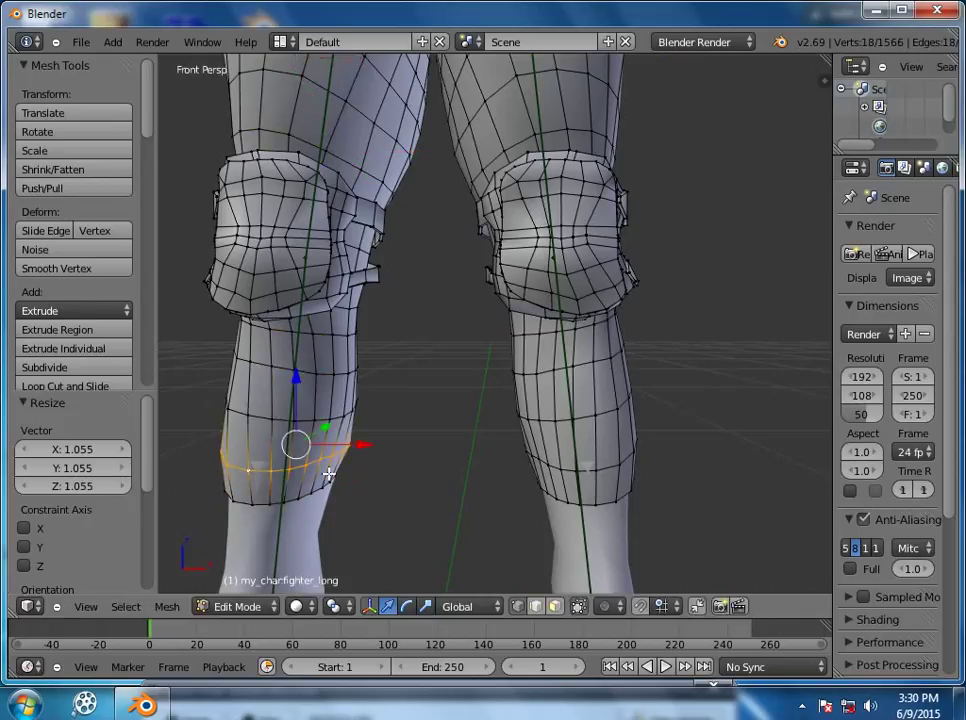
key(s)
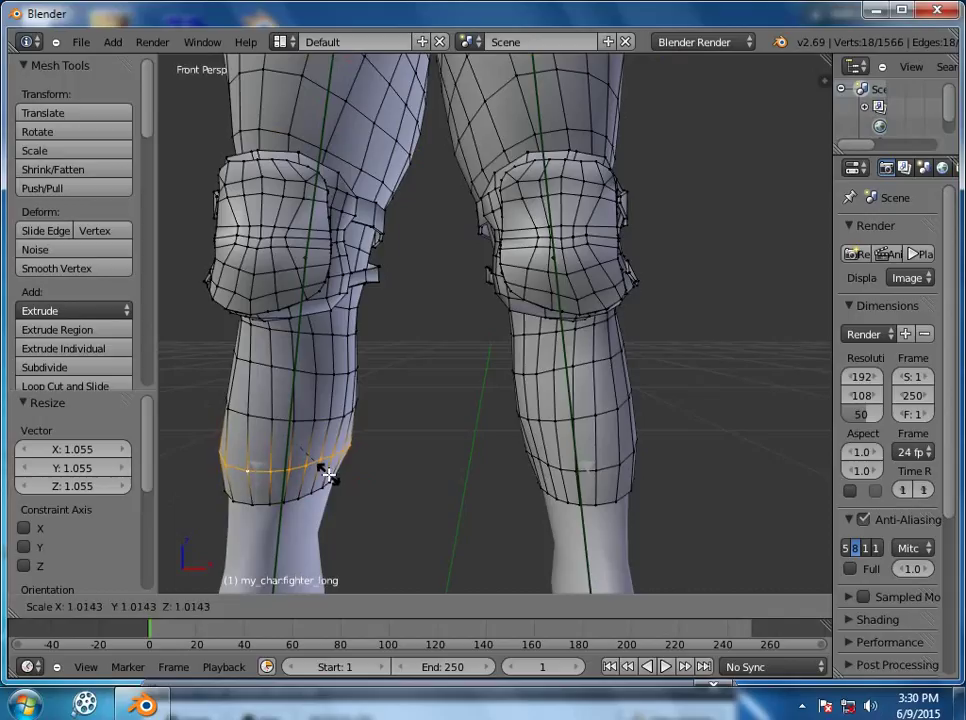
click(329, 475)
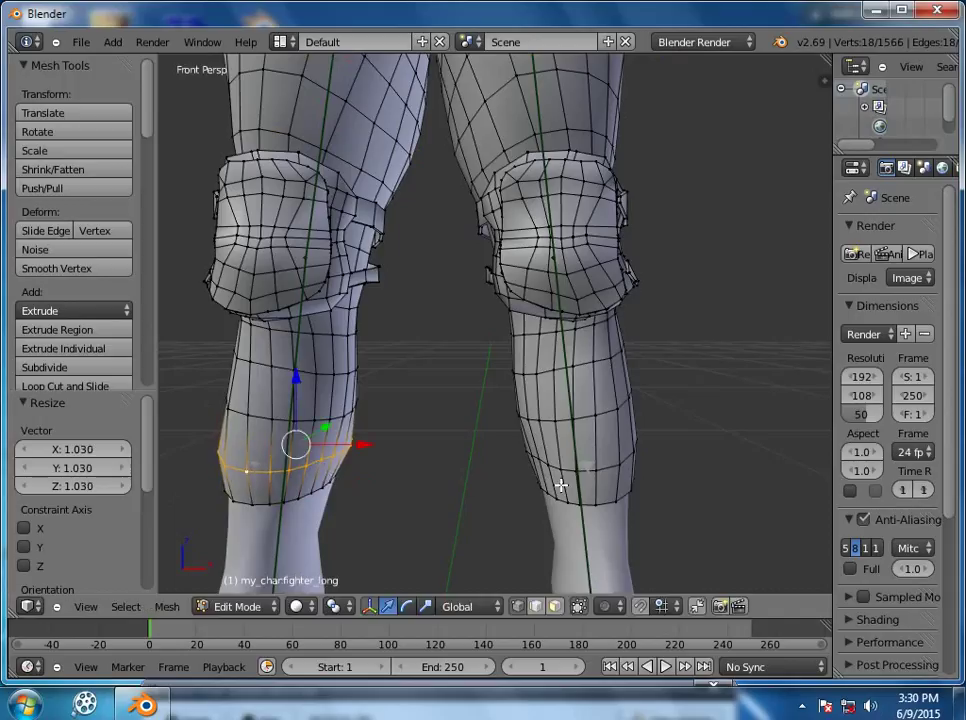
alt+right_click(597, 475)
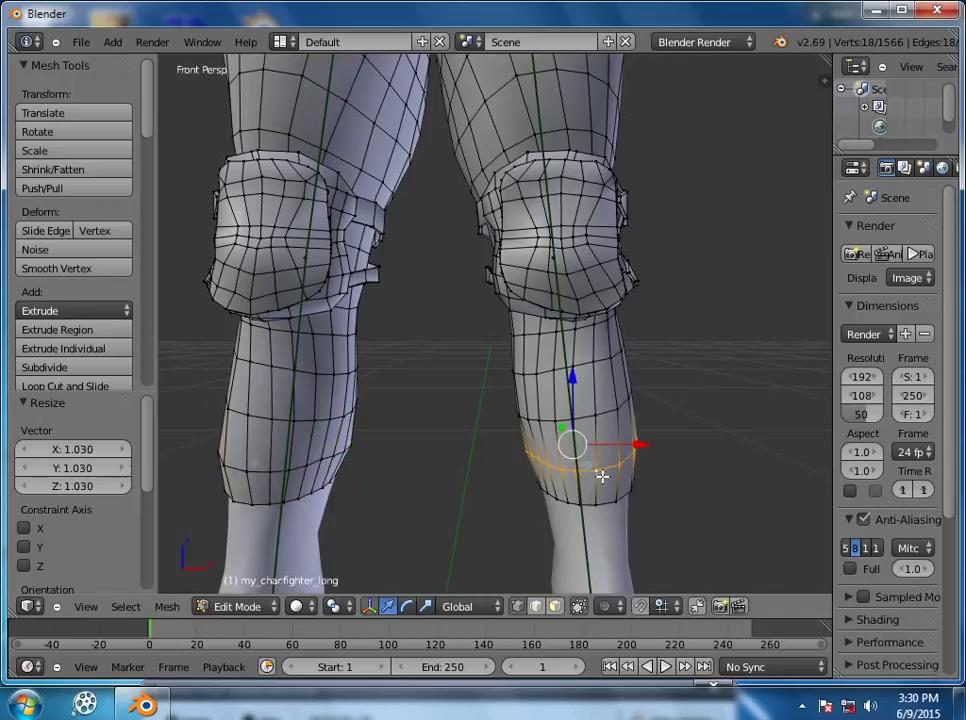
key(s)
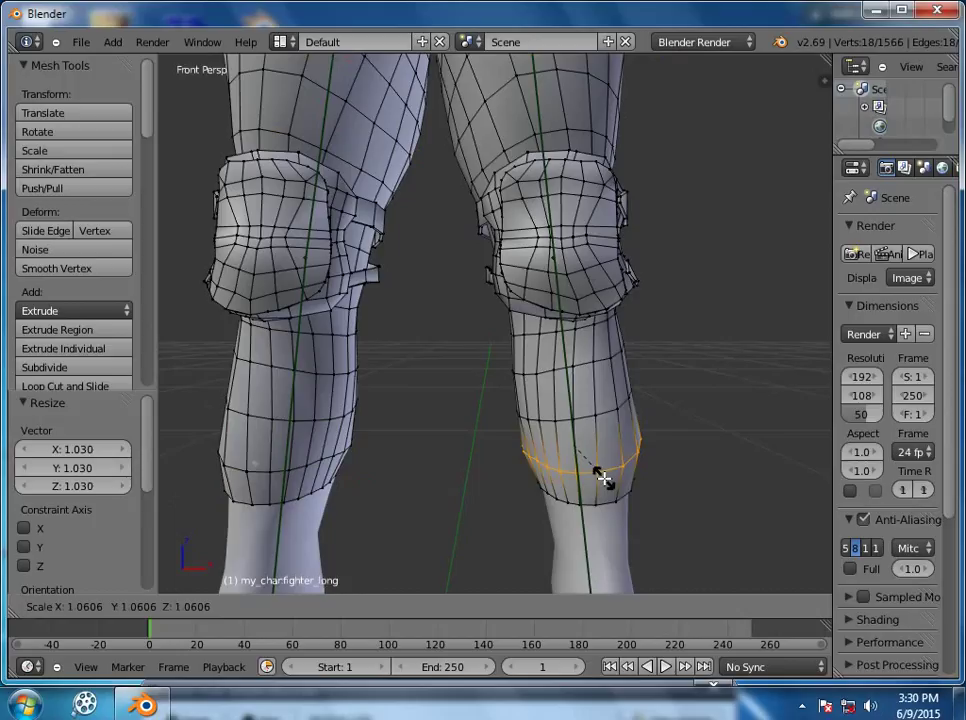
click(602, 477)
key(Tab)
scroll(604, 485, down, 8)
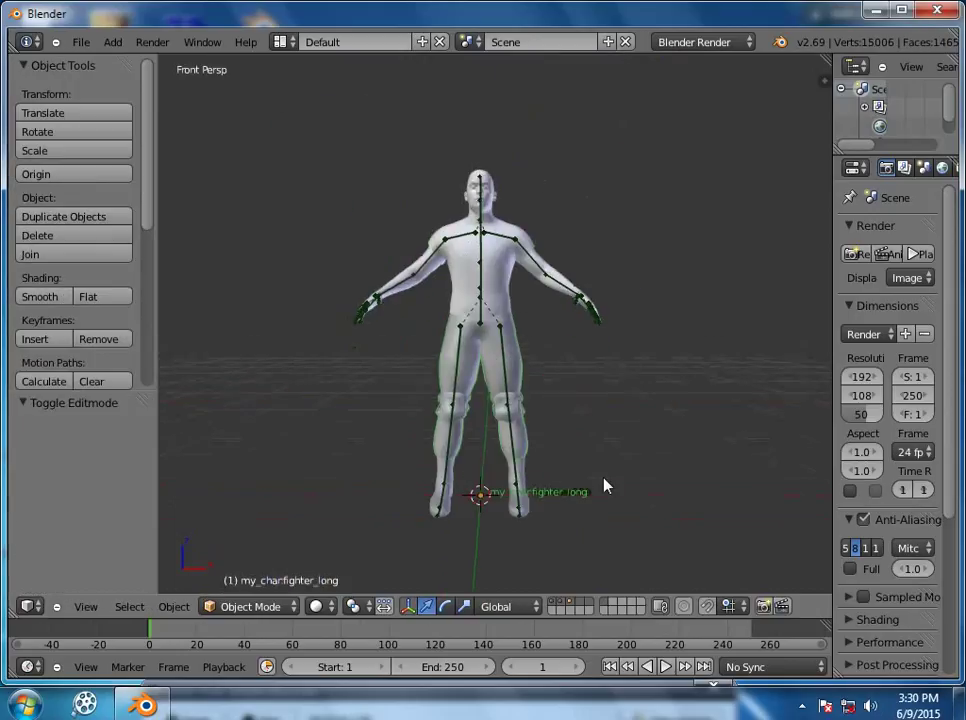
scroll(604, 486, up, 3)
scroll(567, 438, down, 2)
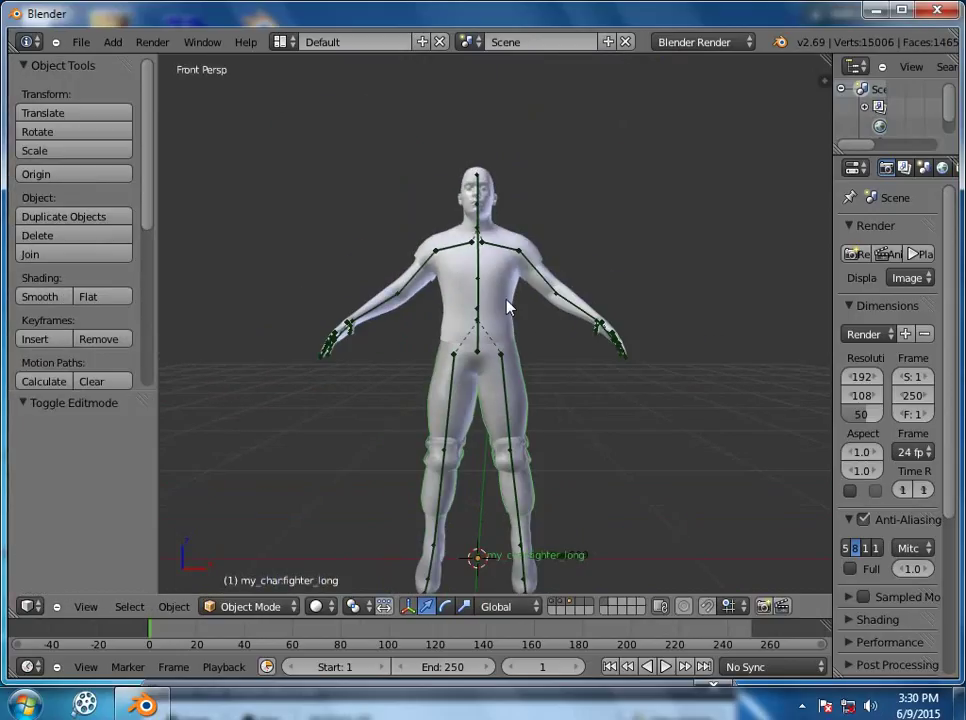
Select the character's body, enlarge the Outliner, and expand my_char to list its child meshes
right_click(582, 328)
right_click(582, 328)
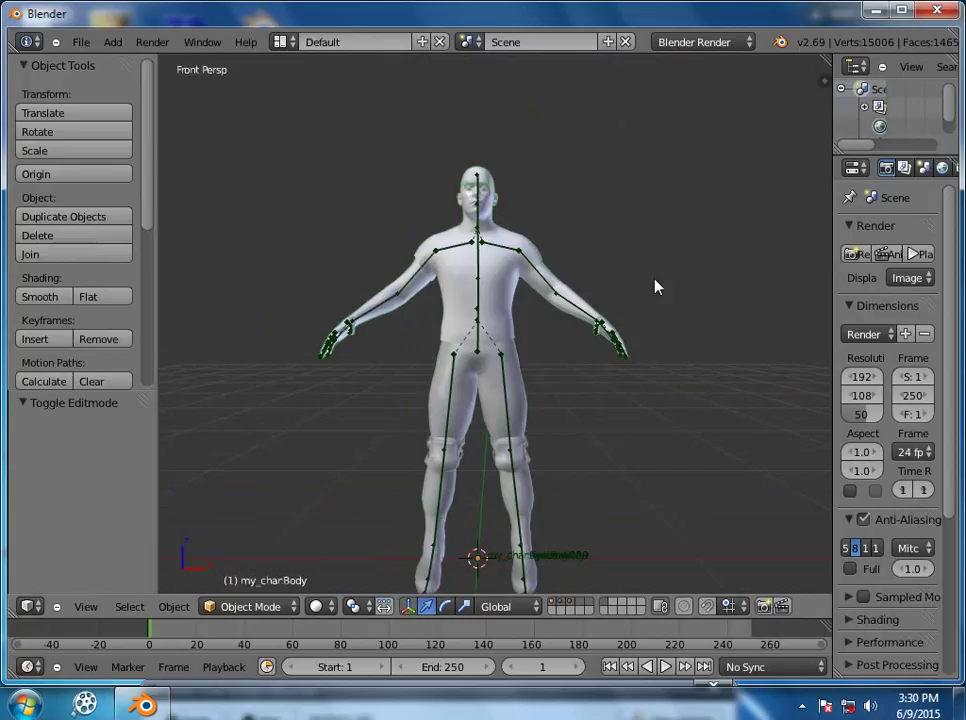
drag(832, 196, 759, 198)
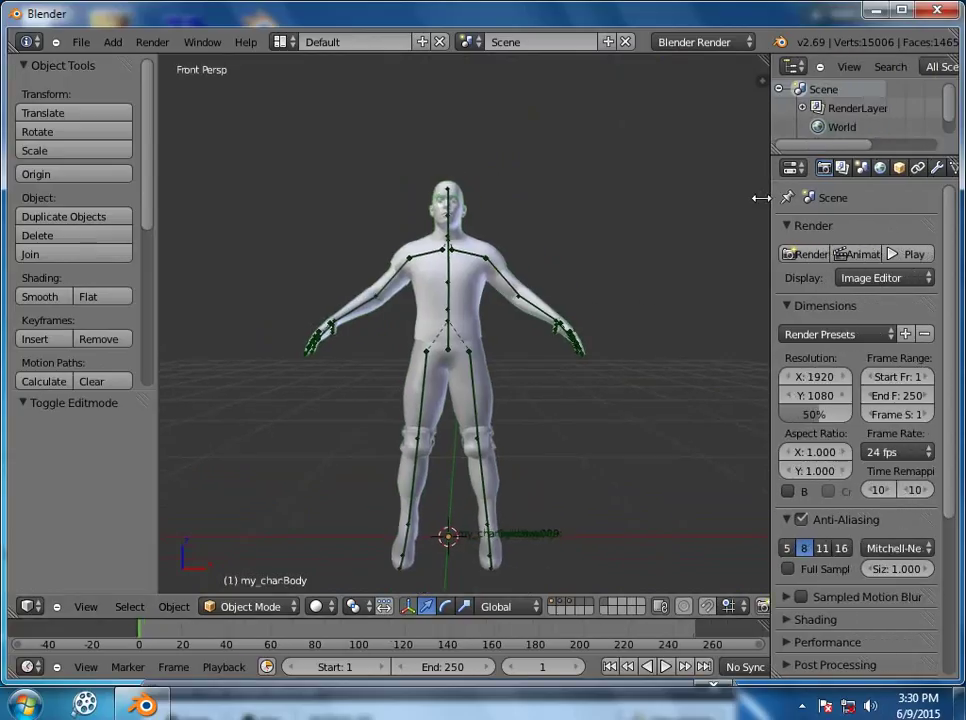
drag(800, 158, 789, 293)
click(786, 146)
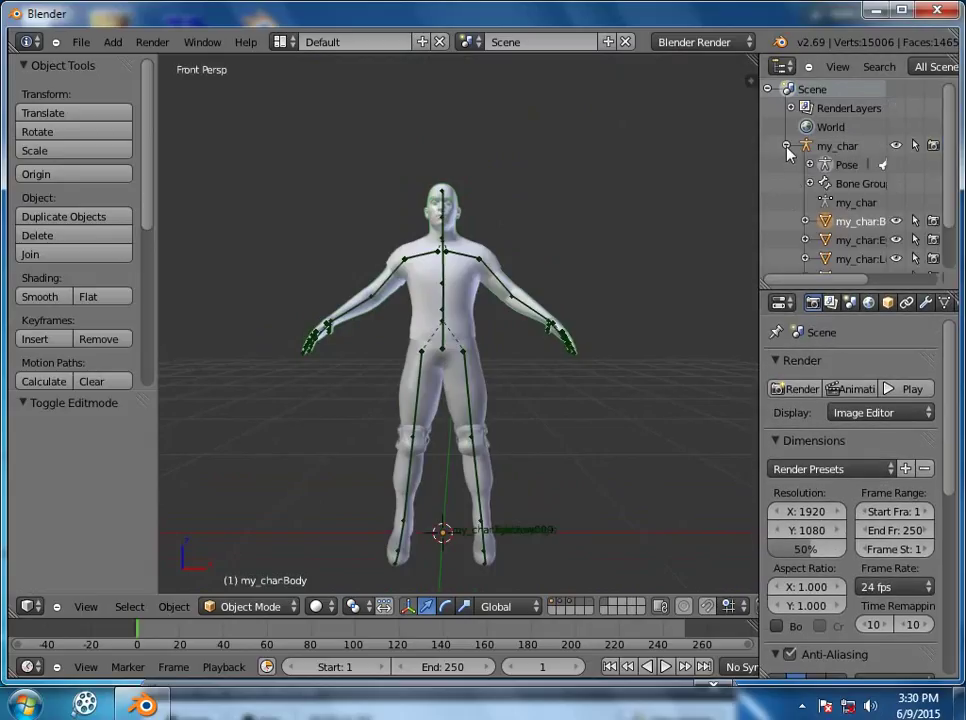
scroll(797, 192, down, 3)
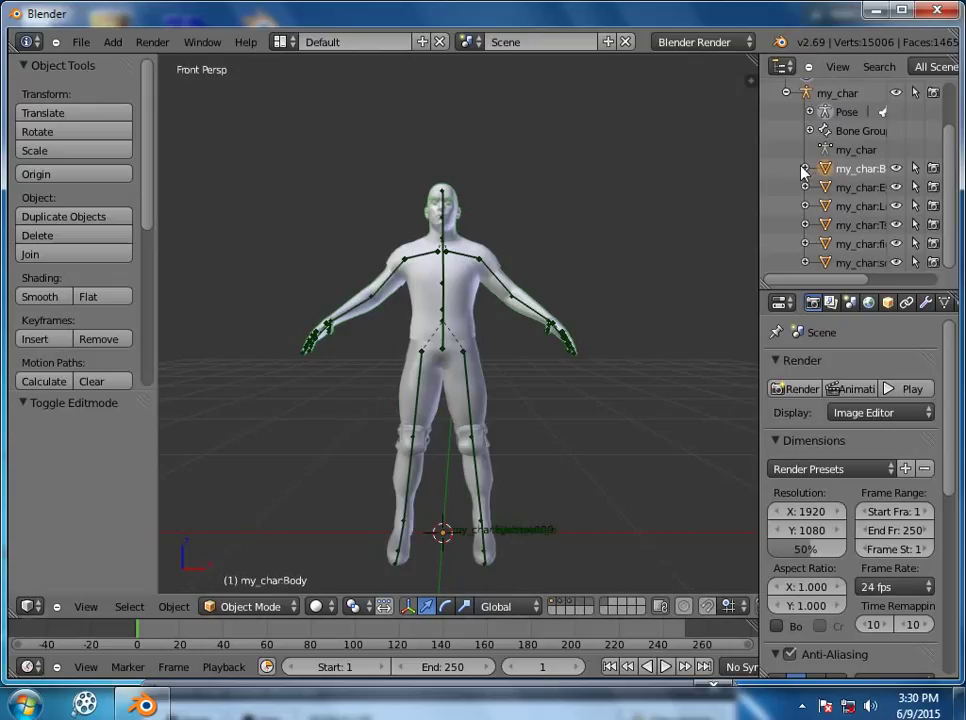
click(805, 169)
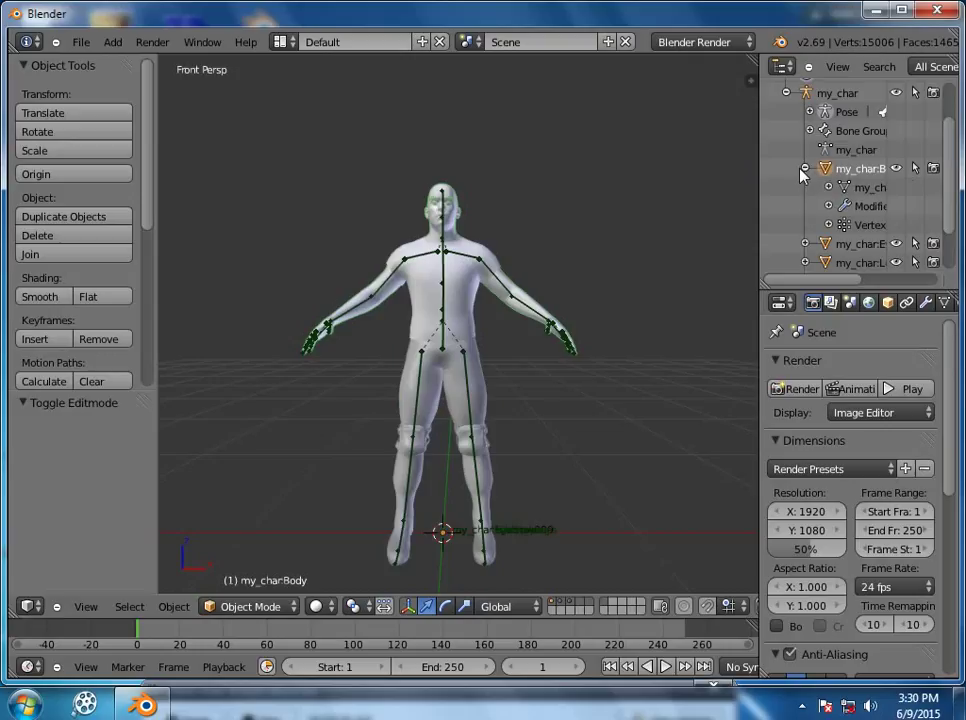
click(805, 169)
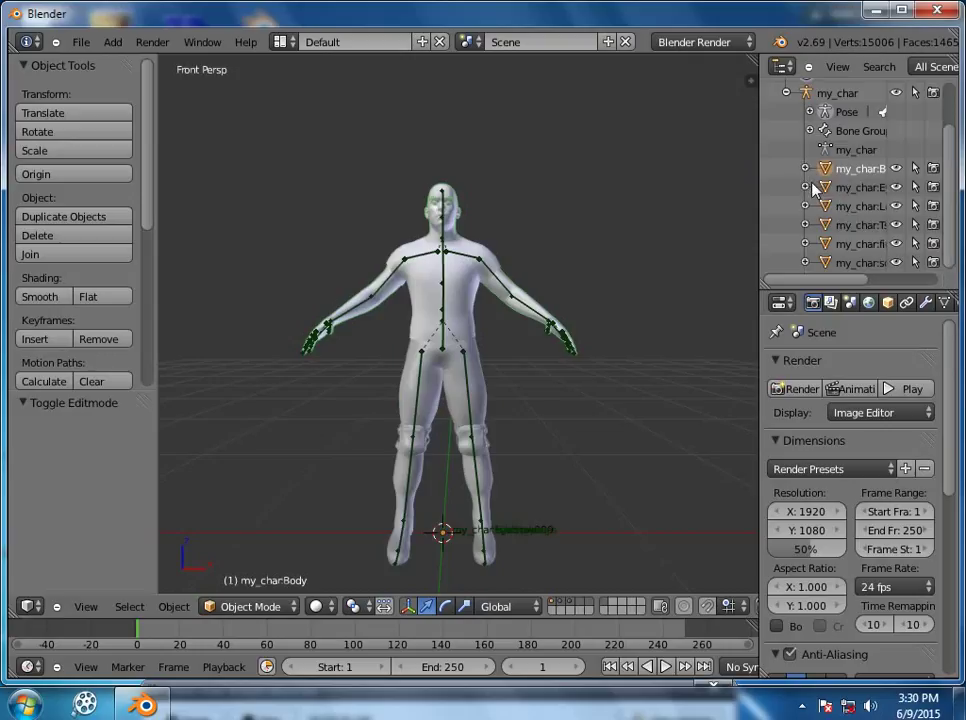
Rename the body mesh's UVTex UV map to Texture
click(883, 303)
scroll(850, 430, down, 3)
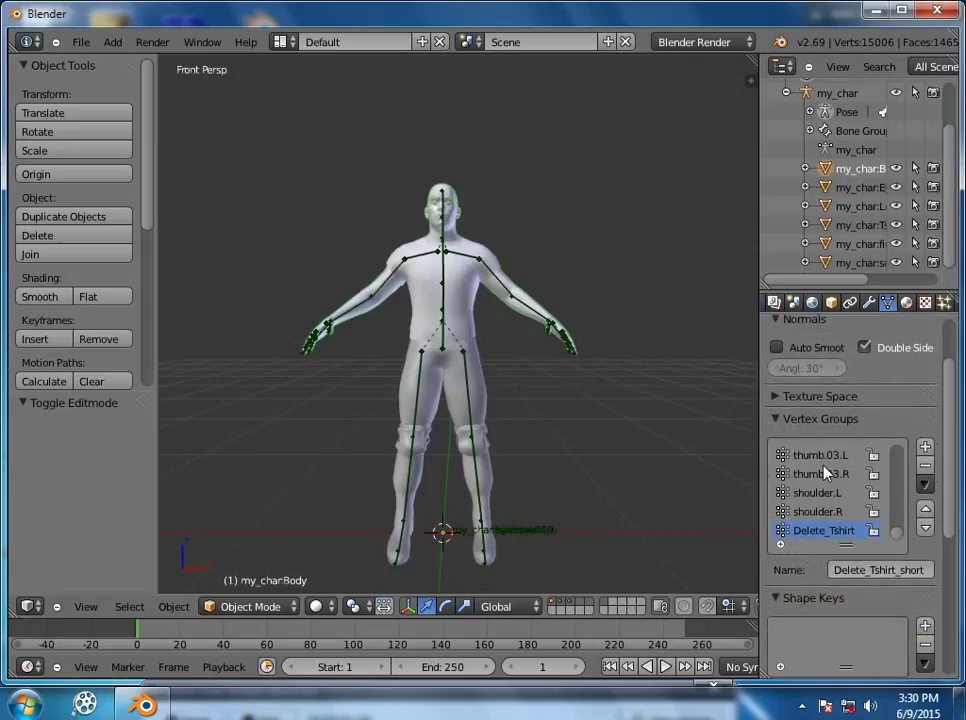
scroll(857, 518, down, 5)
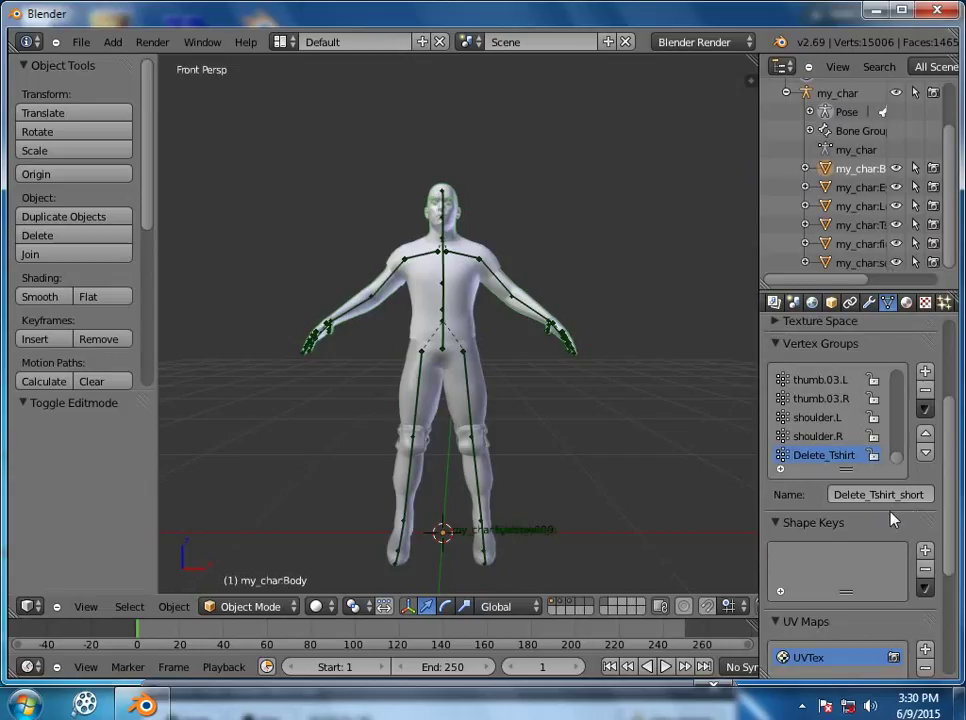
scroll(855, 538, down, 2)
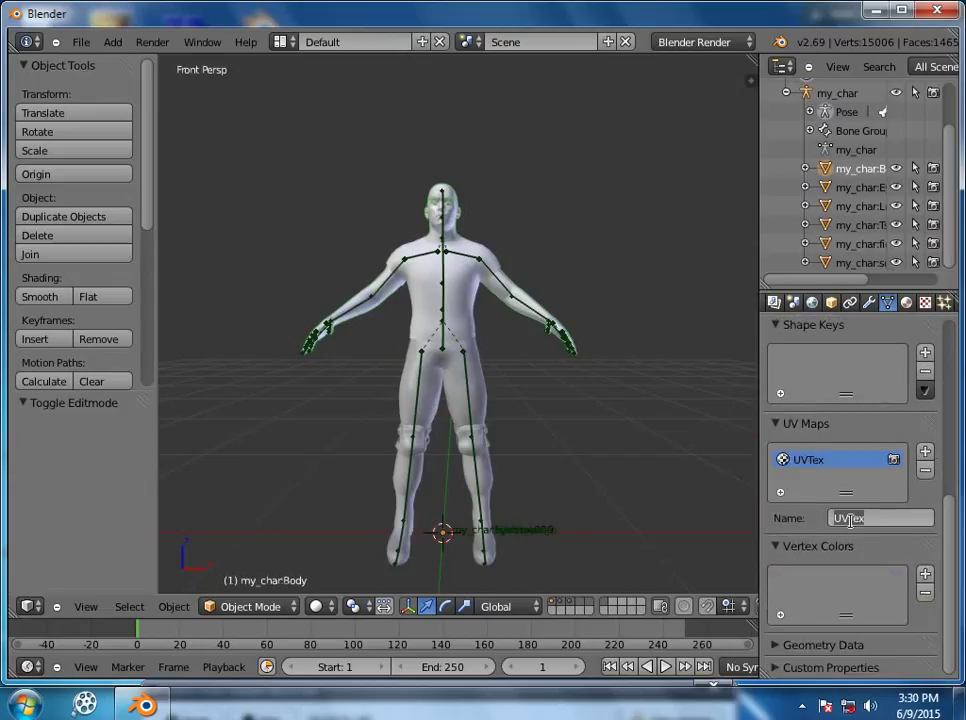
text(Texture)
key(Return)
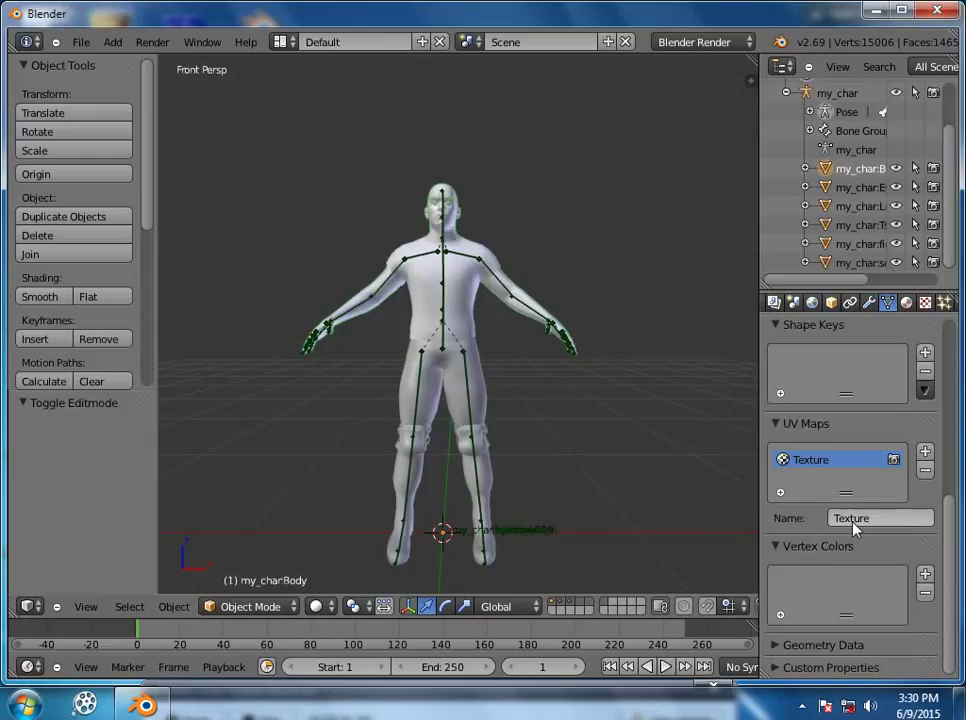
scroll(877, 575, up, 2)
scroll(877, 575, up, 3)
scroll(877, 575, down, 4)
scroll(877, 577, up, 6)
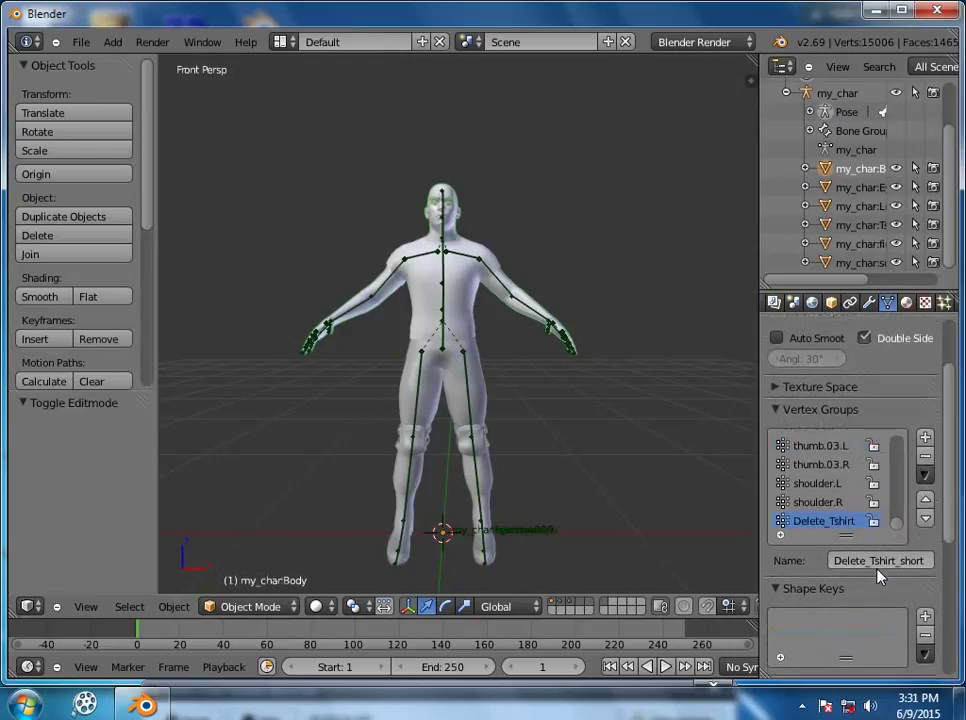
scroll(877, 620, down, 7)
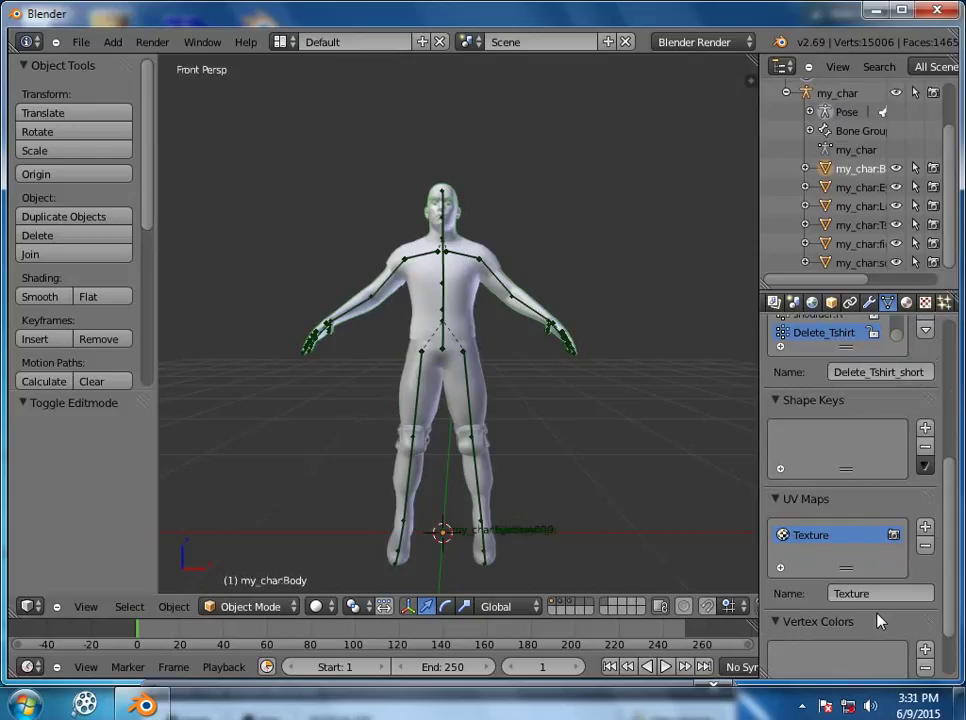
scroll(877, 620, up, 4)
scroll(879, 622, up, 4)
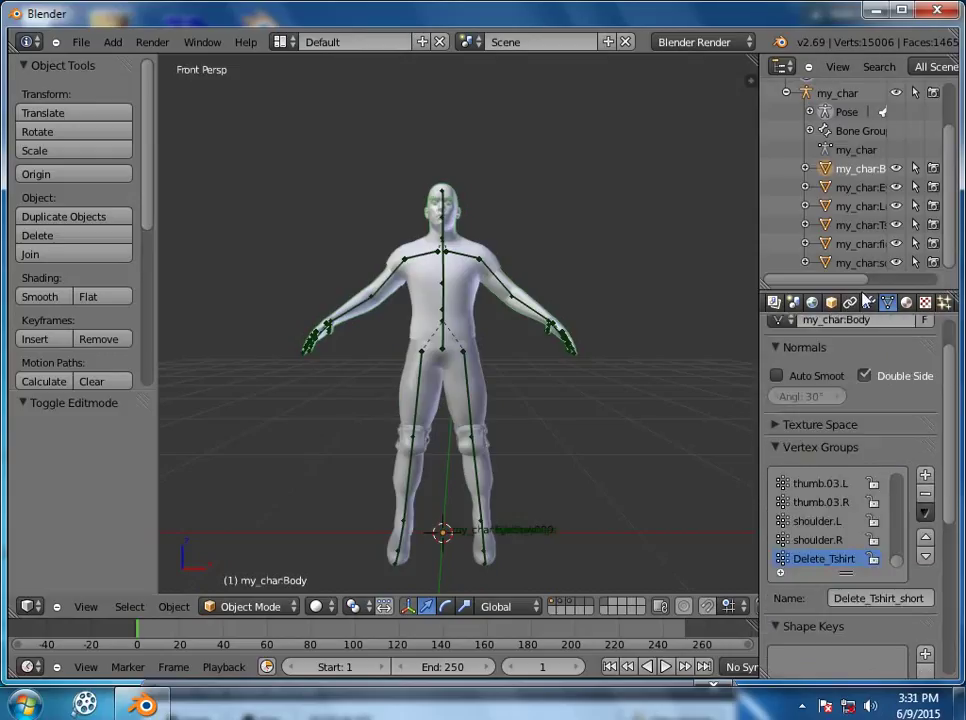
Add the eyebrow, Low-Poly eyes, T-shirt, fighter_long trousers and soldier_shoes meshes to the body selection and join them into one mesh
click(852, 189)
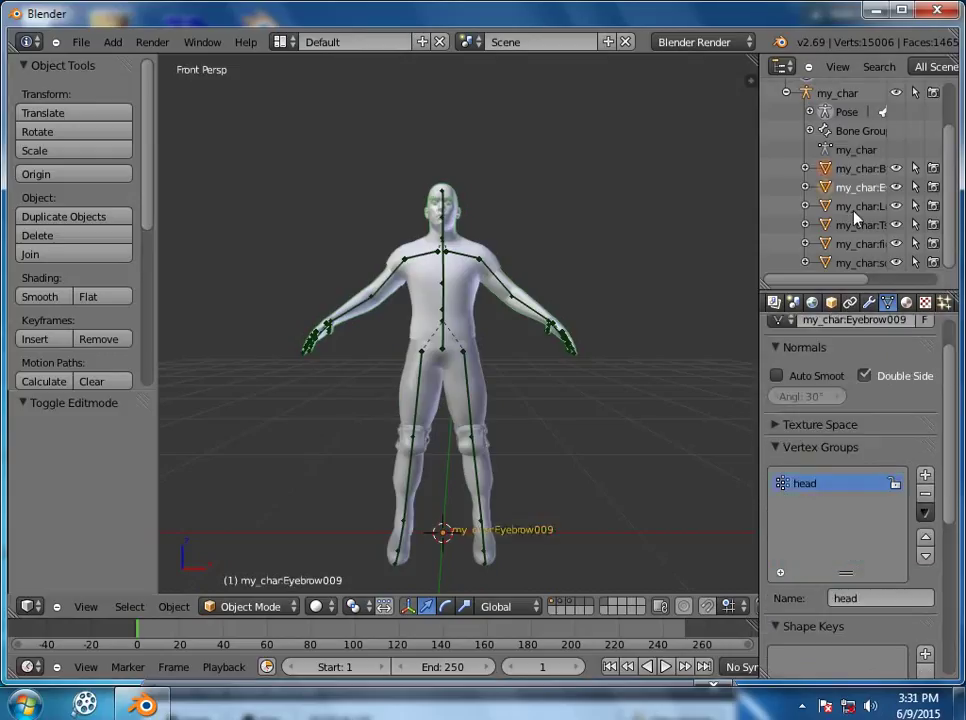
click(856, 207)
click(857, 225)
click(857, 244)
click(857, 262)
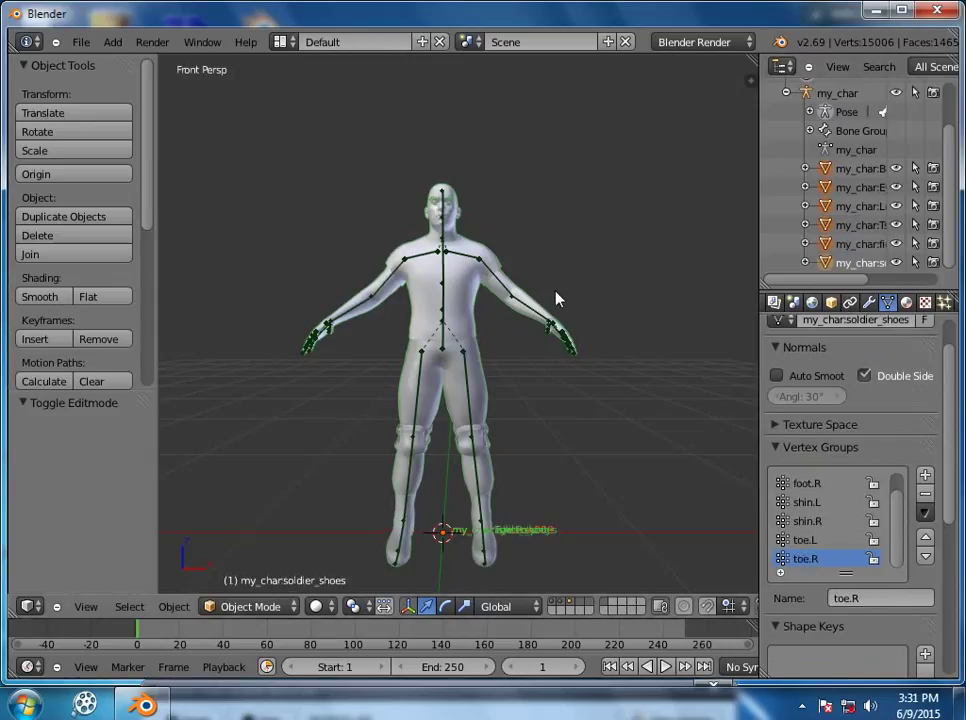
key(ctrl+j)
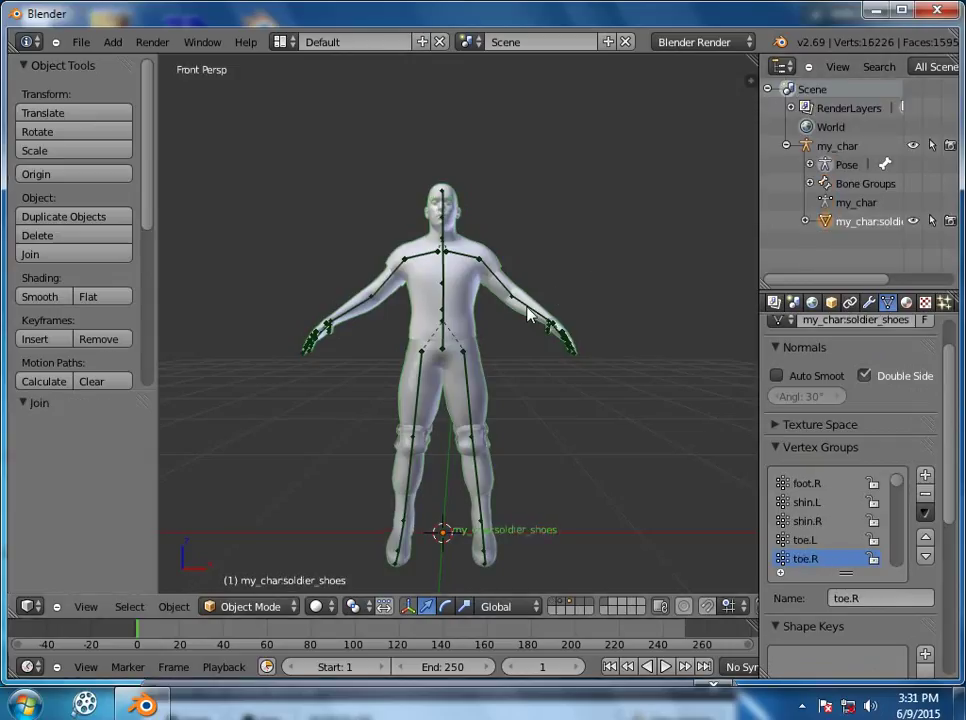
Examine the joined mesh's vertex groups, UV maps, wireframe and soldier_shoes diffuse texture, returning to Object Mode
scroll(841, 492, down, 7)
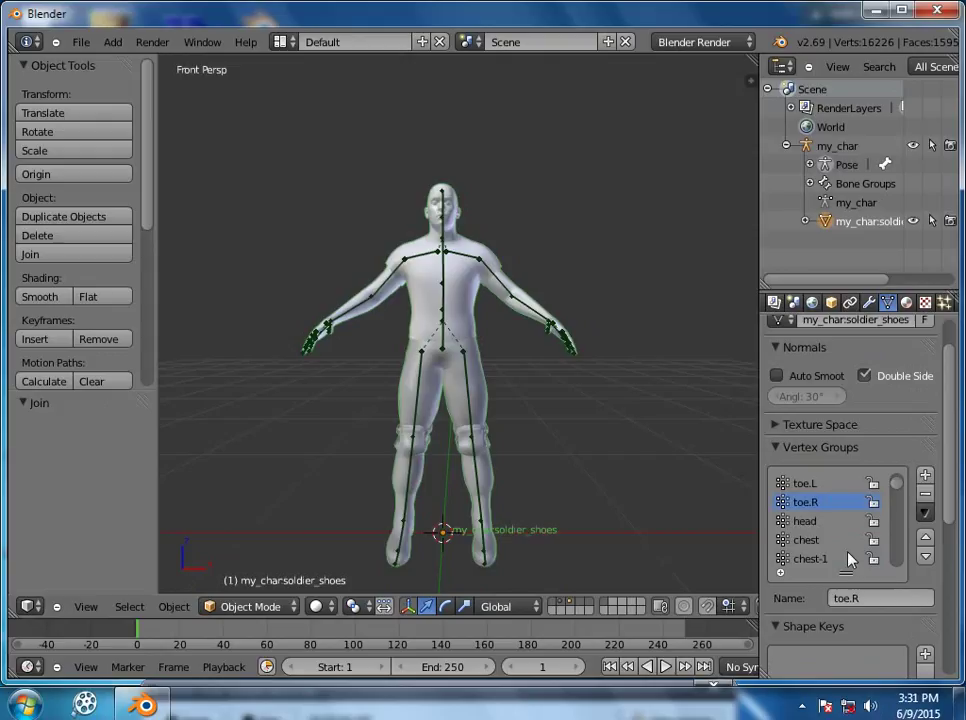
scroll(852, 590, down, 8)
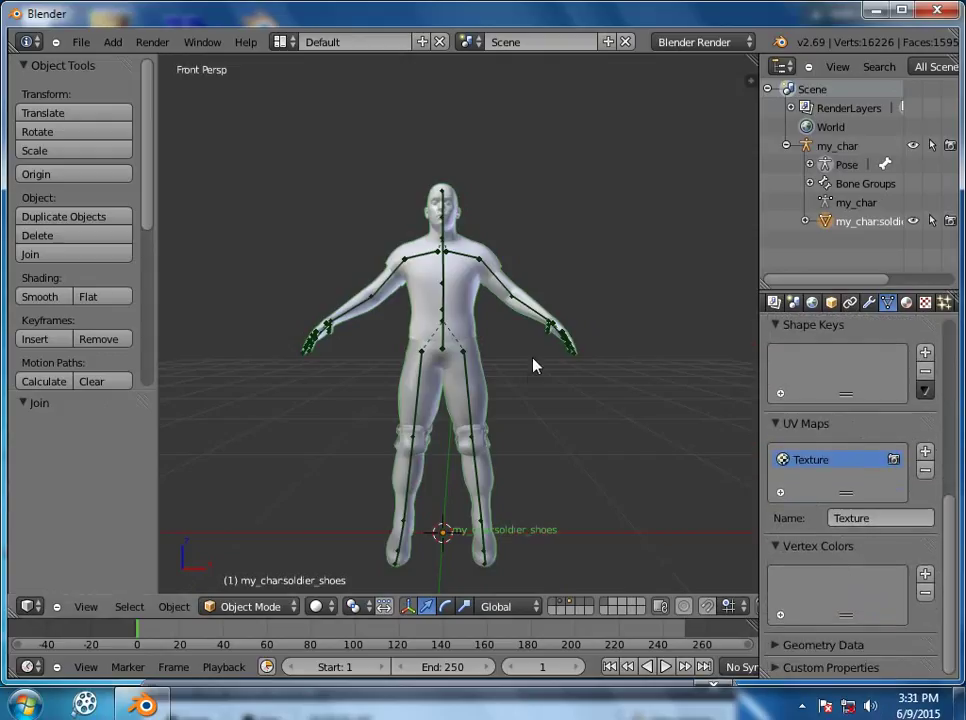
key(Tab)
key(a)
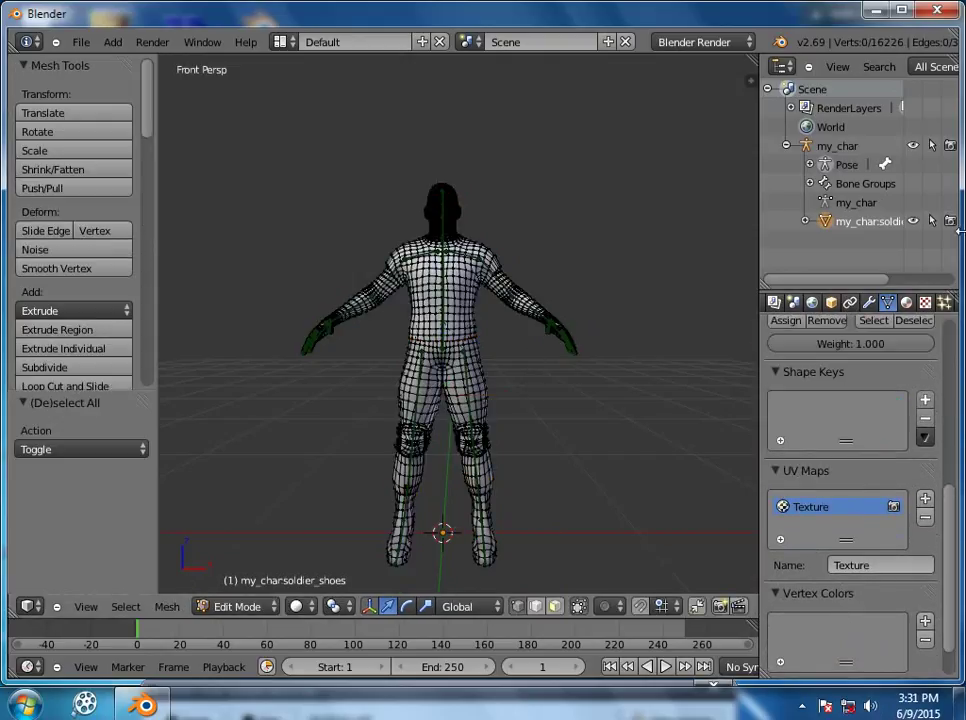
click(924, 302)
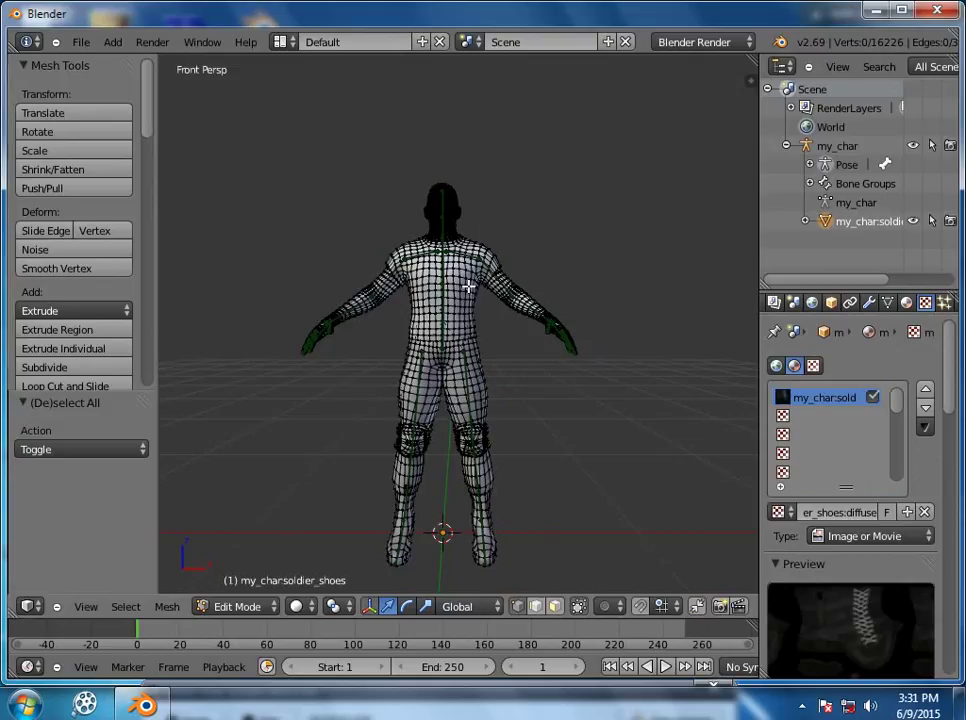
key(Tab)
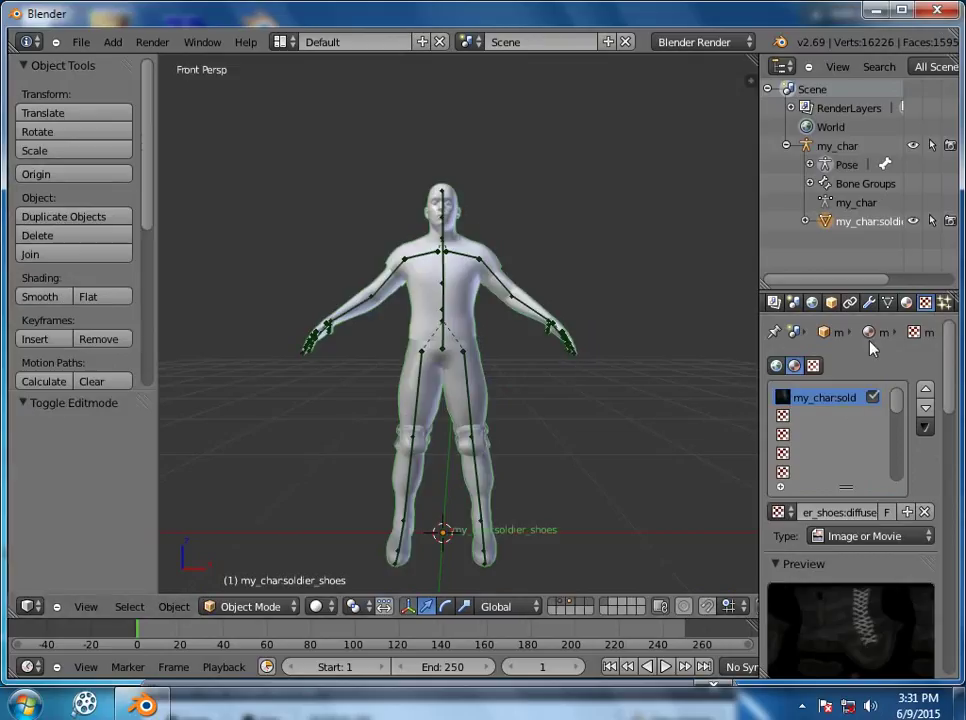
Remove the Yellow, Blue, Green, Red and Invisio material slots from the joined mesh
click(906, 302)
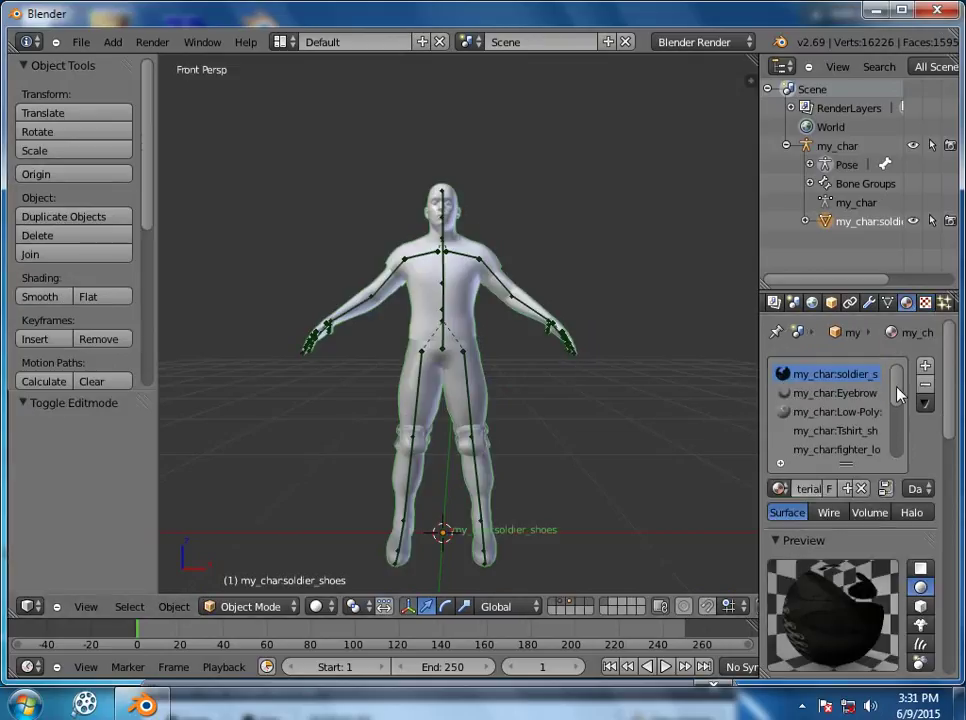
drag(898, 395, 898, 452)
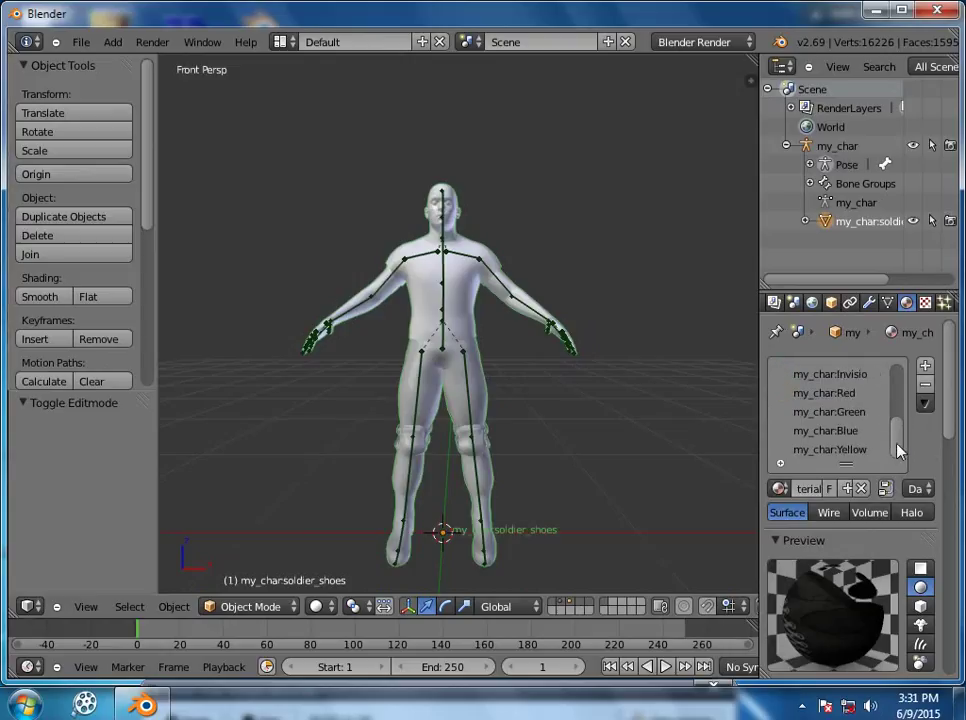
click(849, 452)
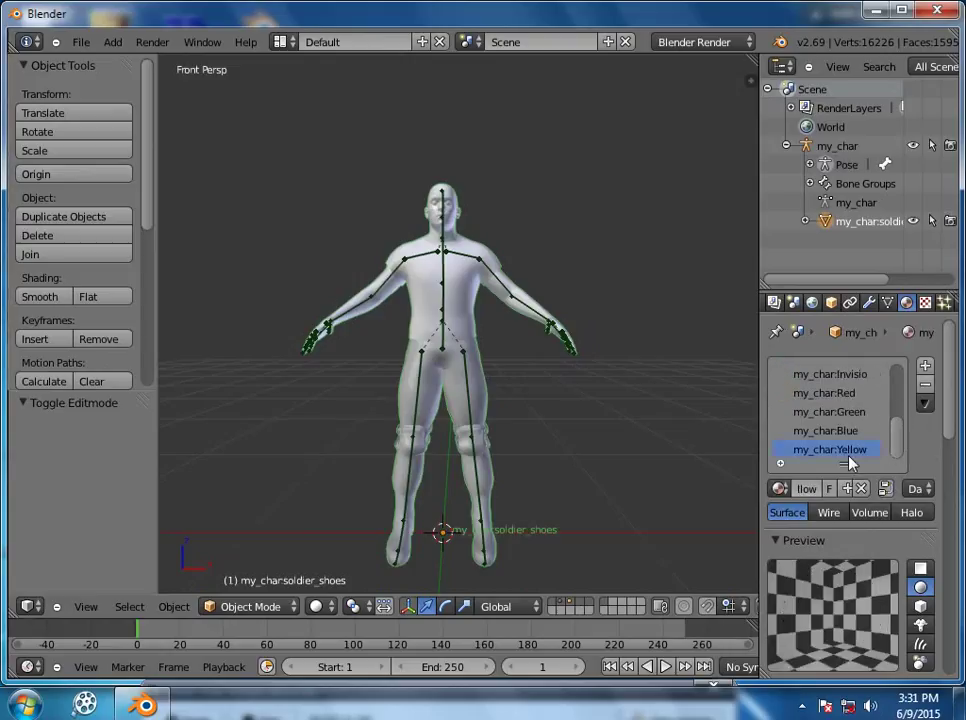
click(924, 392)
click(924, 392)
click(924, 392)
click(924, 392)
click(924, 392)
Collapse the soldier_shoes material's Preview, Diffuse, Specular, Shading and Transparency sections and disable its transparency
scroll(905, 375, up, 1)
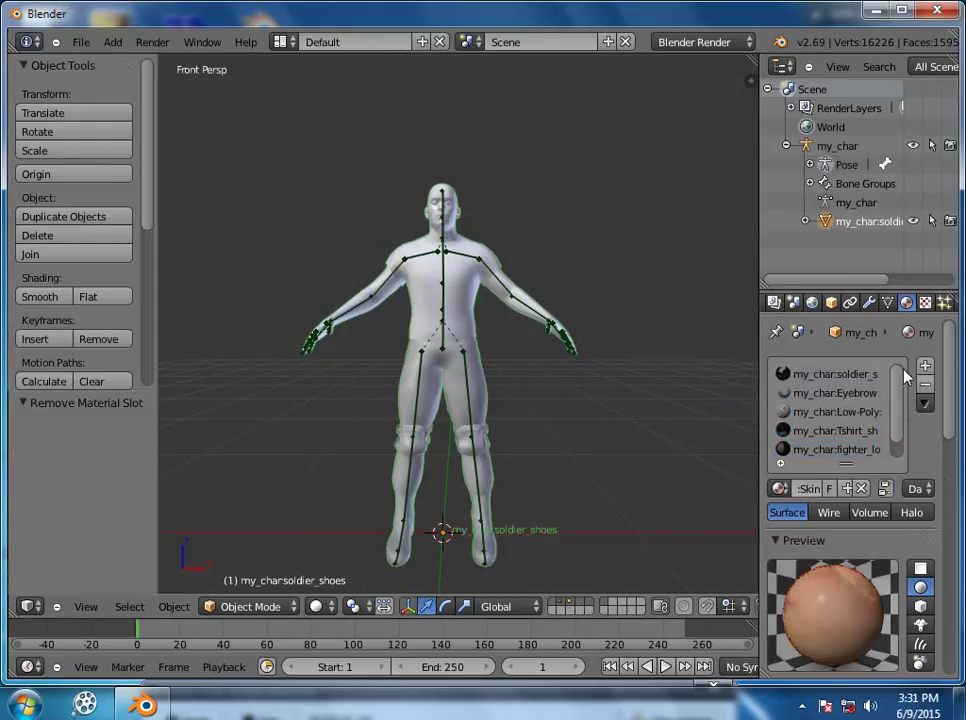
click(846, 376)
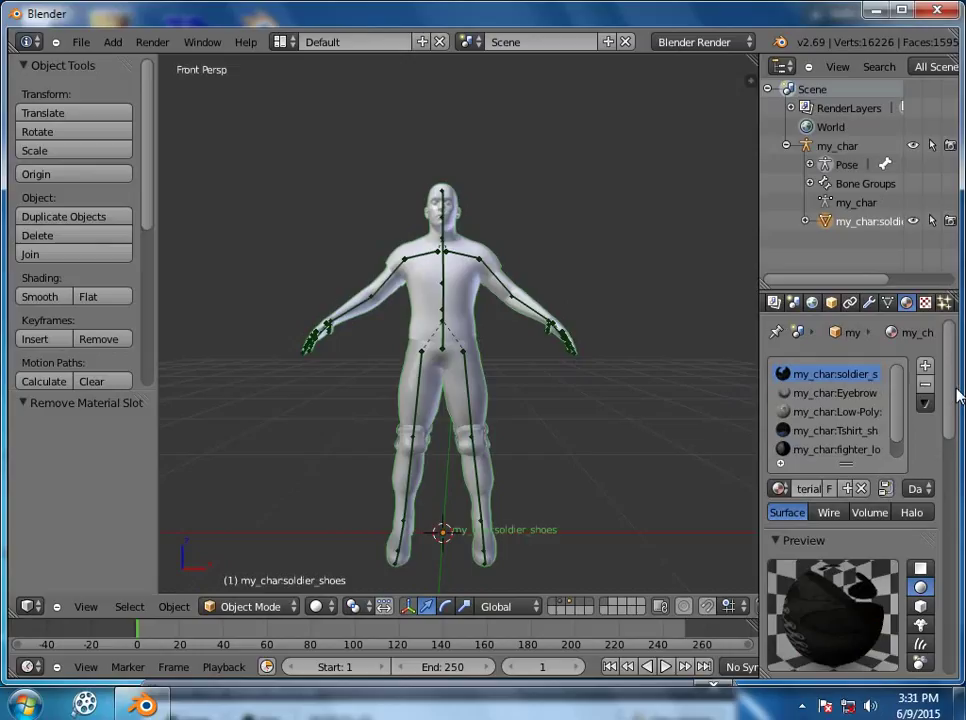
scroll(950, 420, down, 3)
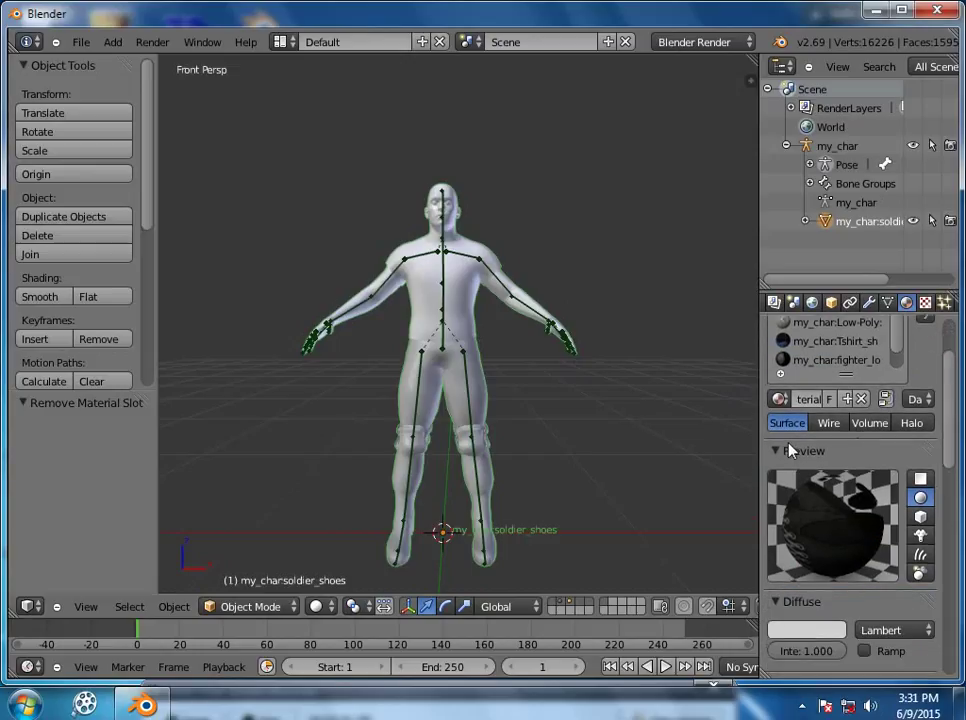
click(790, 451)
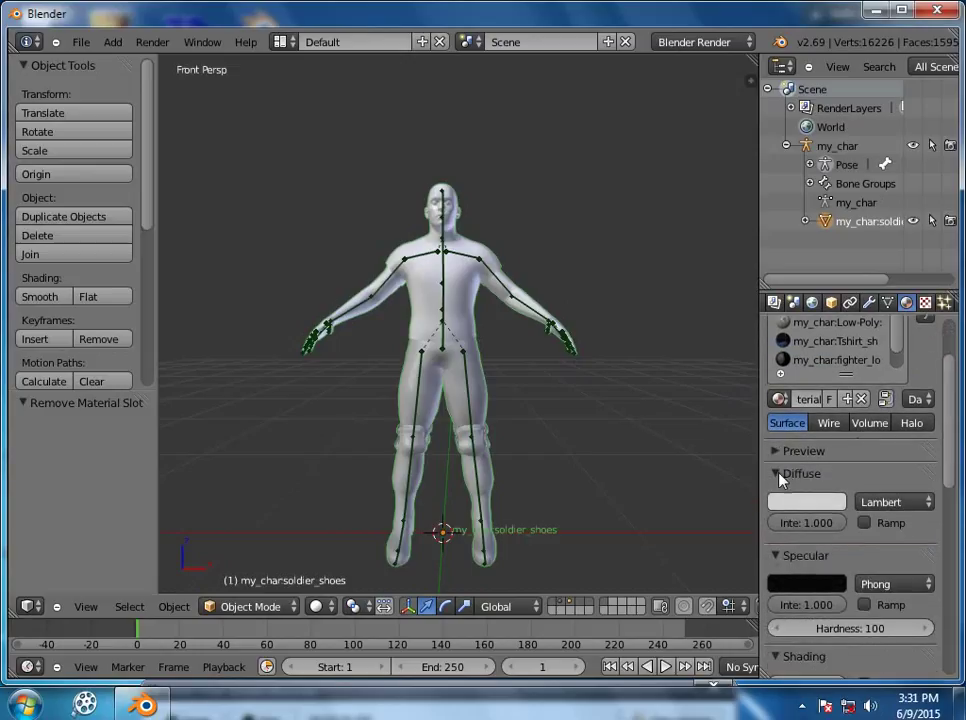
click(780, 475)
click(779, 497)
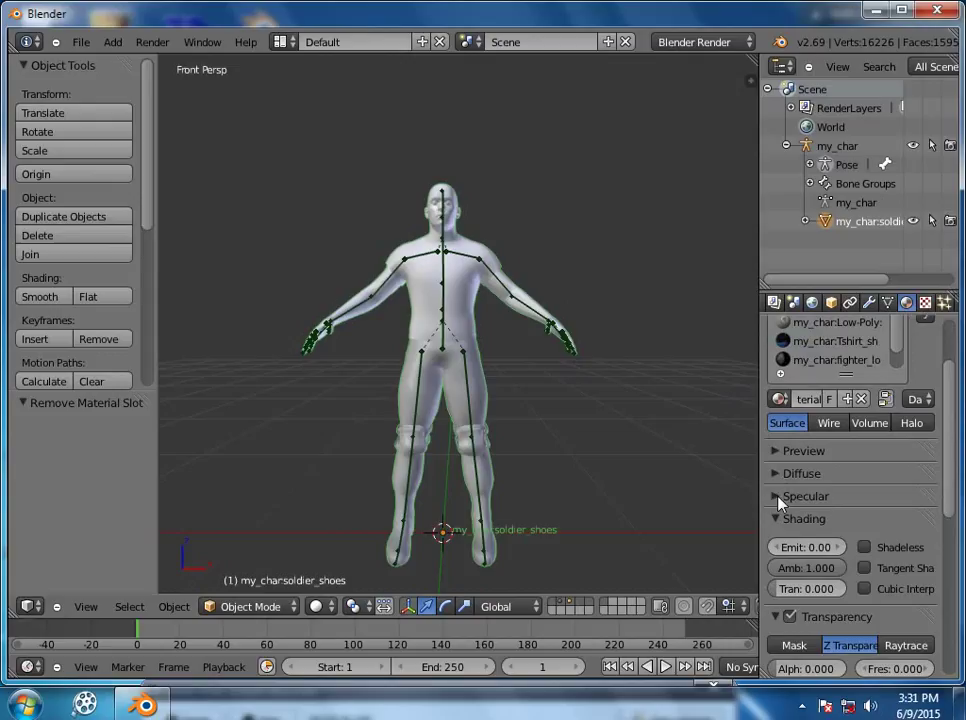
click(780, 519)
click(780, 541)
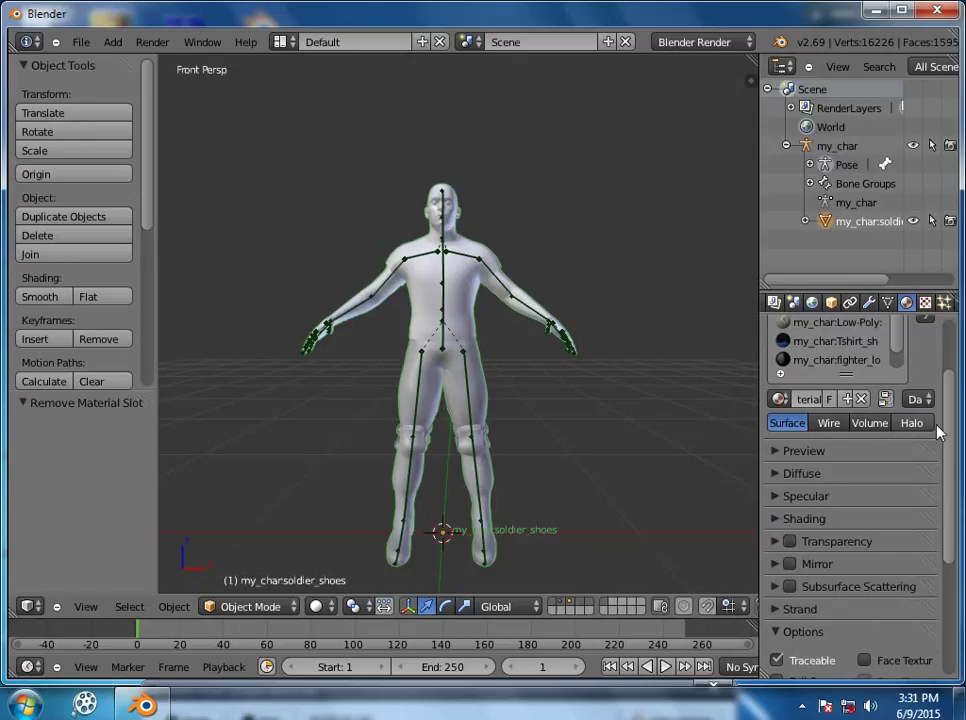
Disable transparency on the Eyebrow, Tshirt and fighter_long materials
scroll(953, 421, up, 1)
scroll(952, 421, up, 1)
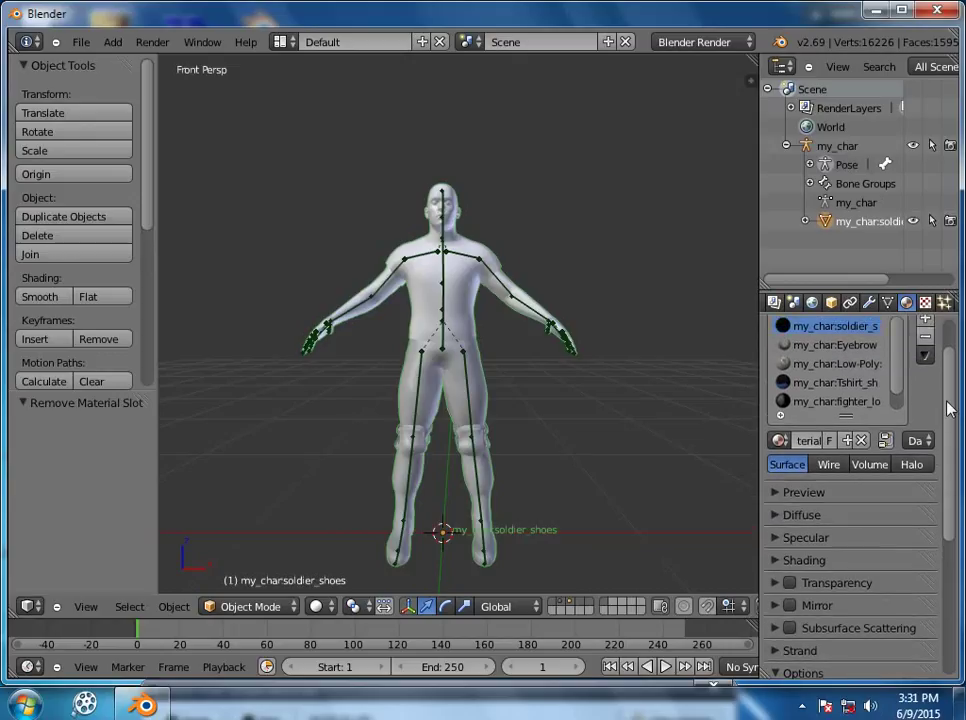
click(838, 346)
click(790, 583)
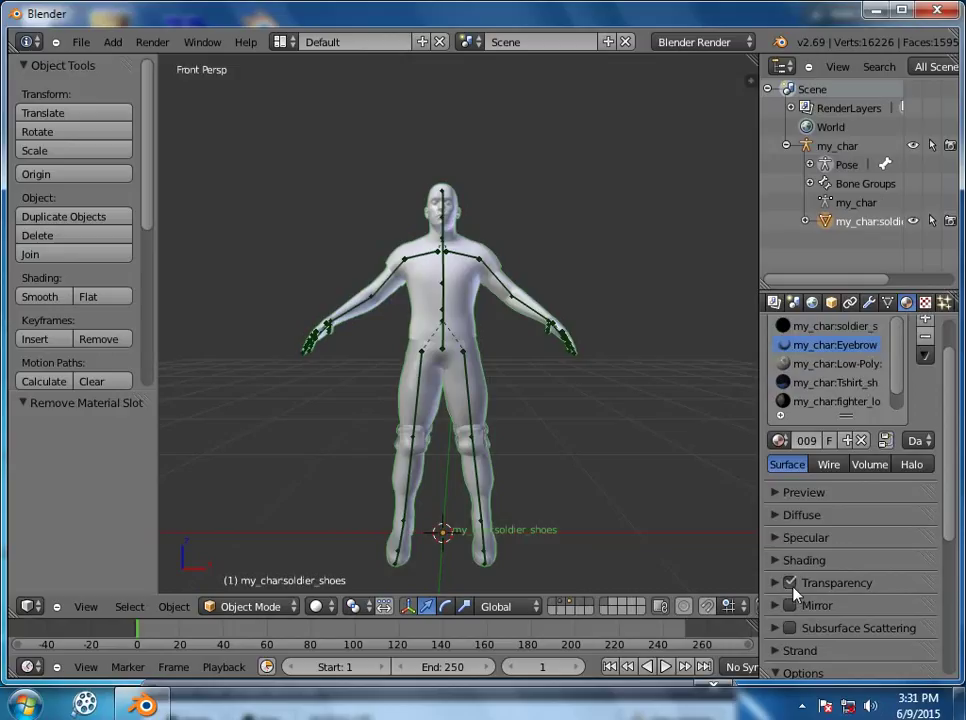
click(837, 364)
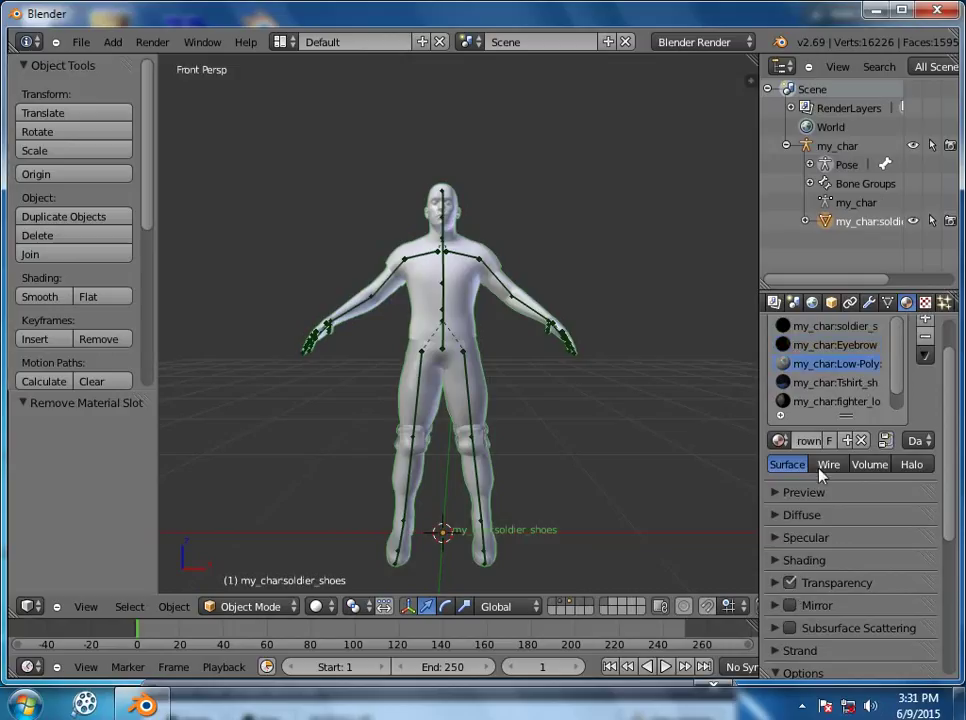
click(836, 382)
click(790, 583)
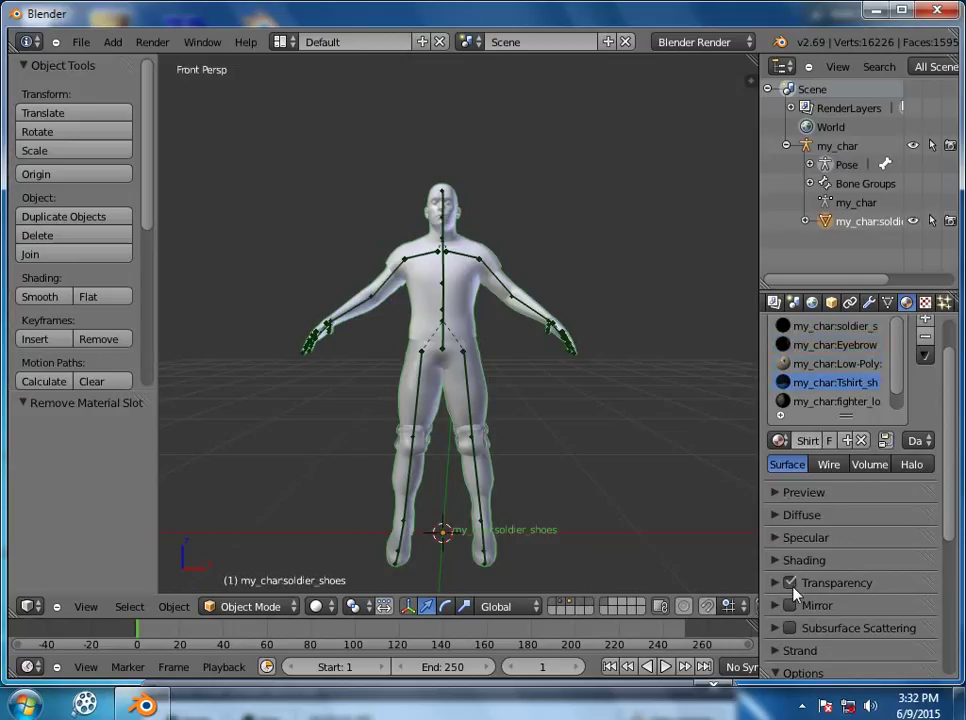
click(834, 401)
scroll(830, 410, down, 1)
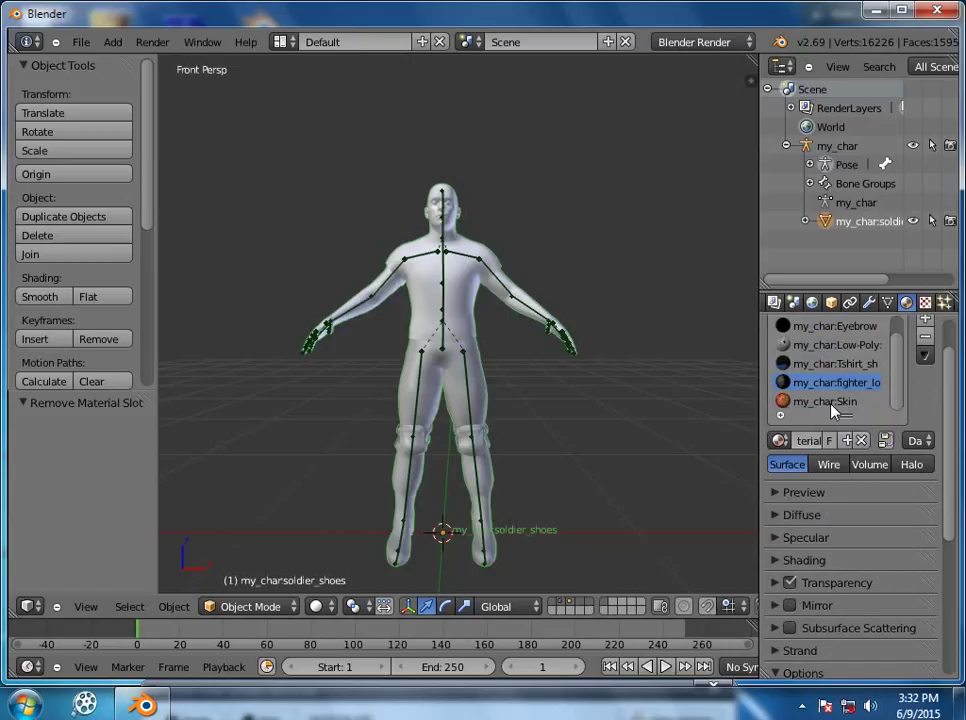
click(790, 583)
Disable subsurface scattering and transparency on the Skin material
click(843, 401)
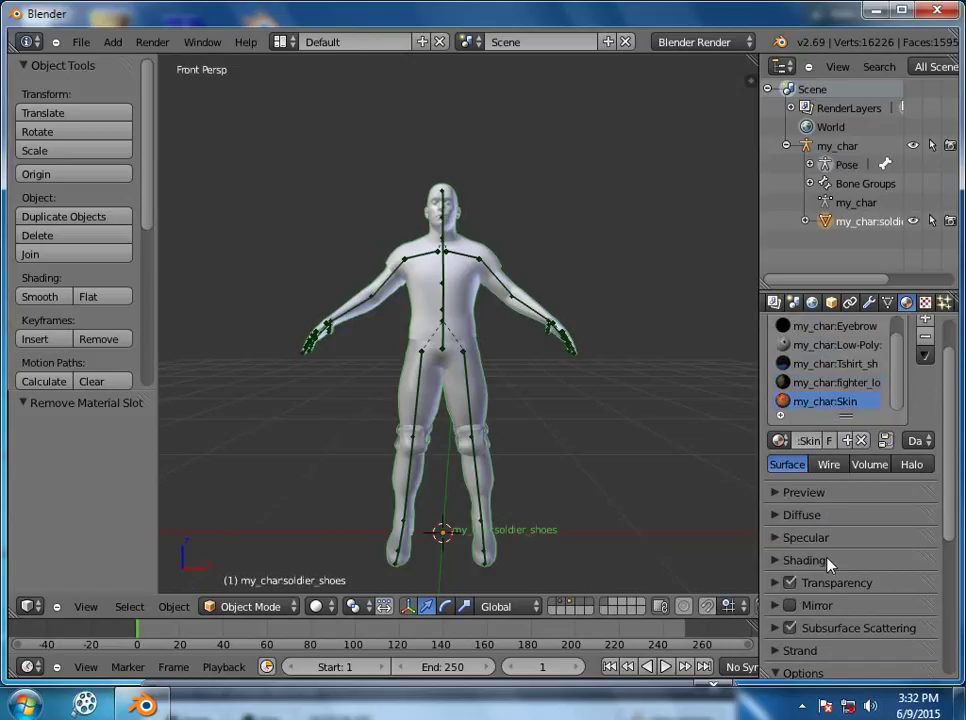
click(790, 628)
click(790, 583)
Collapse the Mapping section of the Skin material's diffuse texture and disable its Use Alpha option and alpha influence
click(925, 303)
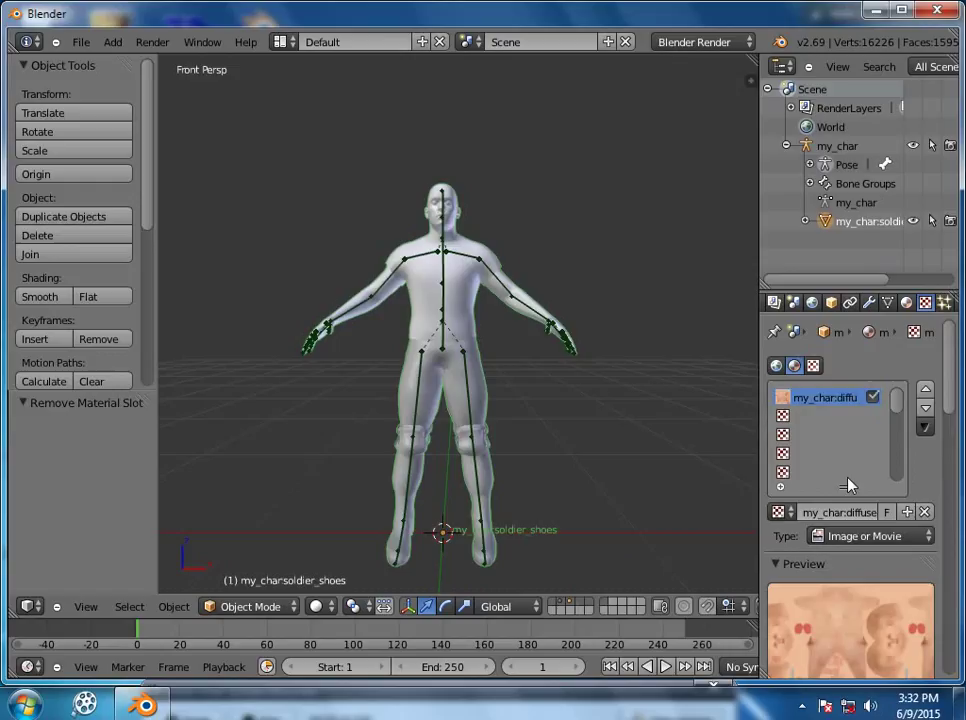
scroll(845, 484, down, 2)
scroll(866, 562, down, 8)
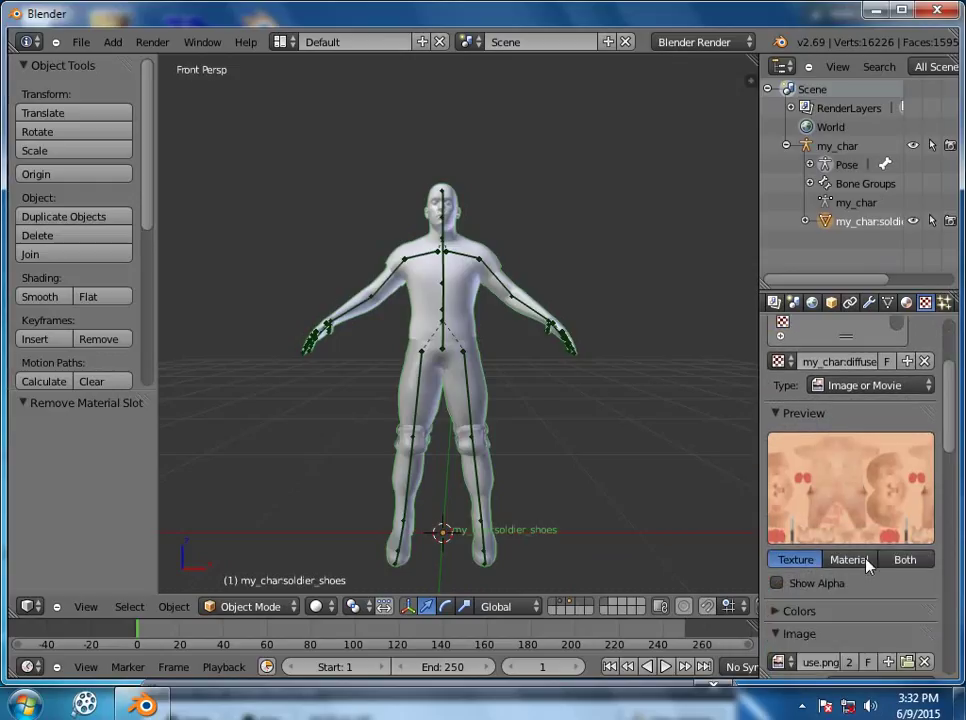
scroll(862, 560, down, 2)
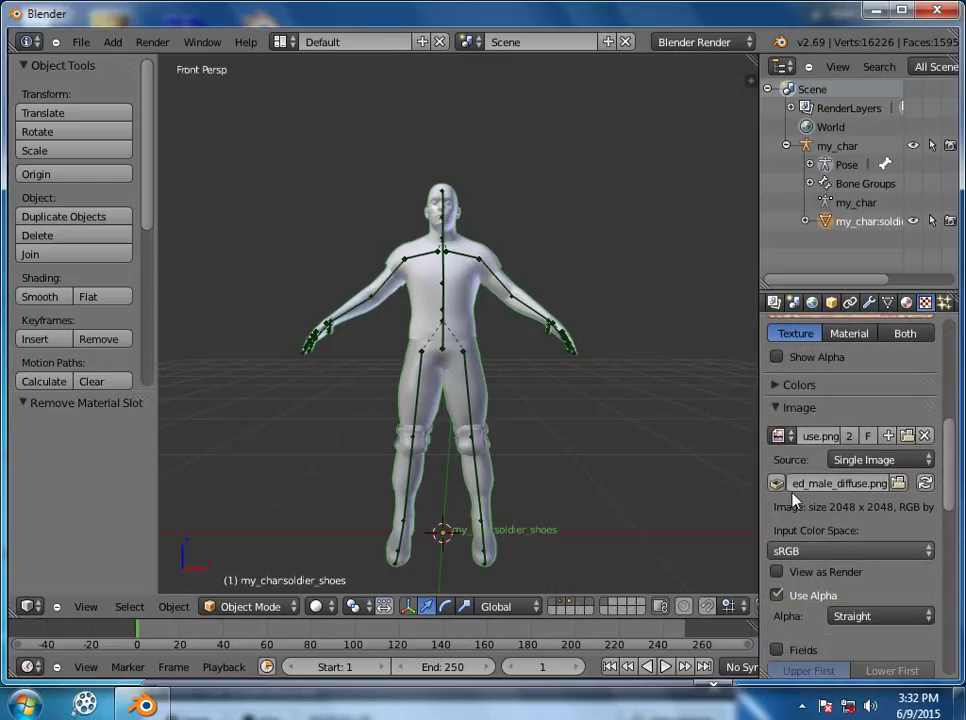
scroll(800, 580, down, 2)
scroll(795, 582, down, 3)
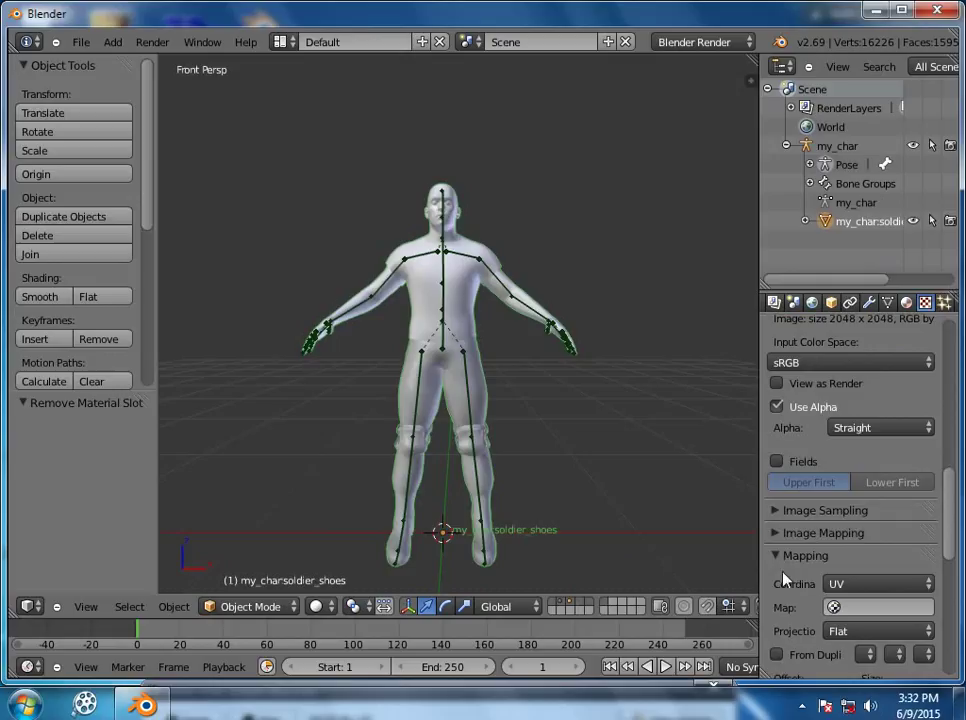
click(786, 560)
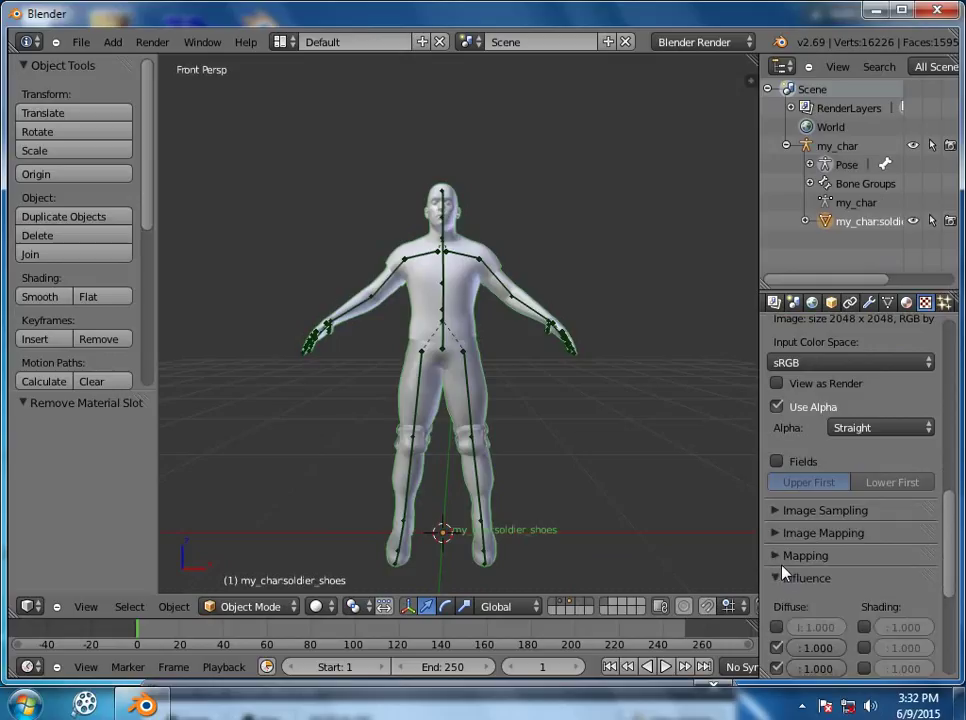
scroll(785, 574, down, 1)
click(777, 370)
click(777, 631)
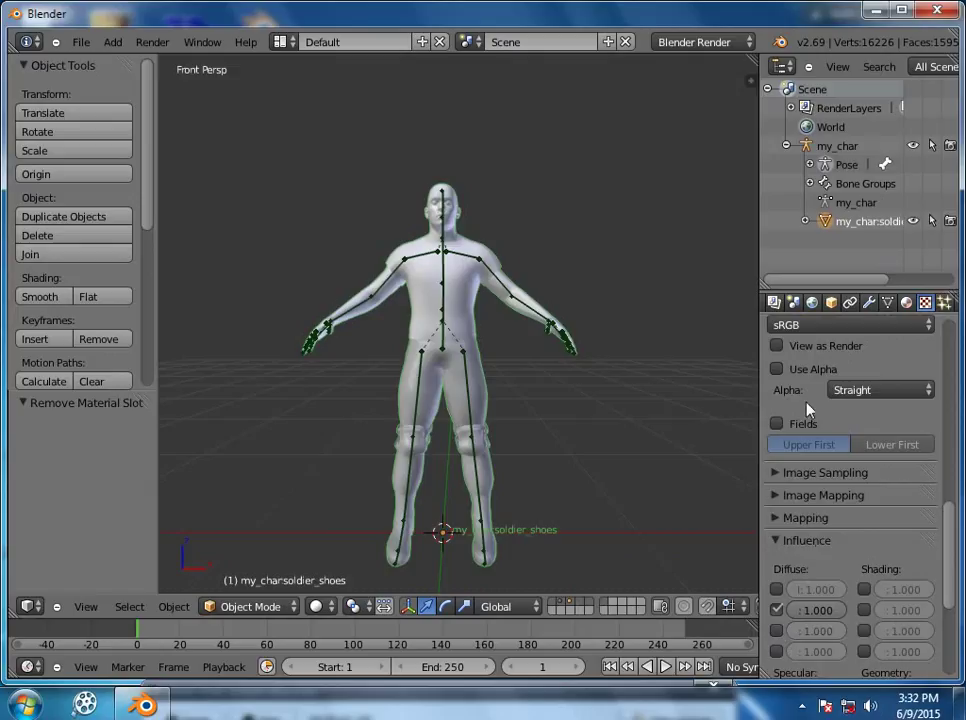
Disable the alpha influence and the Use Alpha option on the fighter_long material's texture
click(906, 302)
click(830, 386)
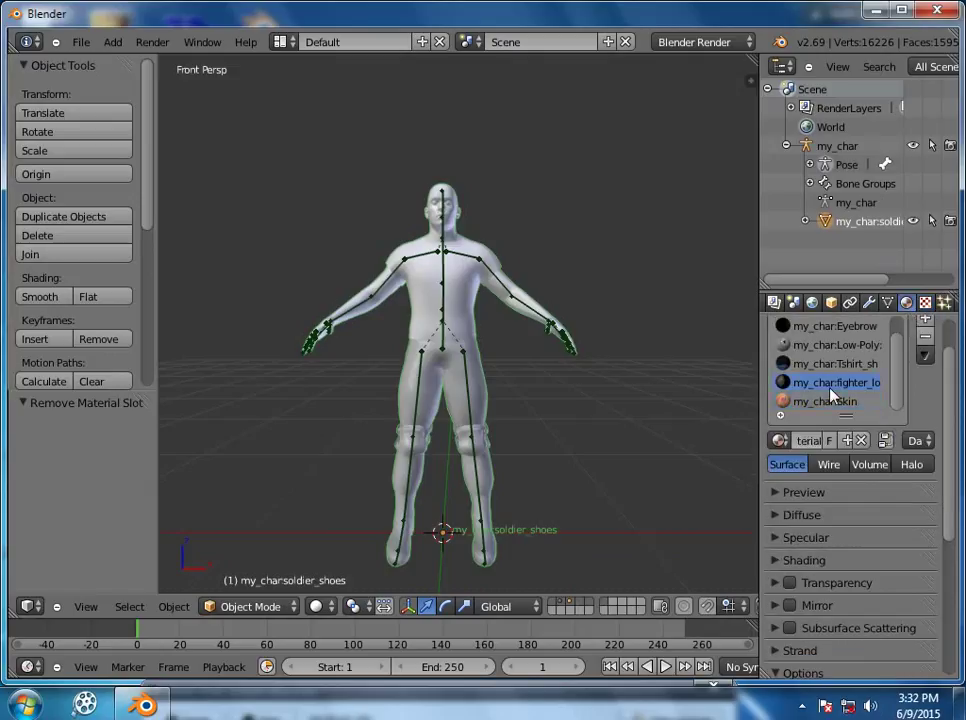
click(925, 302)
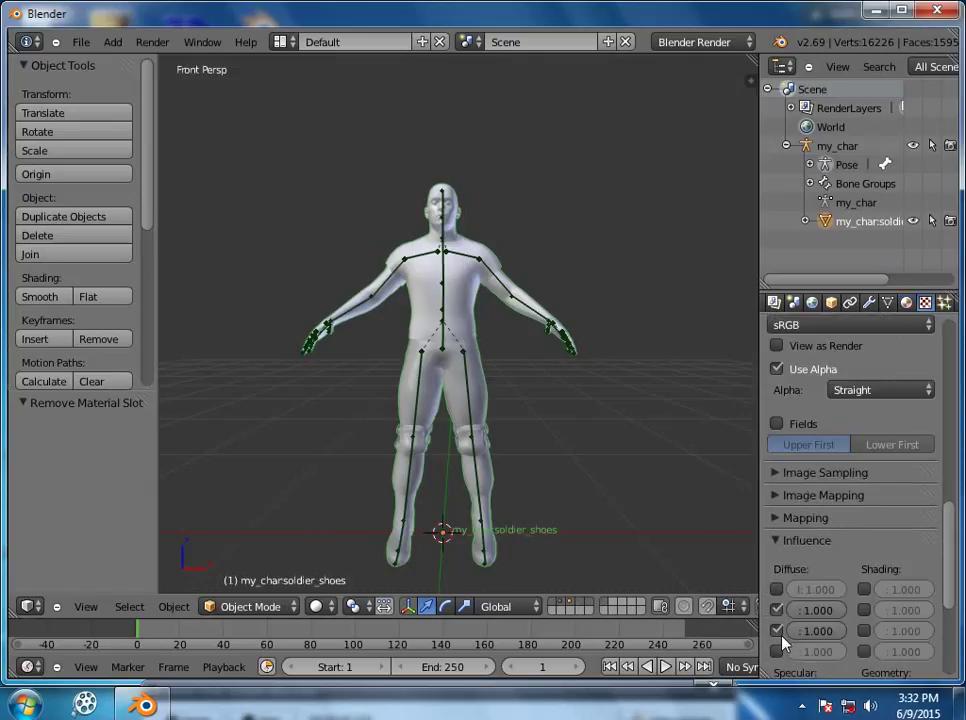
click(778, 631)
click(777, 370)
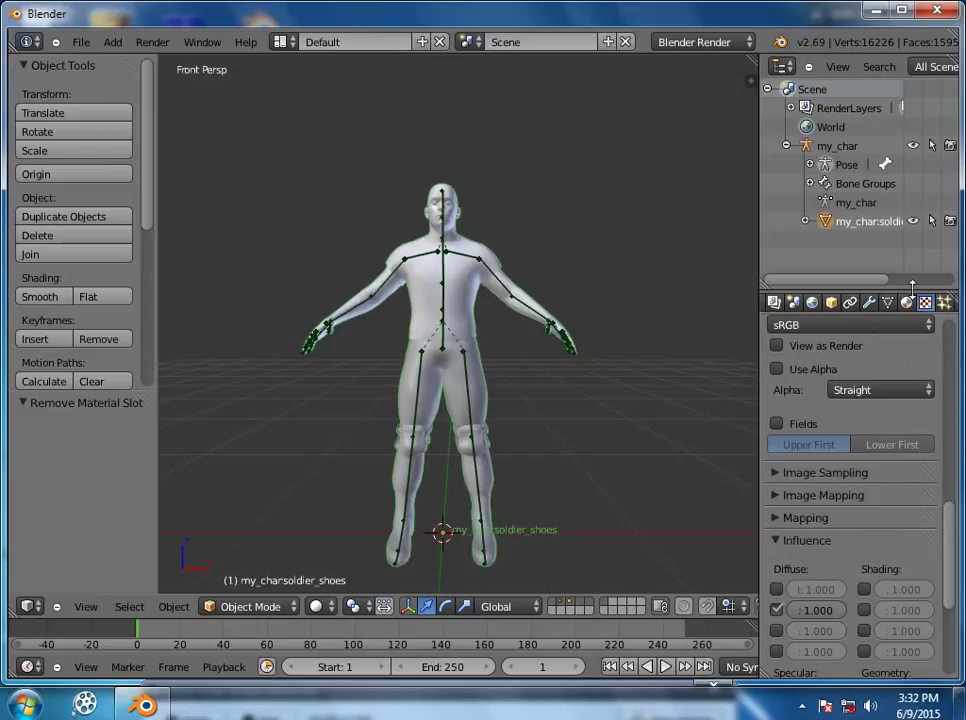
Disable the alpha influence on the textures of the Tshirt and Low-Poly materials
click(906, 302)
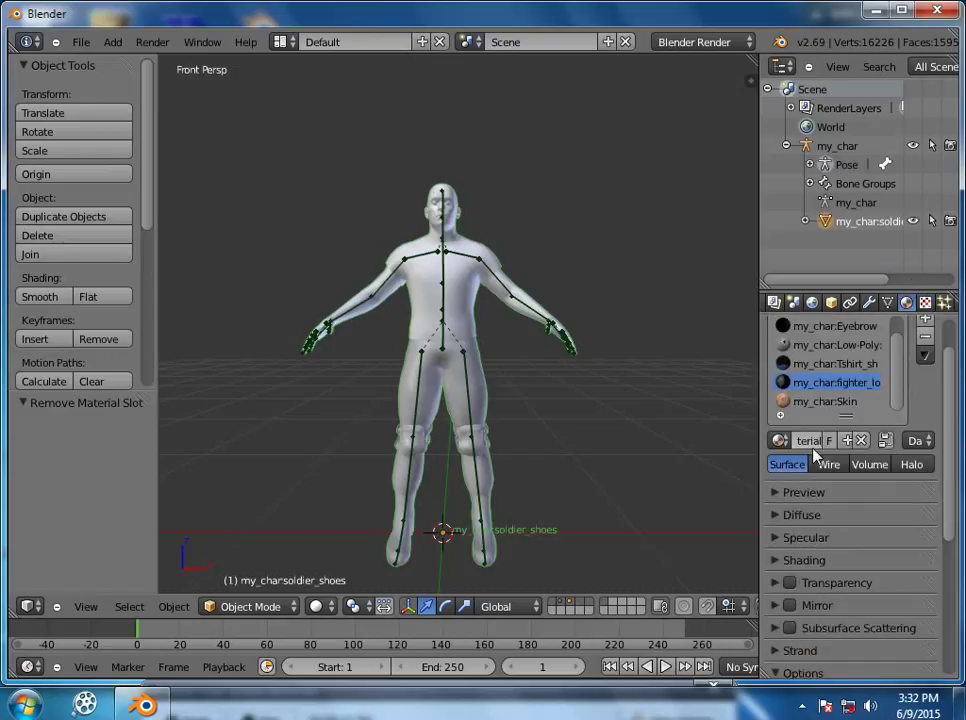
click(838, 366)
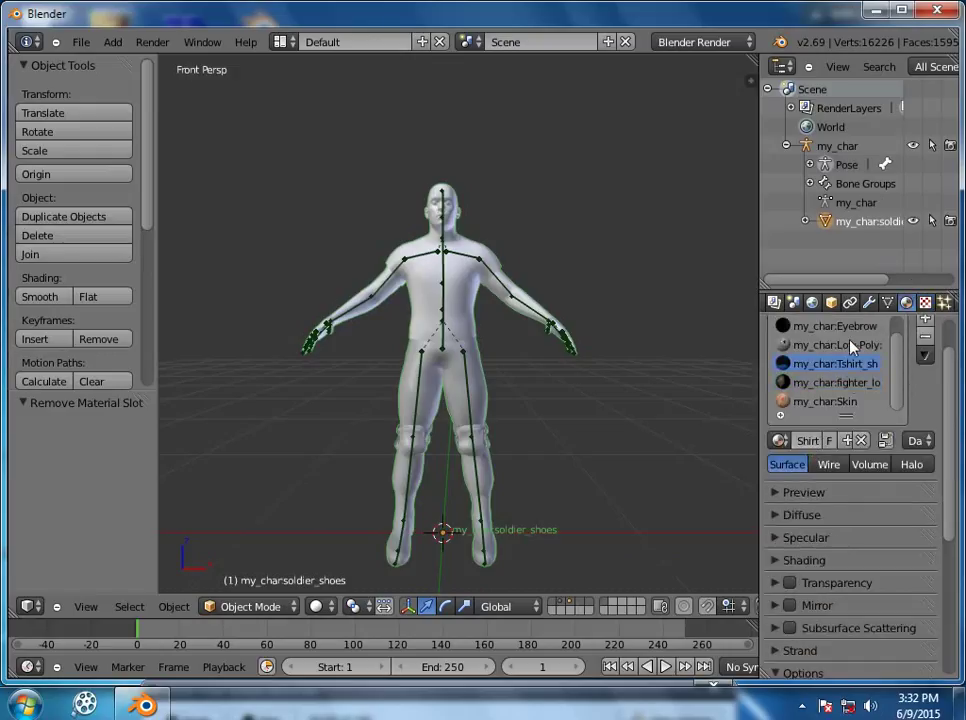
click(925, 302)
click(778, 630)
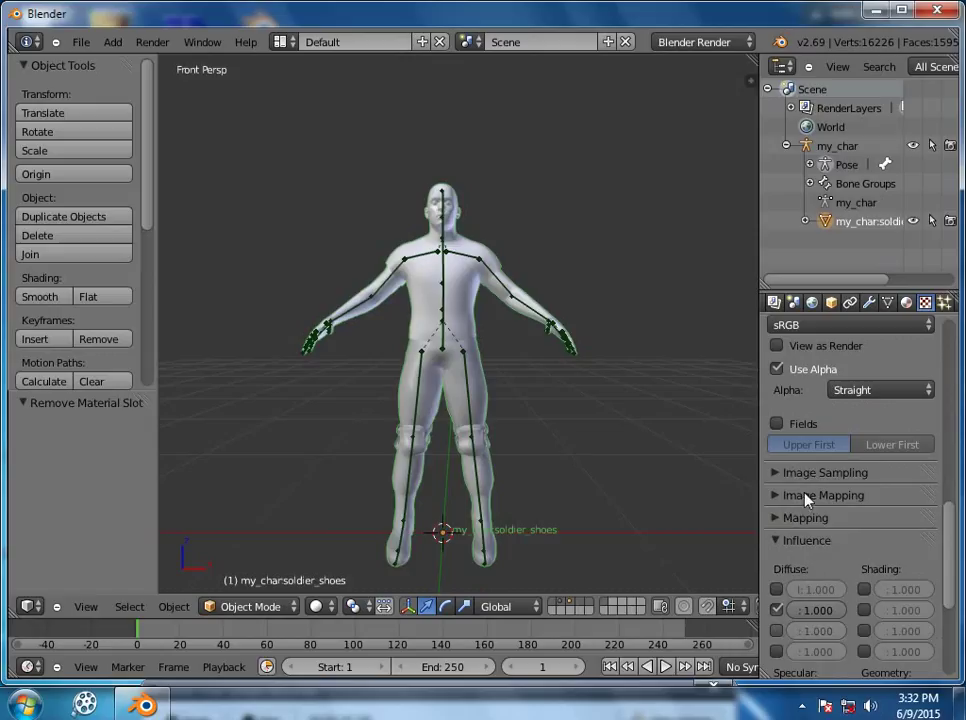
click(906, 302)
click(826, 345)
click(925, 302)
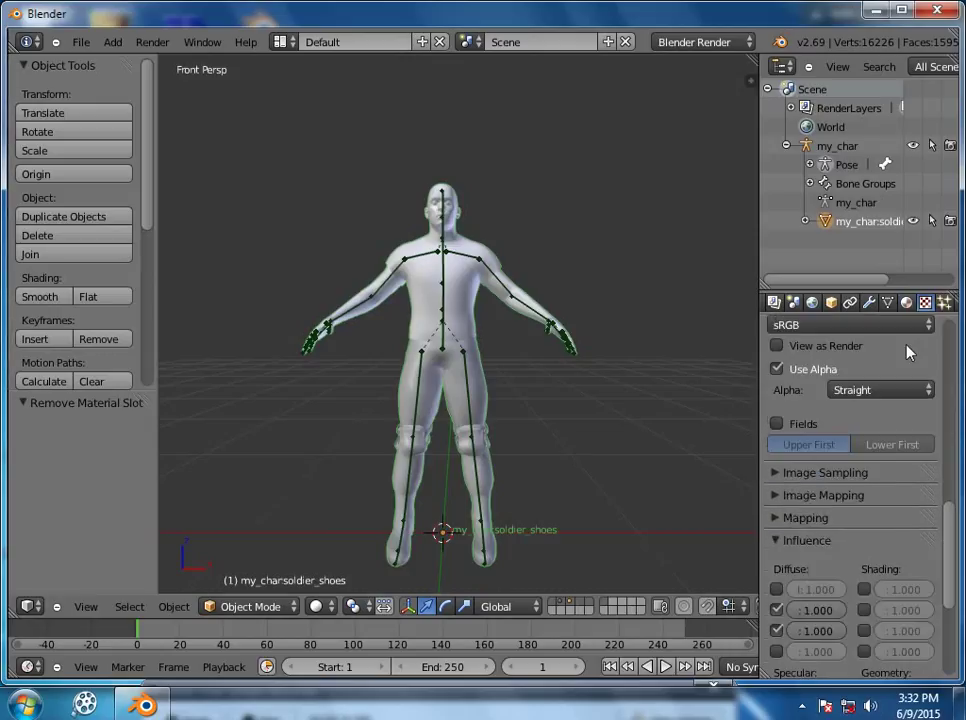
click(781, 633)
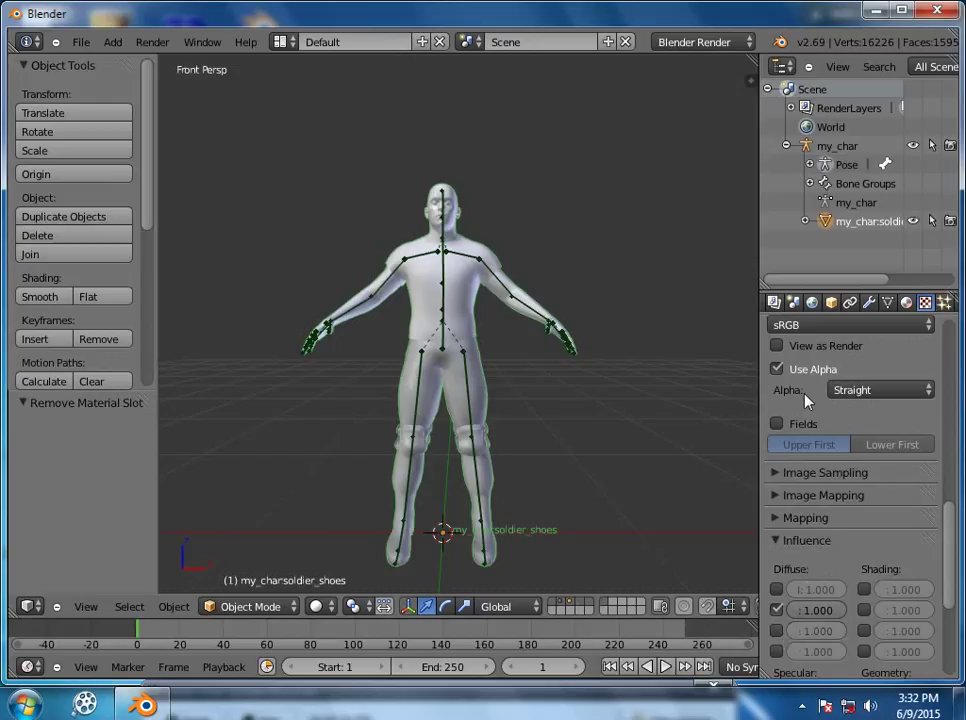
Disable the alpha influence on the Eyebrow material's texture
click(906, 302)
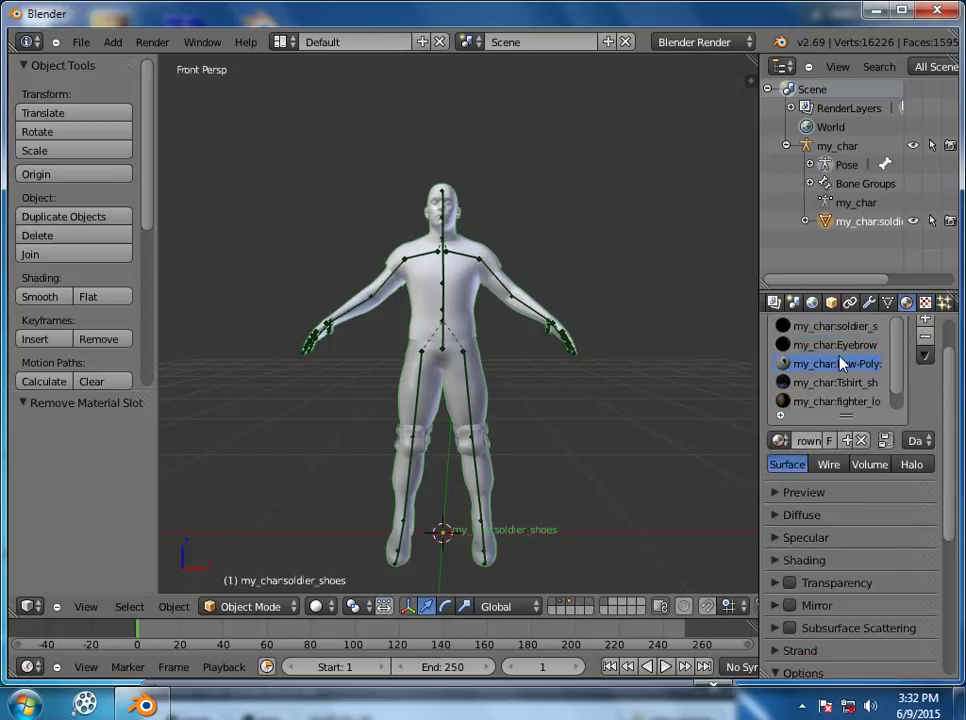
click(832, 345)
click(925, 302)
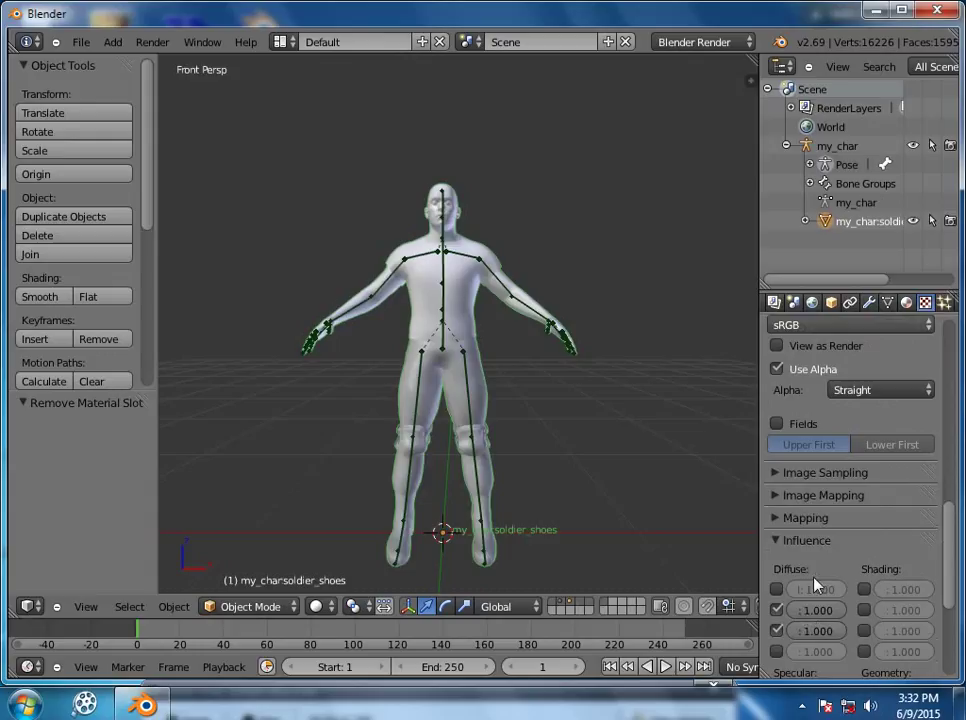
click(779, 631)
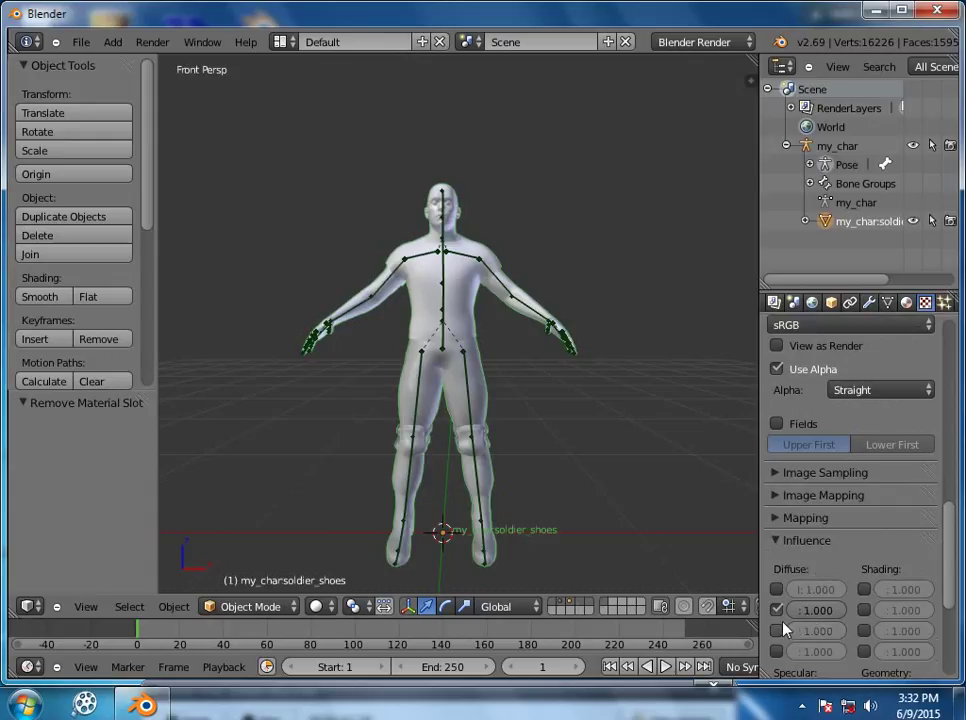
Disable the alpha influence on the soldier_shoes material's texture
click(906, 302)
click(829, 327)
click(925, 302)
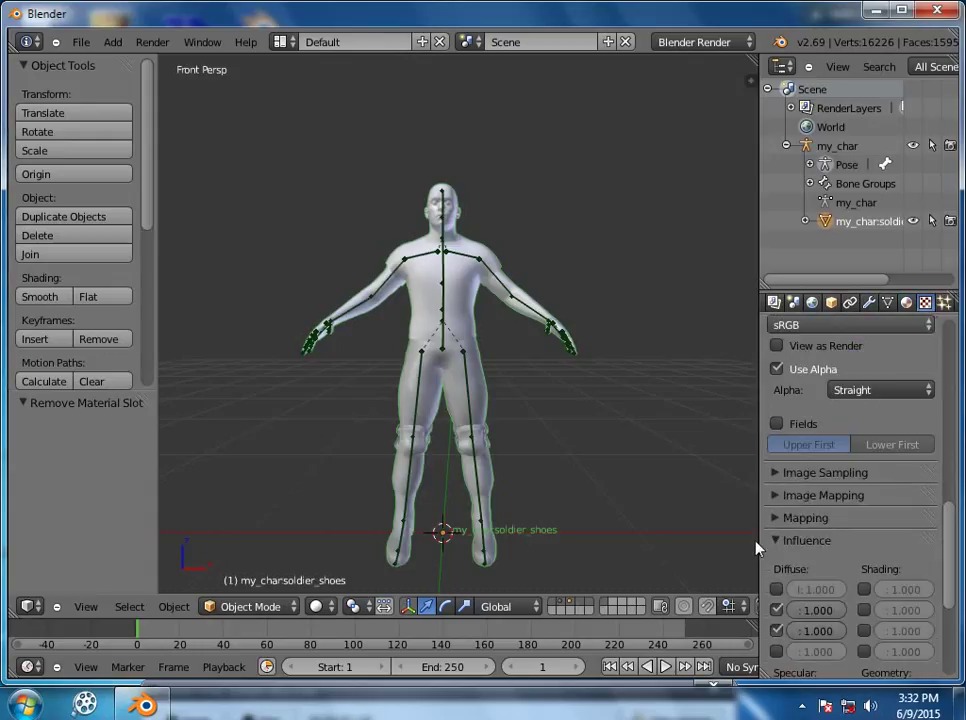
click(778, 632)
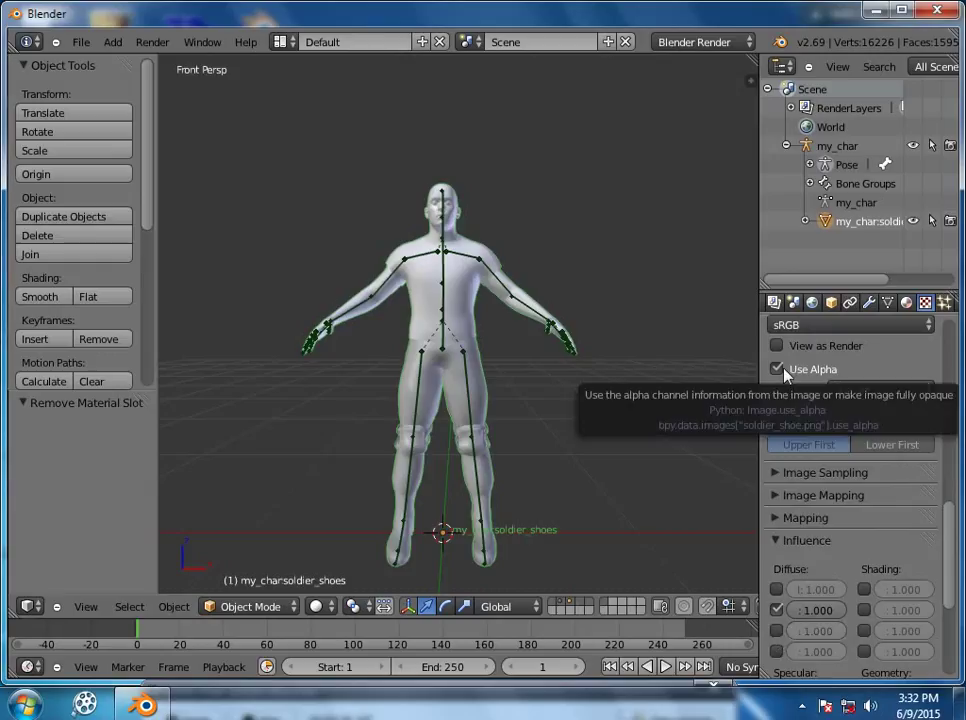
Re-enable the Use Alpha option and the alpha influence on the Eyebrow material's texture
click(906, 302)
click(830, 346)
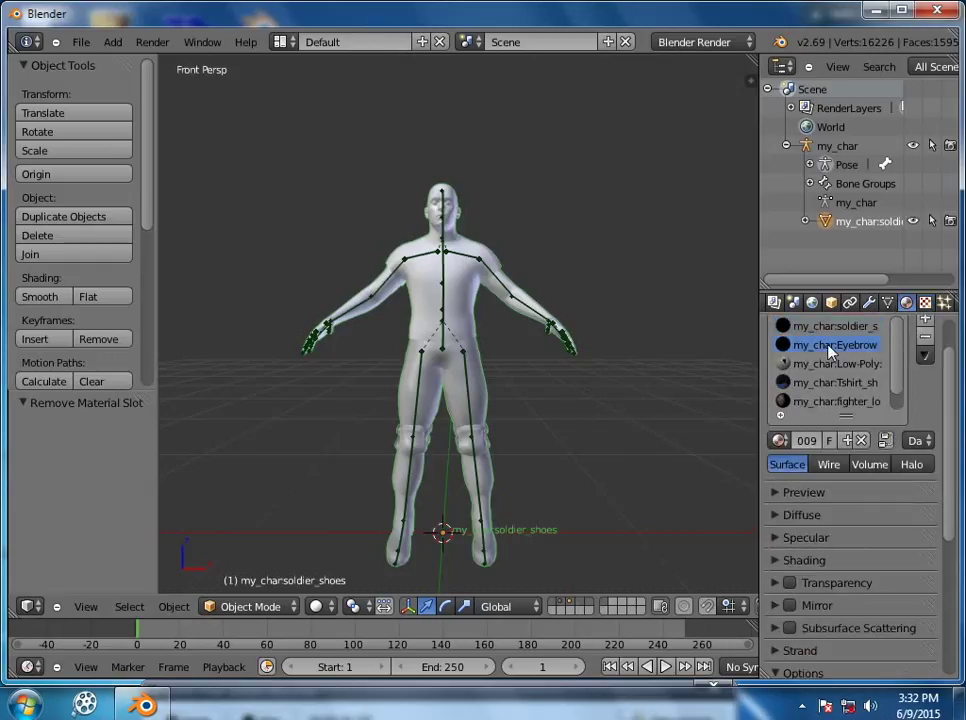
click(925, 302)
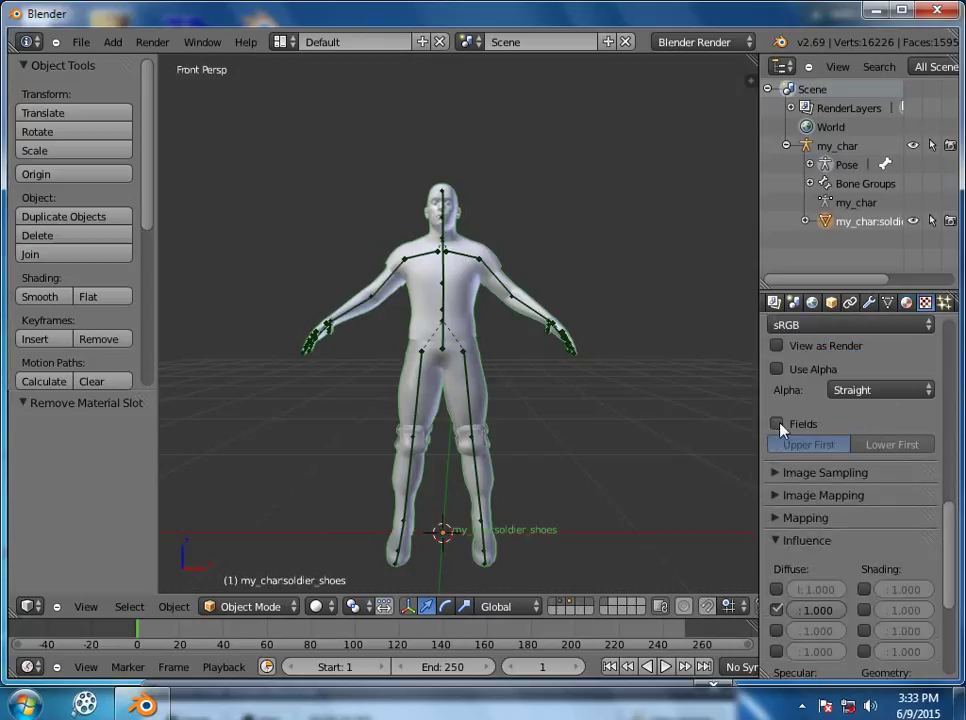
click(795, 372)
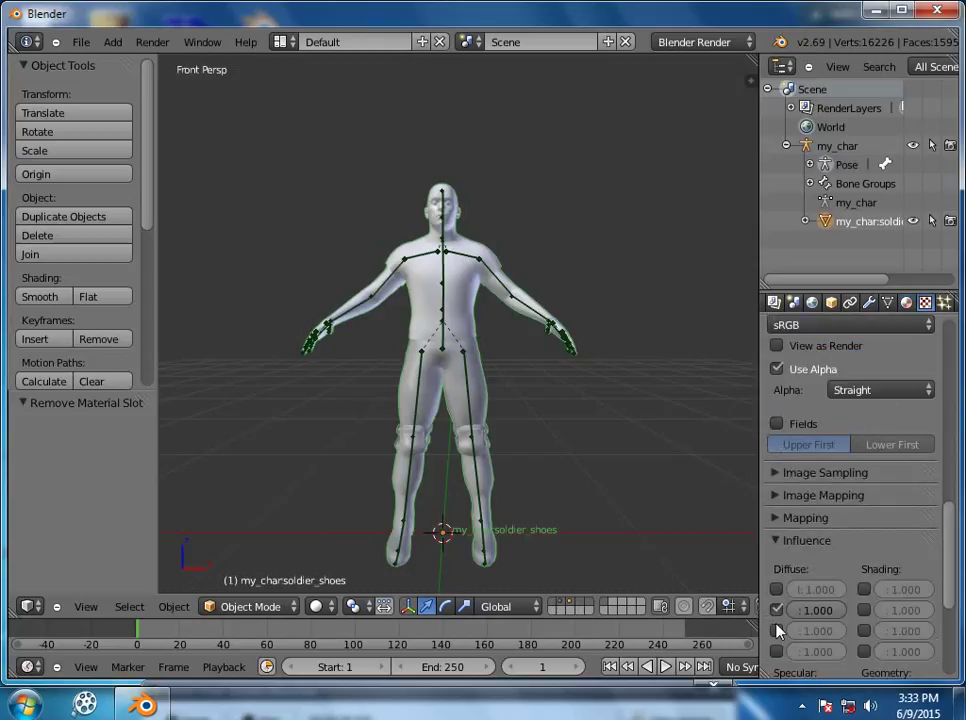
click(776, 630)
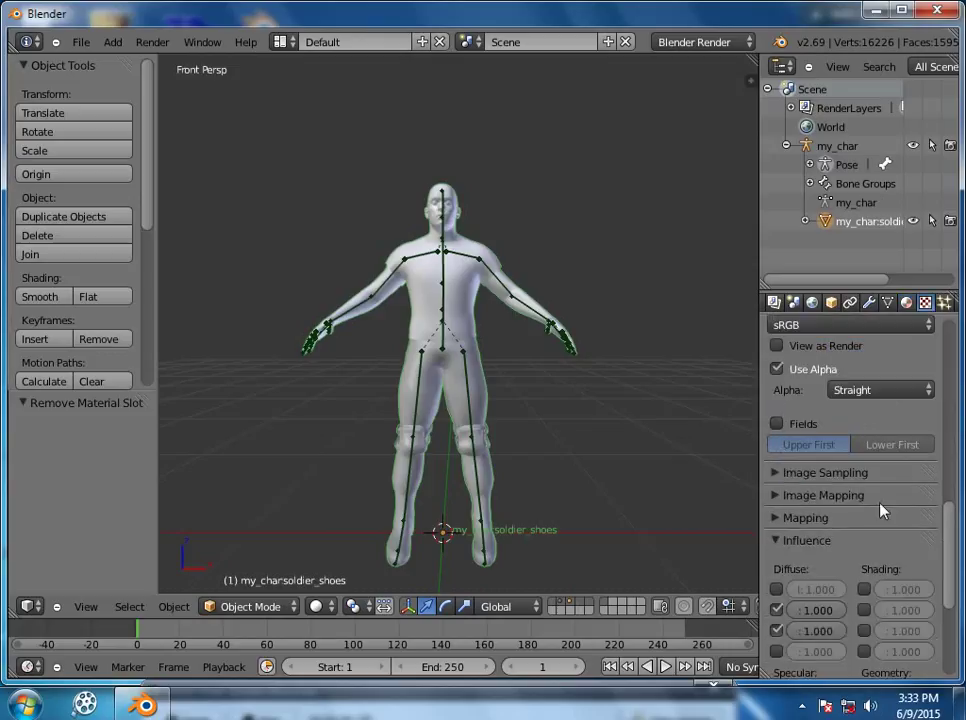
click(906, 302)
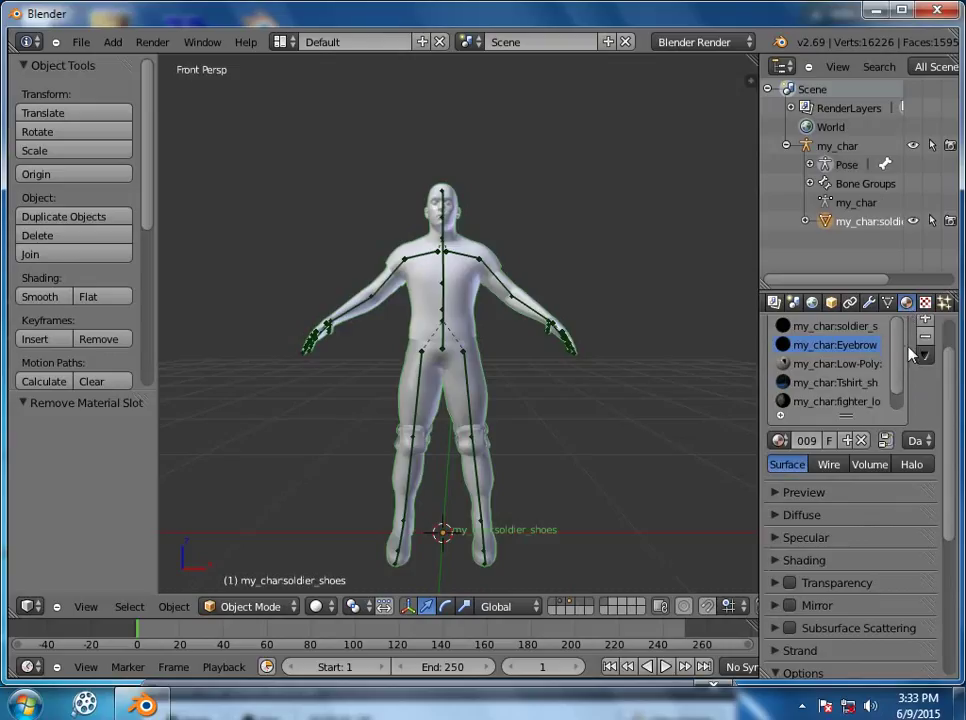
scroll(902, 396, down, 1)
scroll(902, 396, up, 1)
scroll(945, 396, up, 2)
scroll(945, 396, down, 2)
scroll(495, 371, down, 2)
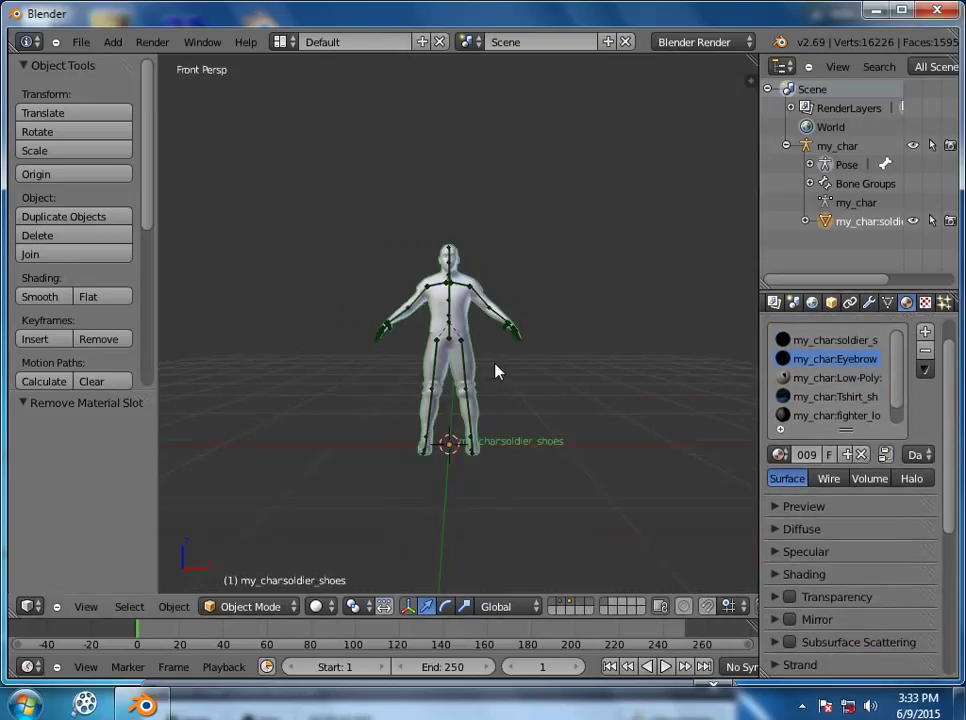
scroll(495, 371, up, 3)
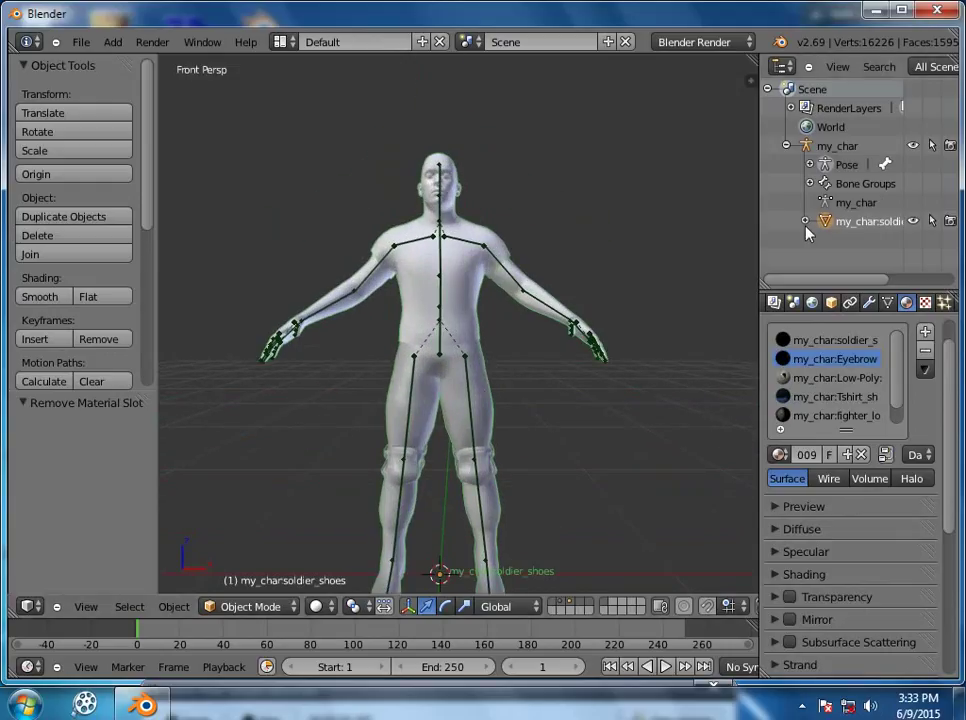
Rename the joined soldier_shoes mesh object as my_char in the Outliner
right_click(841, 222)
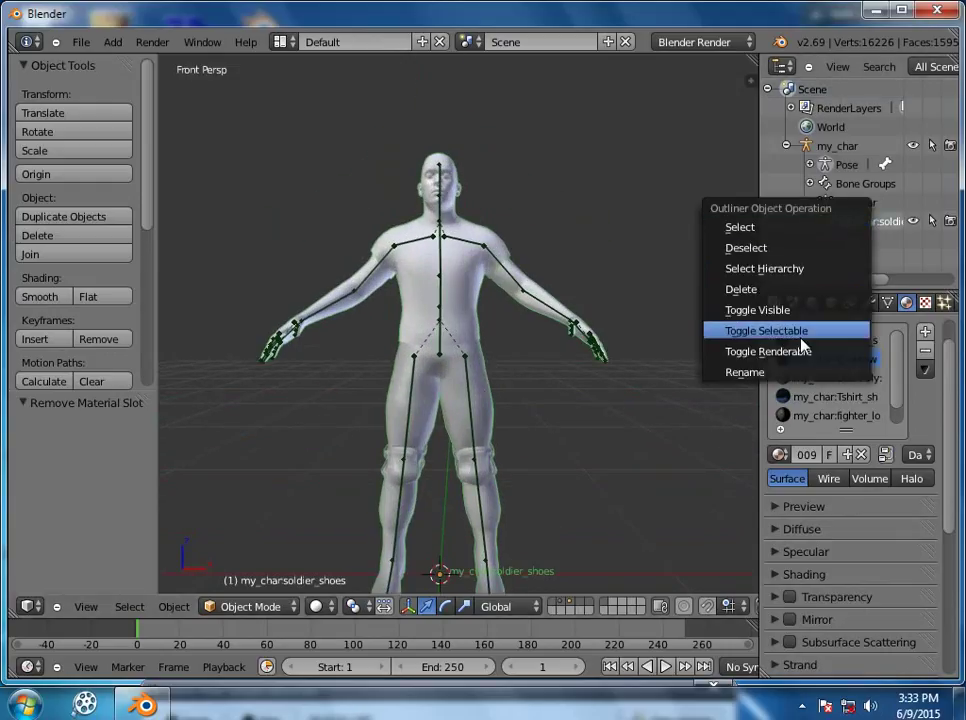
click(786, 372)
text(my)
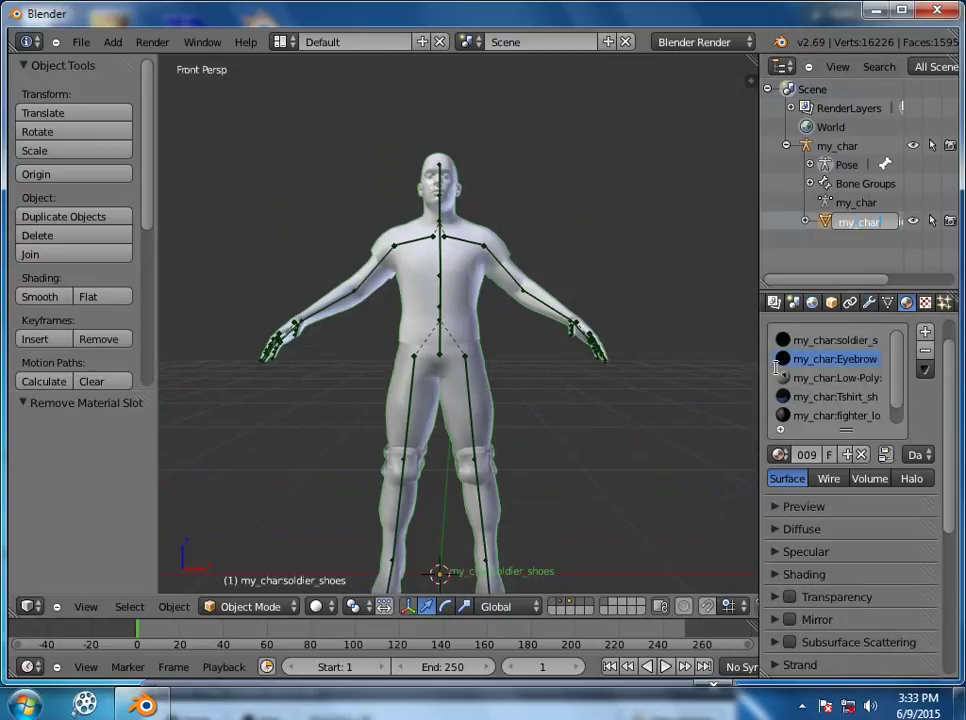
text(_char)
key(Return)
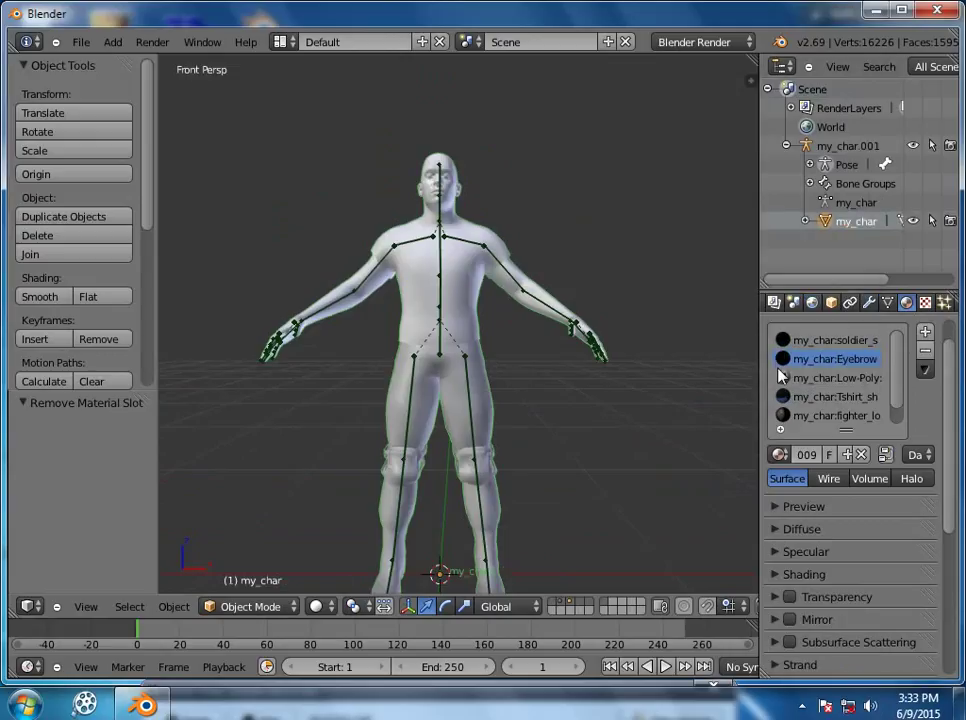
Expand the my_char mesh object in the Outliner and rename its mesh data as my_char
click(805, 222)
scroll(832, 241, down, 1)
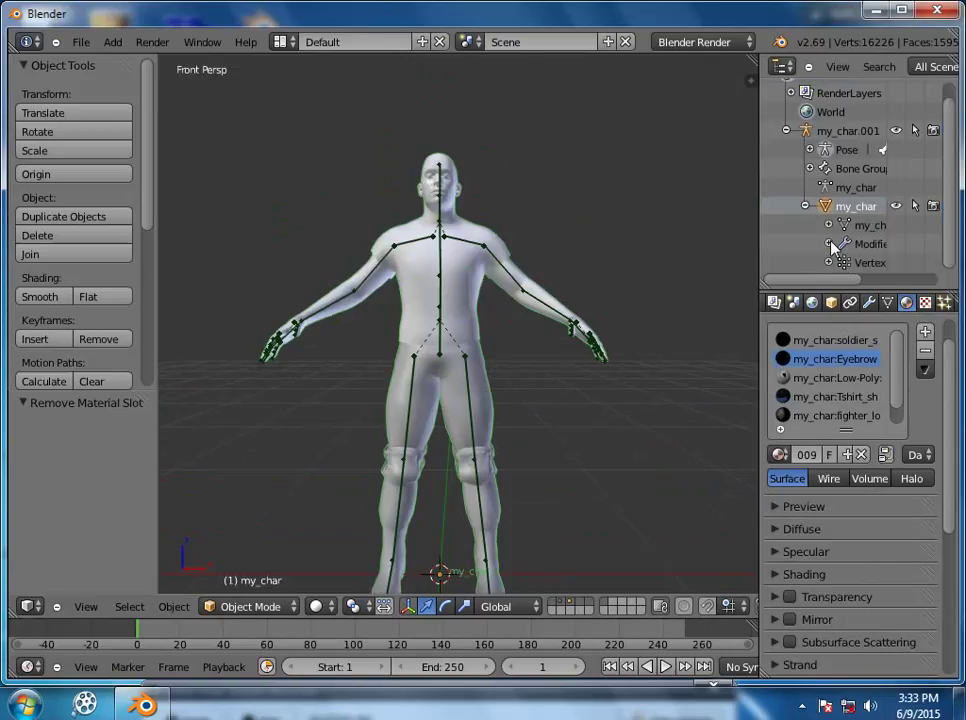
right_click(872, 228)
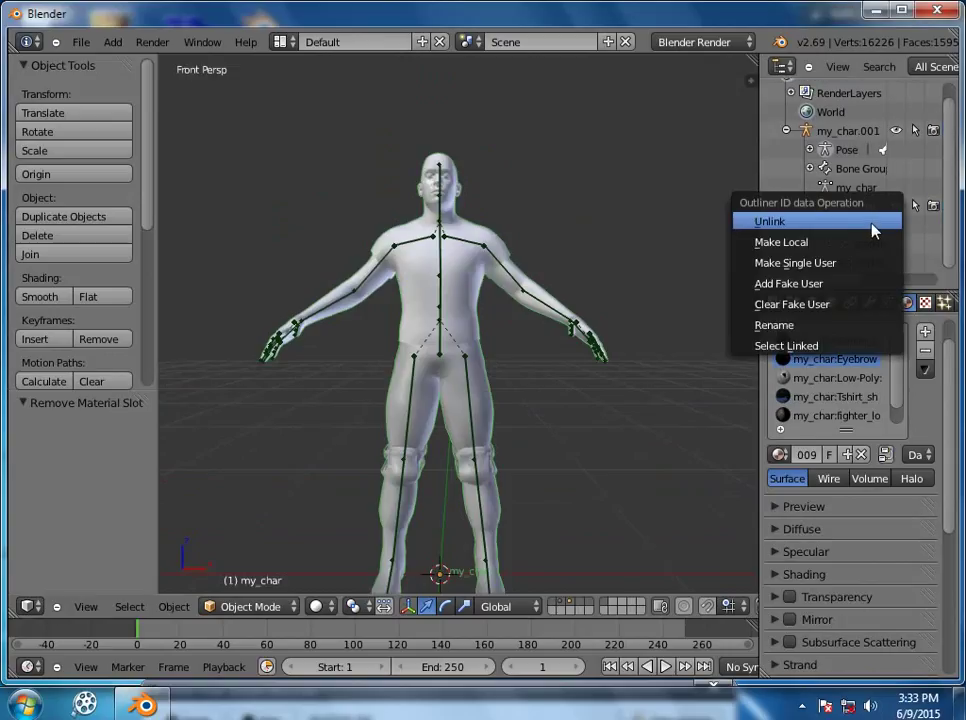
click(826, 318)
text(m)
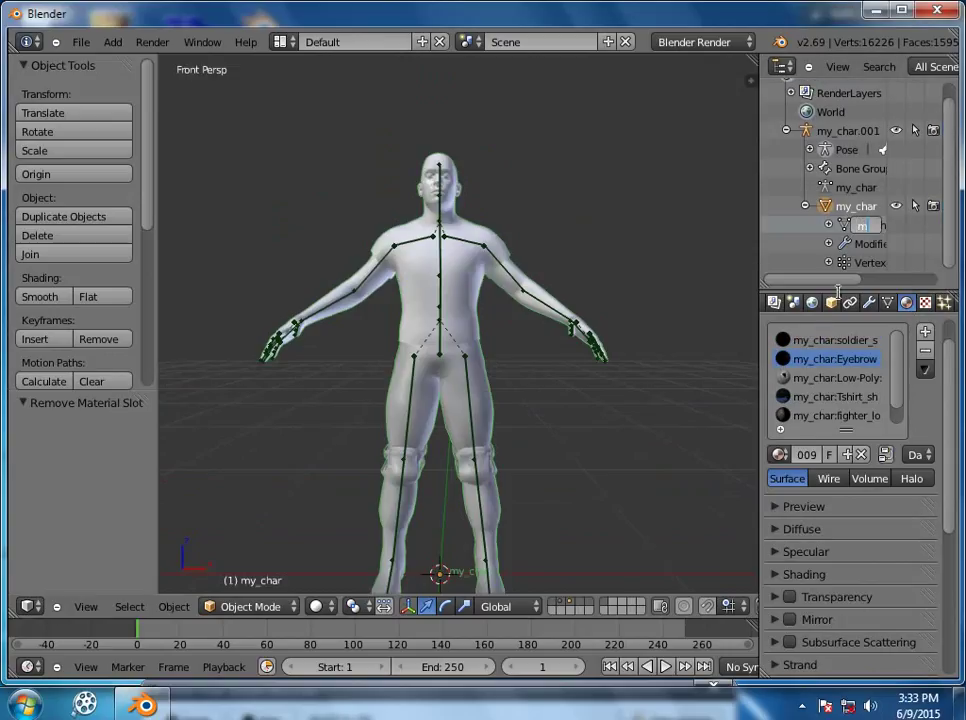
text(y_c)
key(Return)
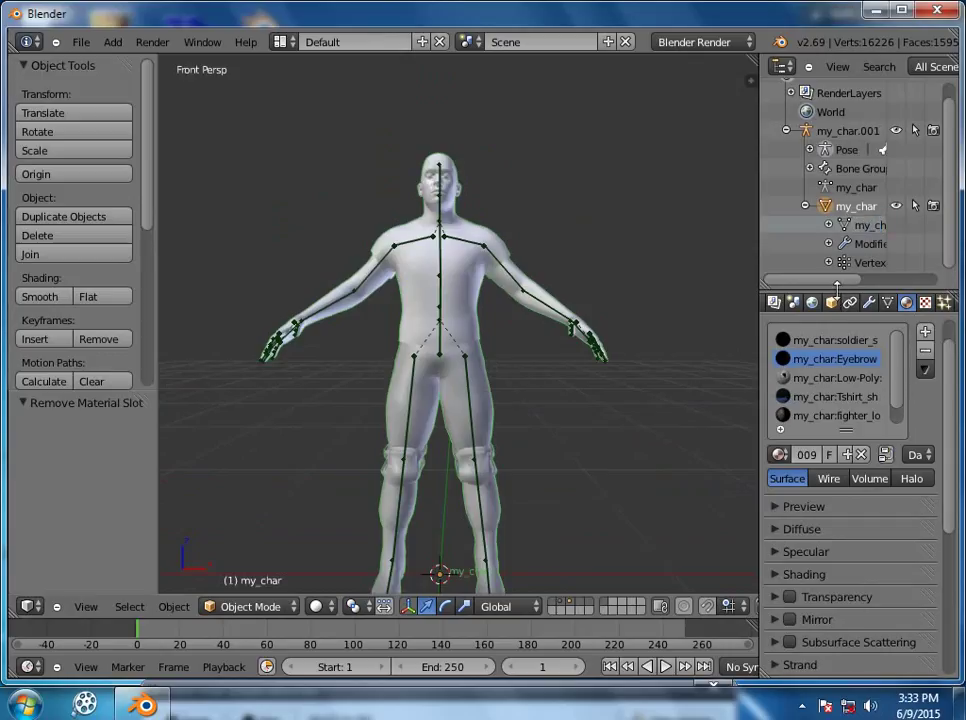
Show the mesh's object properties and expand its mesh data in the Outliner to examine the assigned materials
click(831, 302)
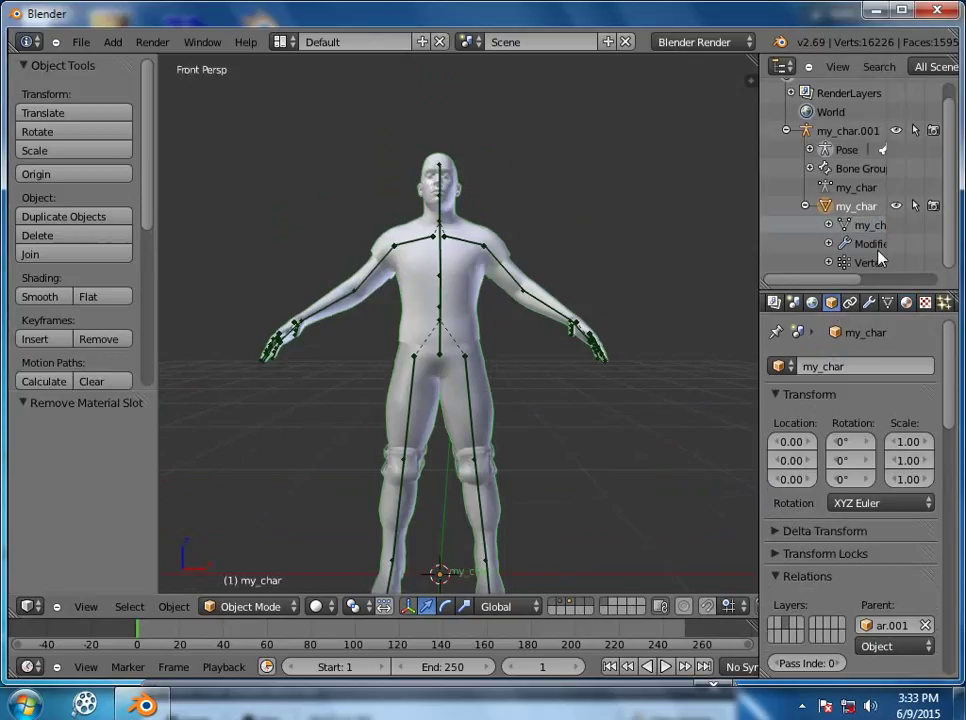
click(829, 225)
scroll(865, 250, down, 3)
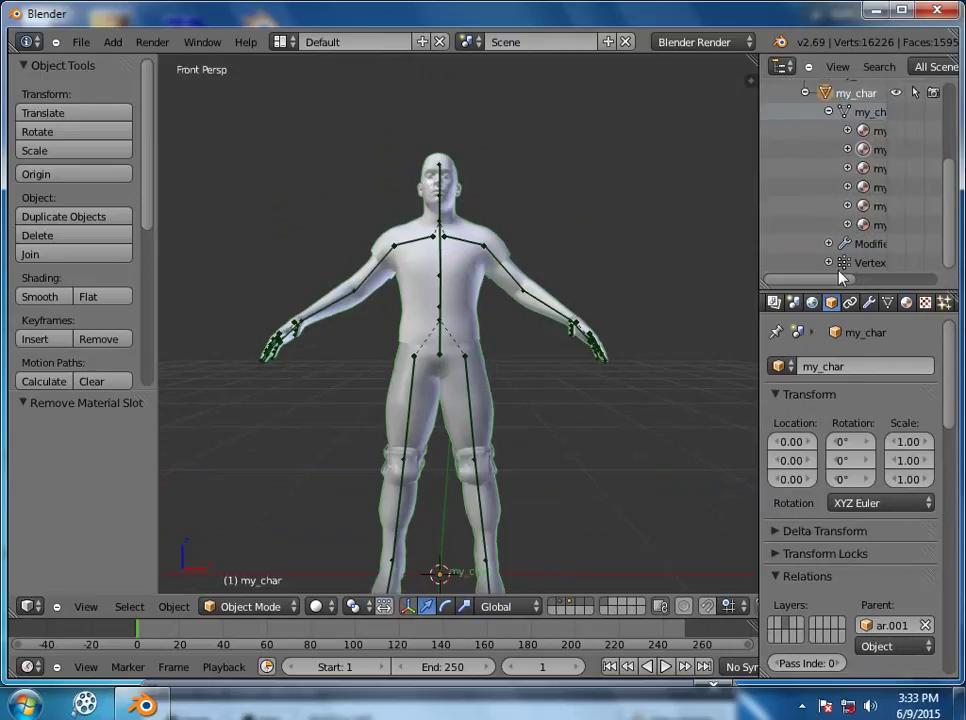
Collapse the my_char mesh entry in the Outliner and select the armature's left thigh bone
scroll(850, 262, up, 5)
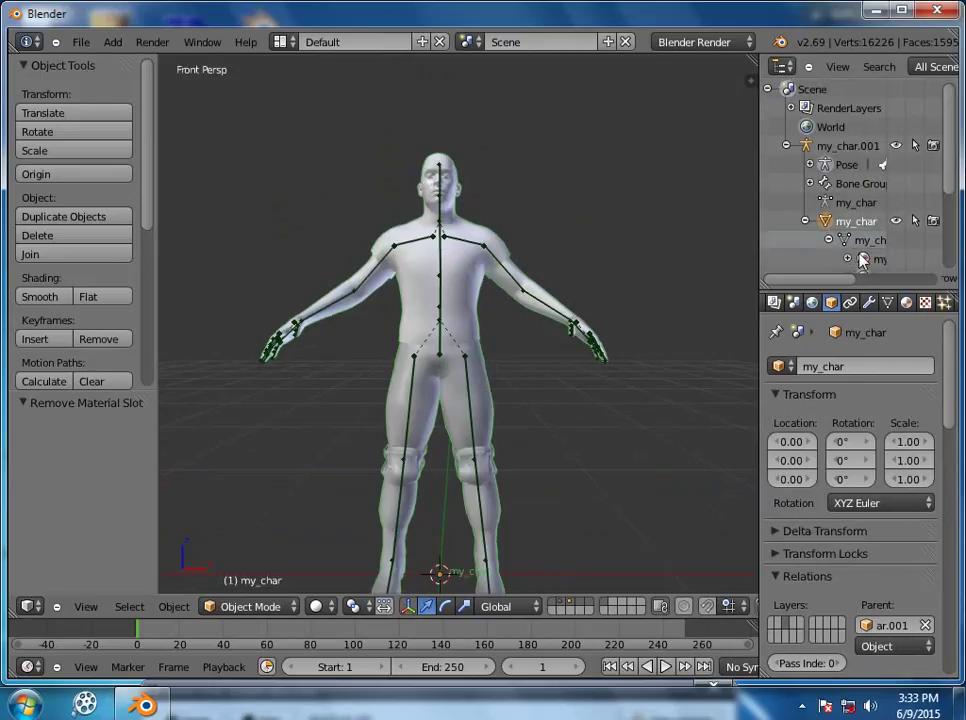
click(805, 222)
scroll(472, 265, up, 3)
scroll(474, 268, down, 2)
shift+scroll(472, 264, down, 5)
right_click(471, 274)
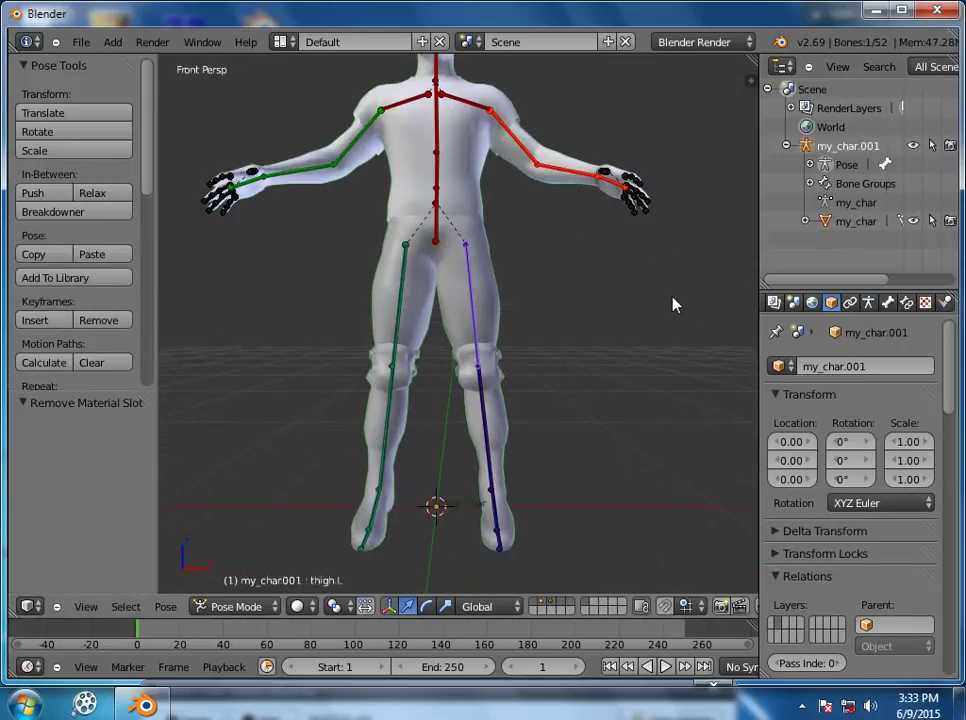
Display the armature's bones as Octahedral with the Shapes and Colors display options turned off
click(868, 302)
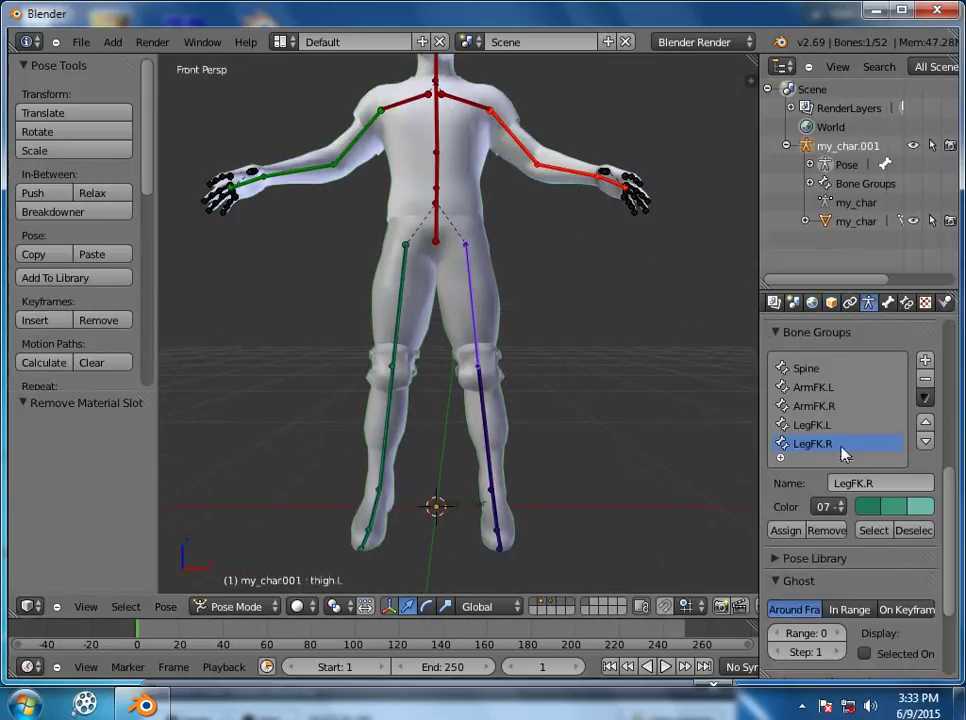
scroll(842, 440, down, 3)
scroll(842, 477, up, 10)
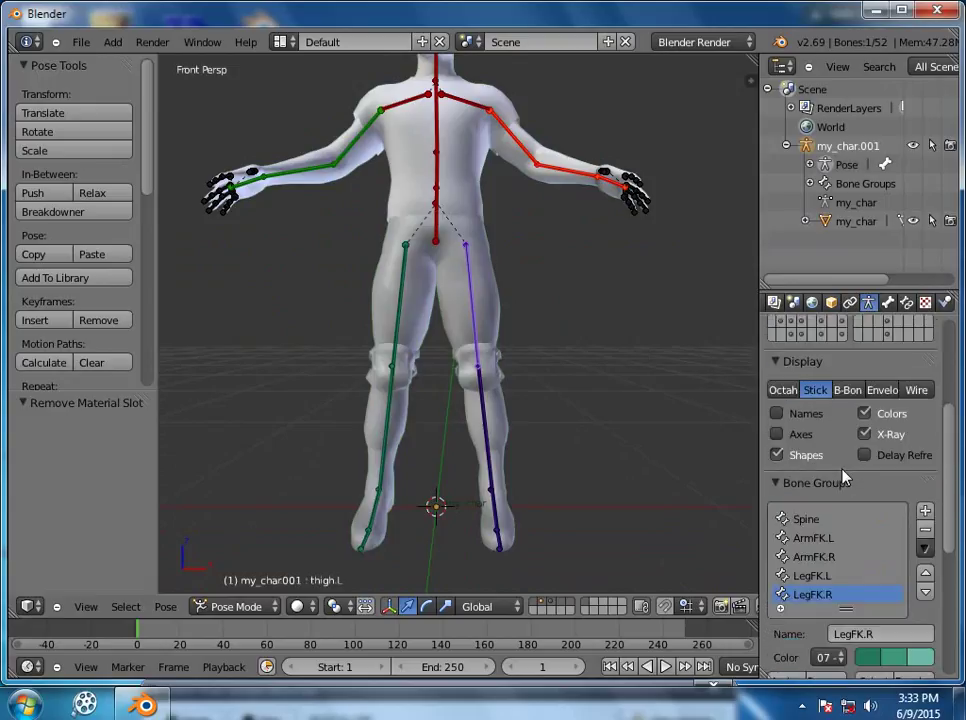
scroll(842, 477, down, 4)
click(790, 455)
click(785, 390)
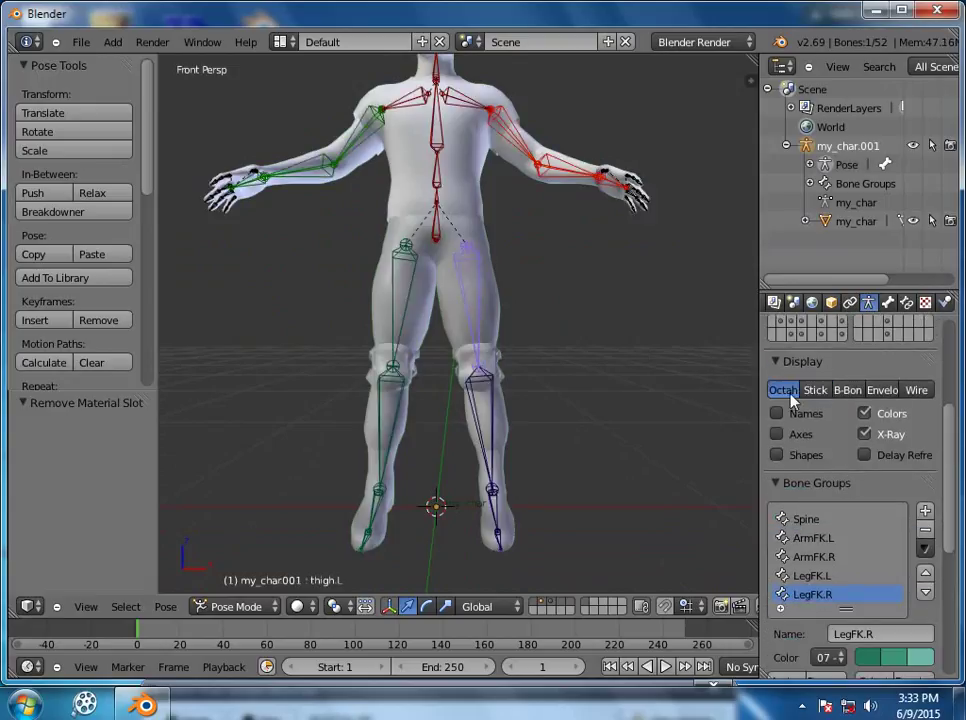
click(866, 414)
scroll(781, 463, down, 5)
scroll(787, 463, up, 8)
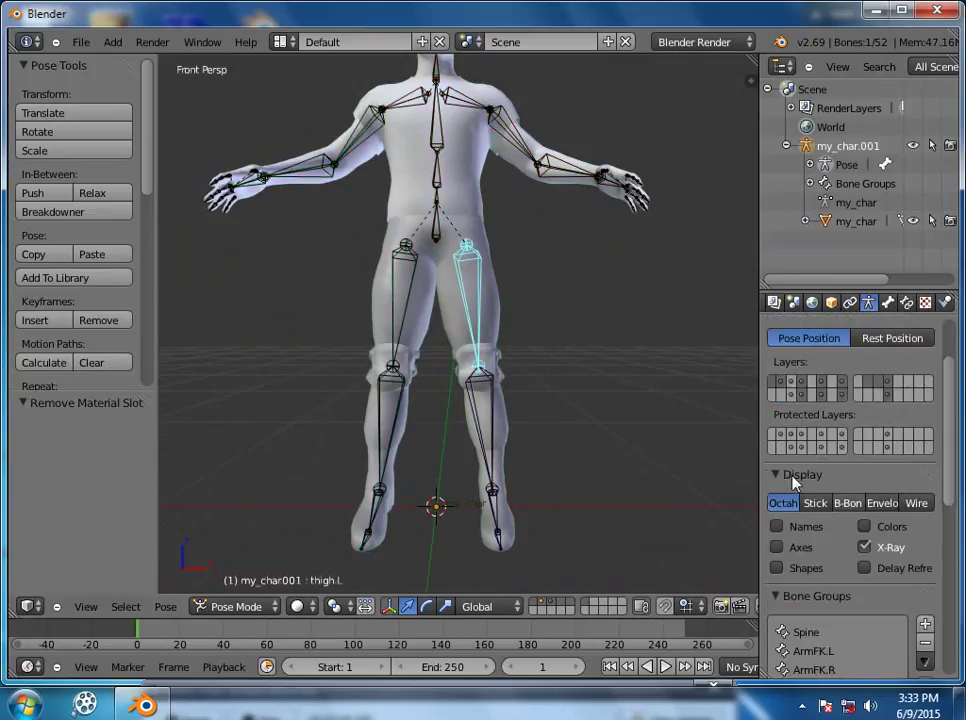
In the armature's Edit Mode, duplicate the hips bone downward along Z and snap the copy to the 3D cursor
click(240, 606)
click(232, 569)
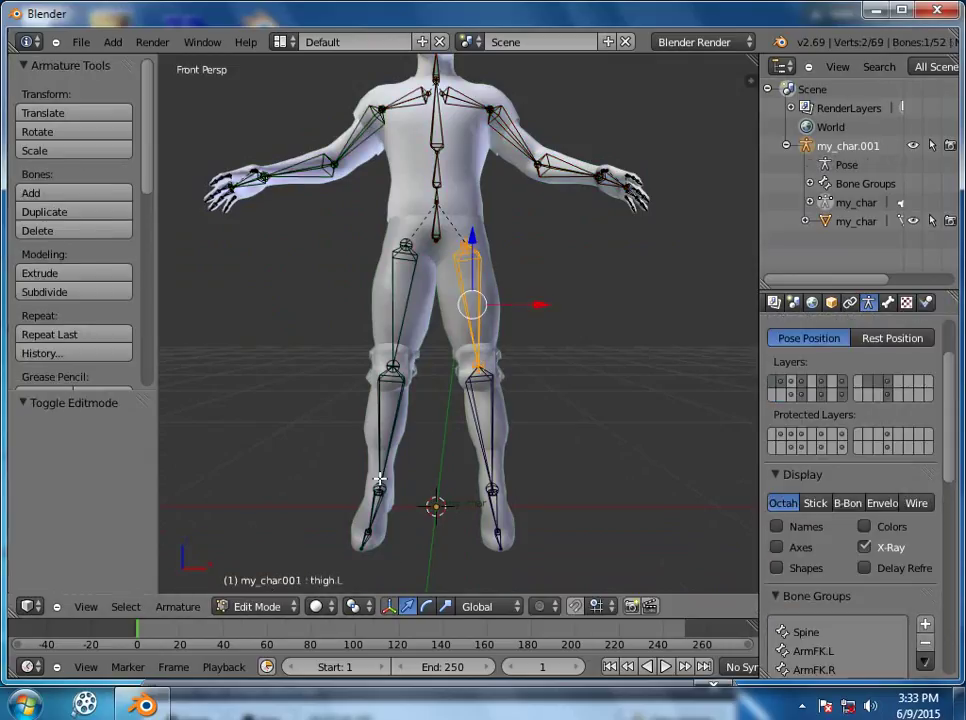
right_click(438, 224)
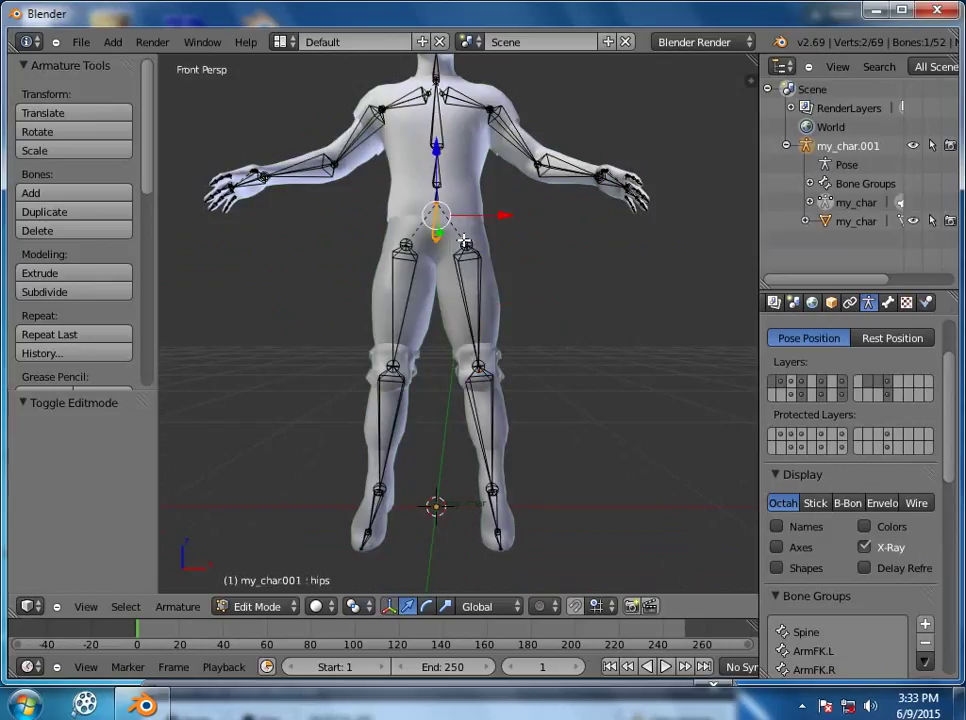
key(shift+d)
key(z)
click(454, 428)
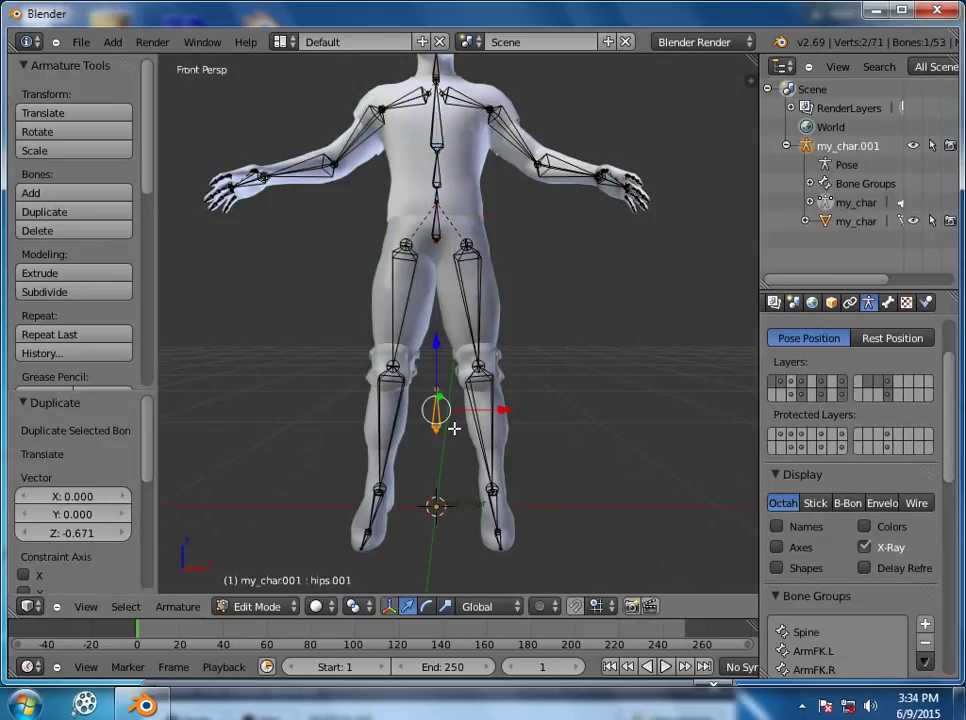
key(shift+s)
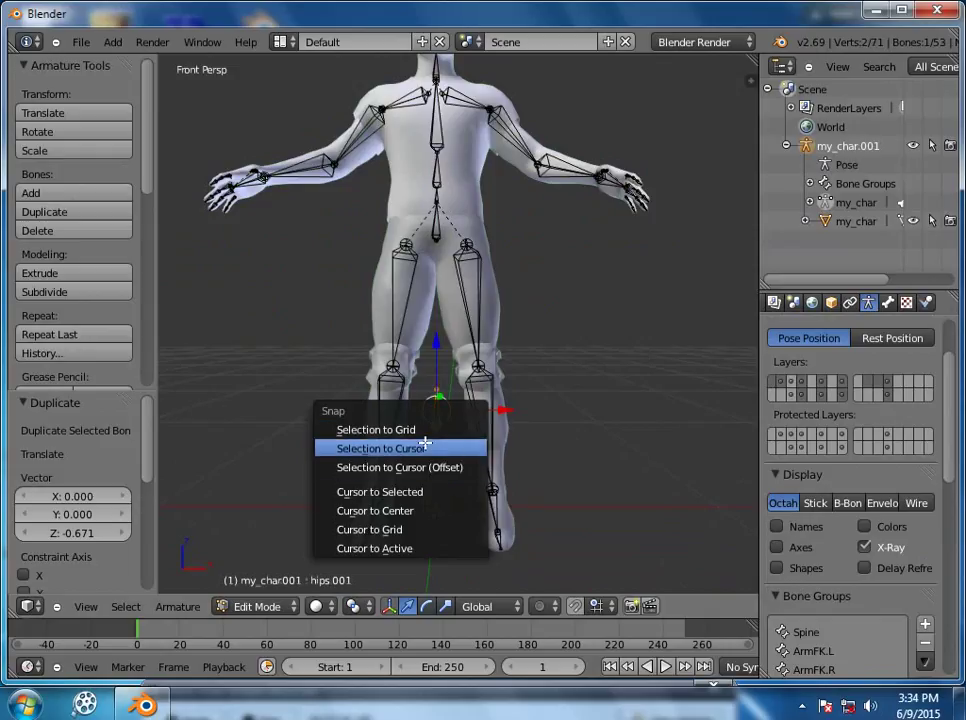
click(425, 443)
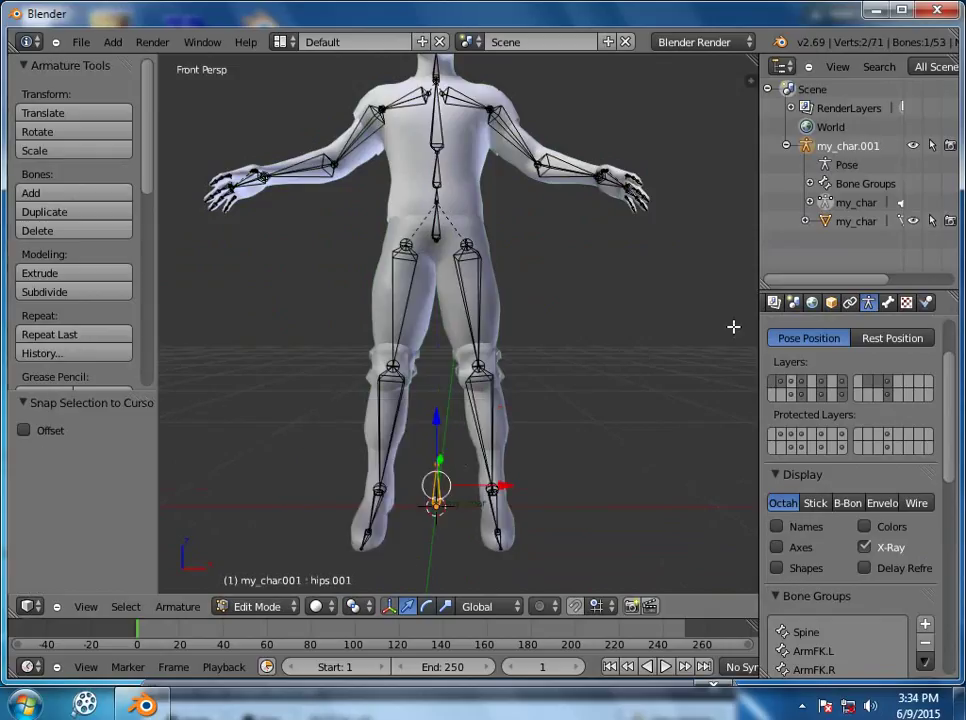
Set the duplicated bone's tail X and Y to 0 and raise the tail about 0.11 along Z
key(n)
scroll(722, 275, up, 5)
click(676, 233)
text(0)
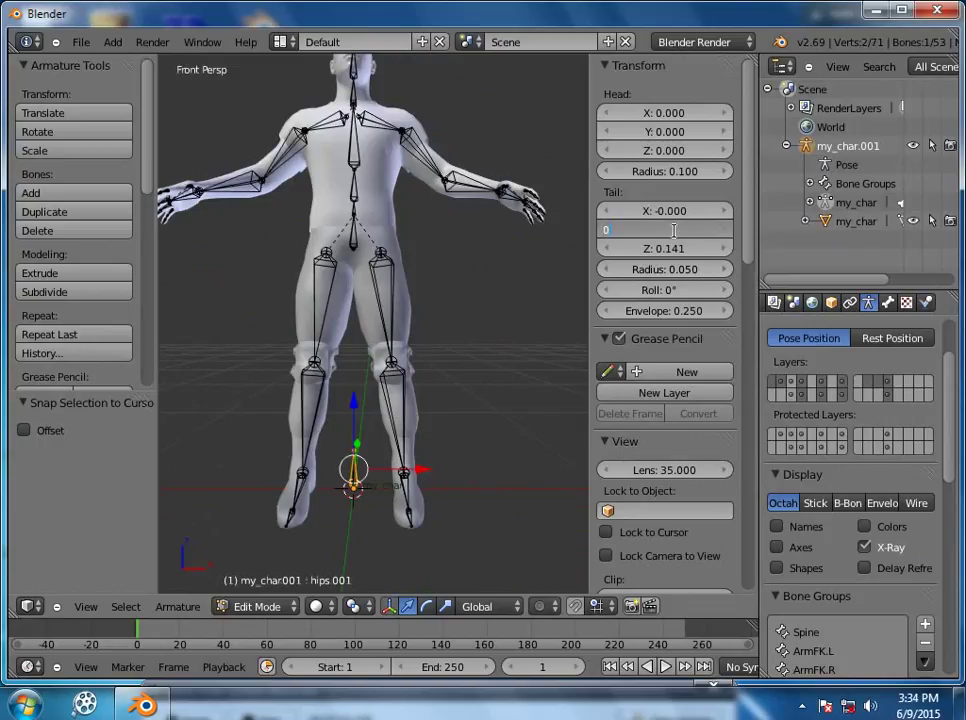
key(Return)
click(670, 211)
text(0)
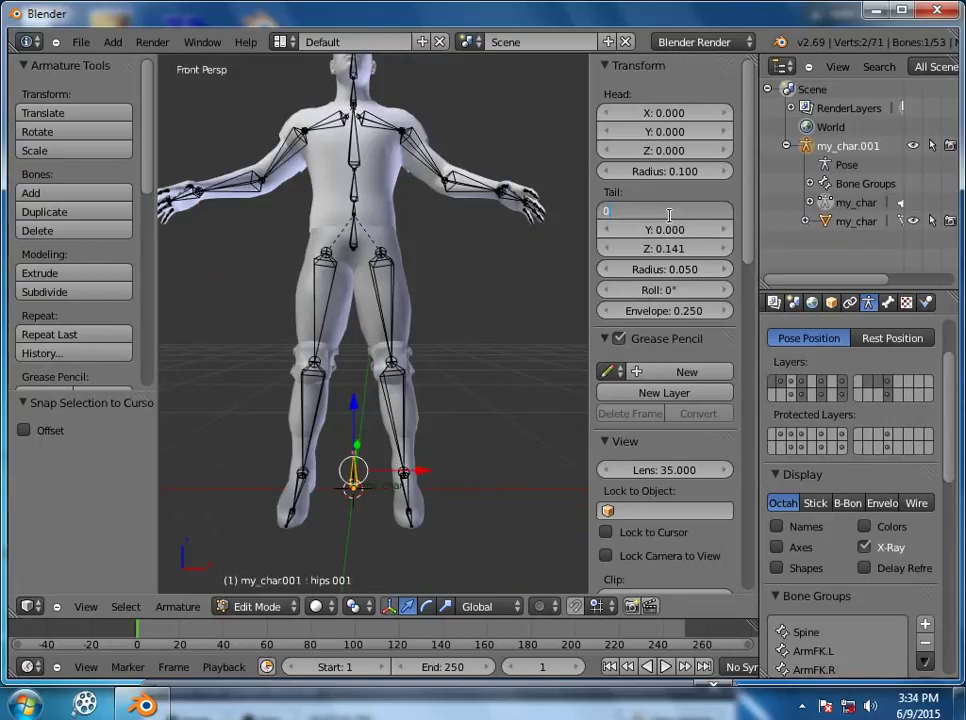
key(Return)
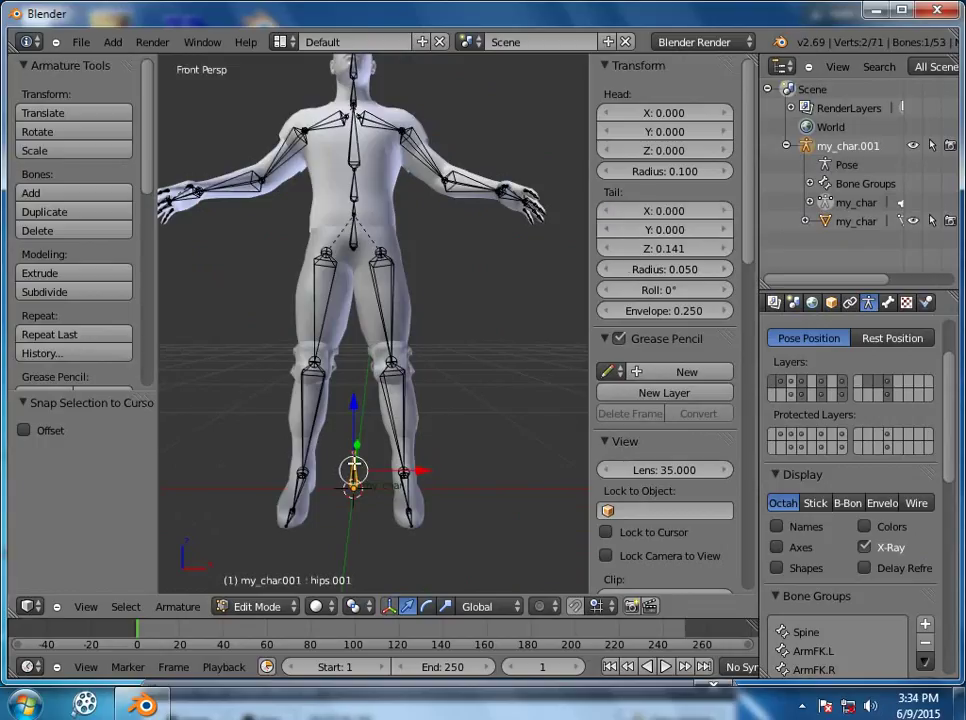
click(358, 451)
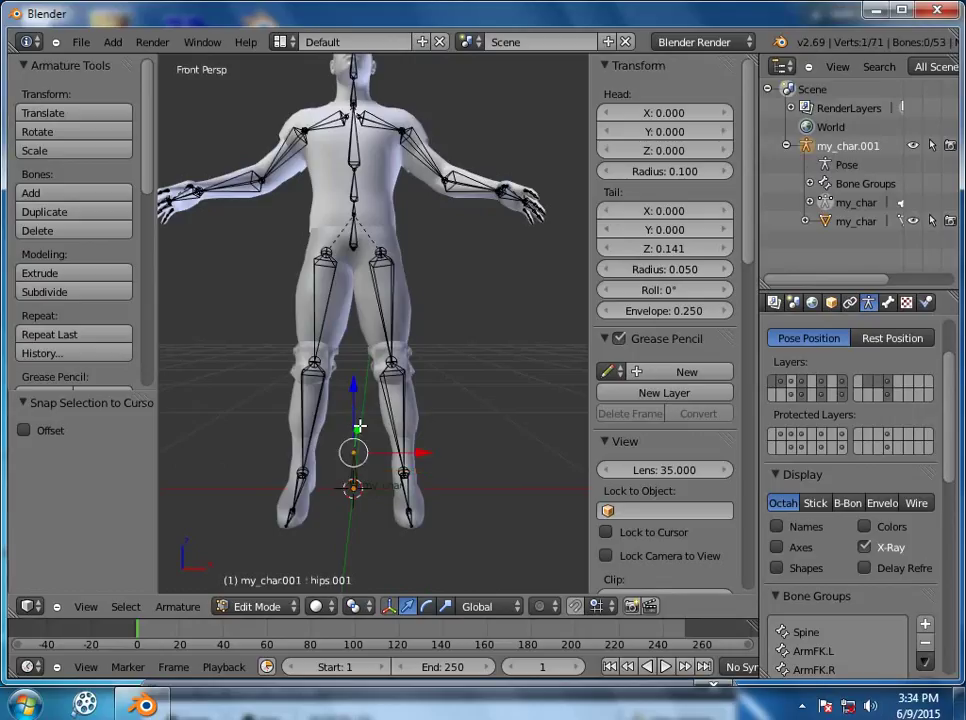
drag(354, 397, 355, 366)
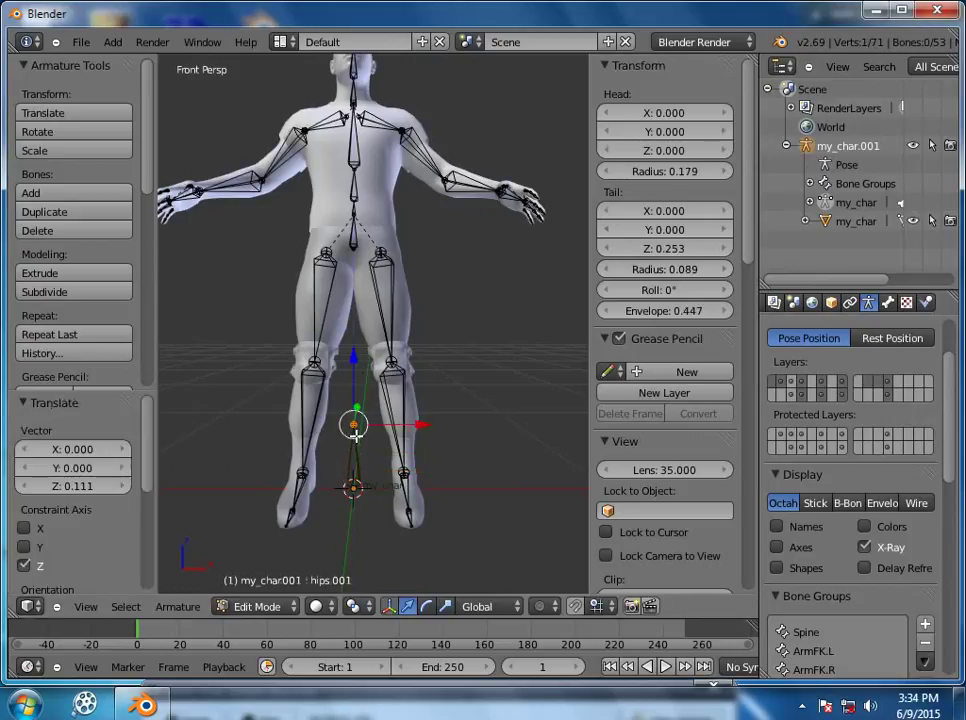
Rename the duplicated bone at the origin as root_bone
scroll(680, 420, down, 5)
scroll(680, 420, down, 8)
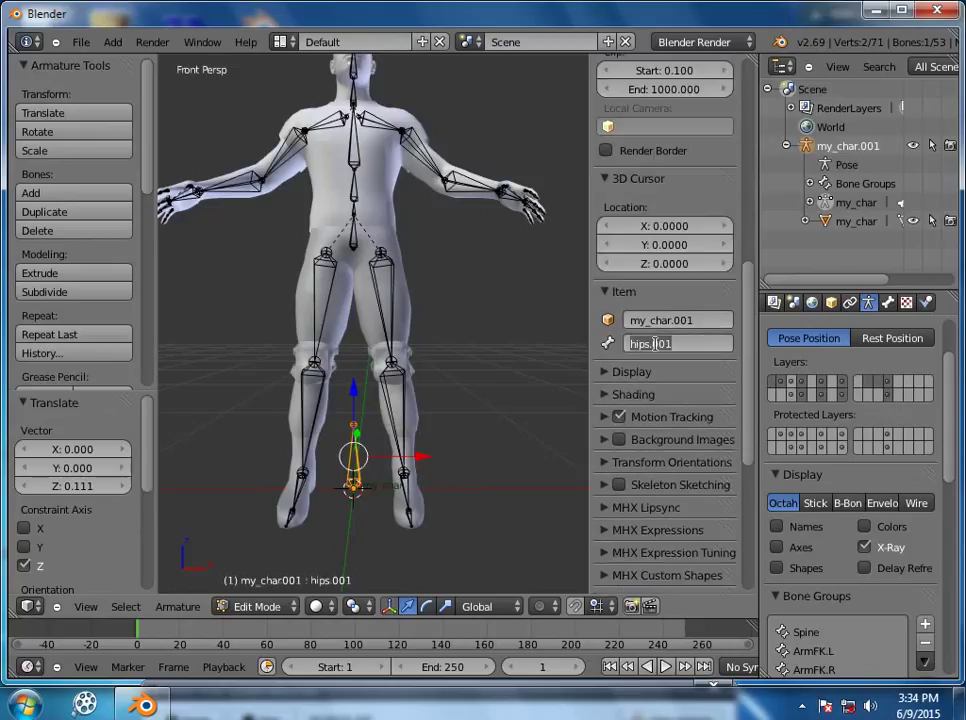
text(root_bone)
key(Return)
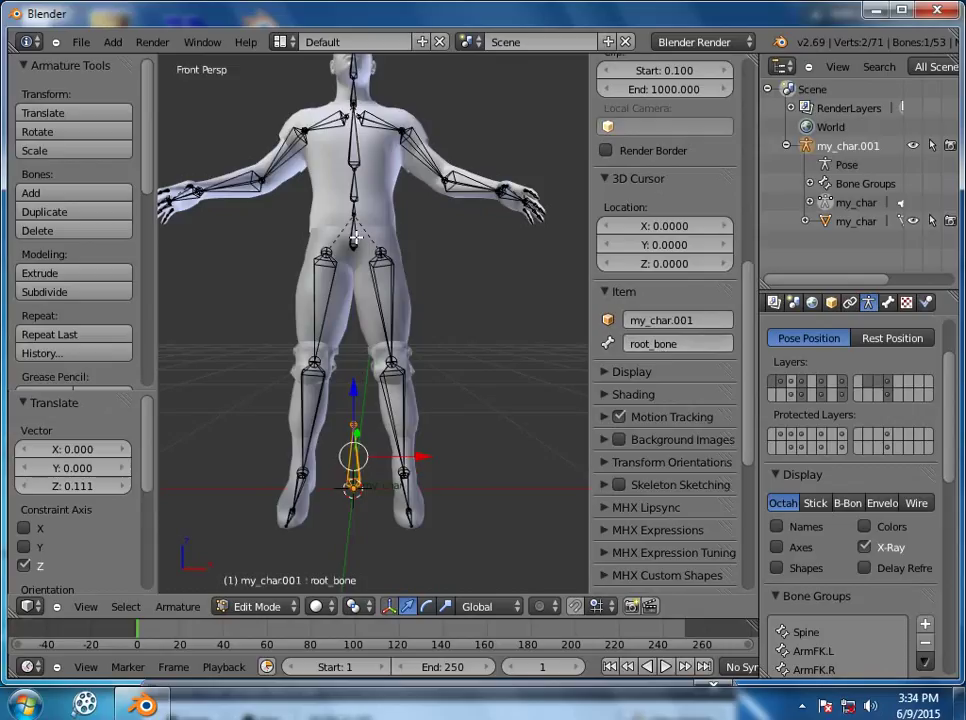
Set root_bone as the parent of the hips bone and return to Object Mode
right_click(355, 234)
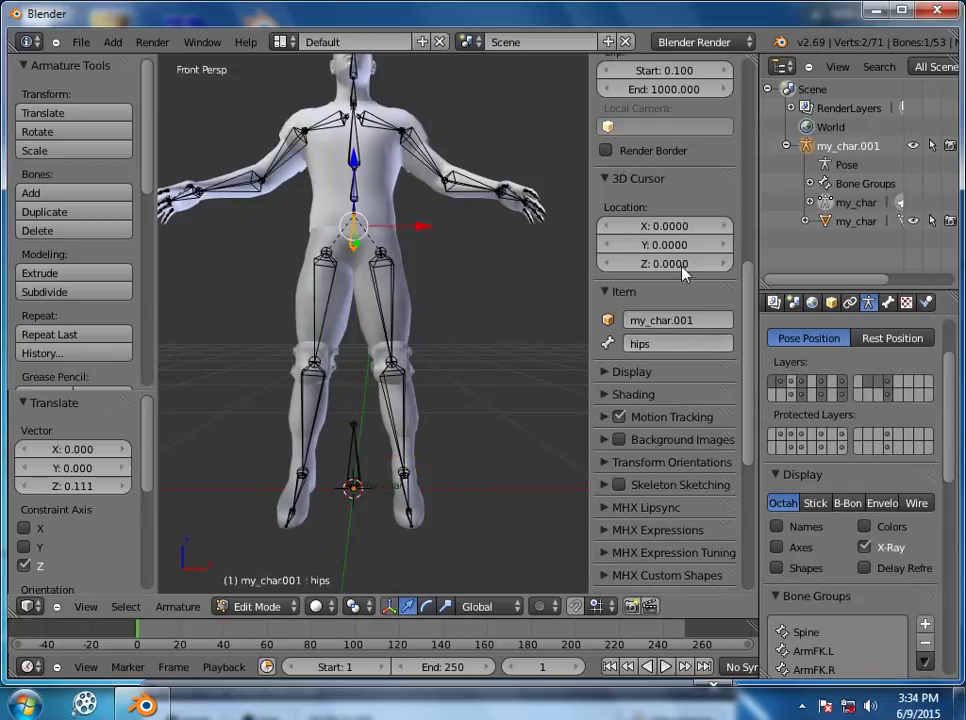
click(886, 302)
click(883, 535)
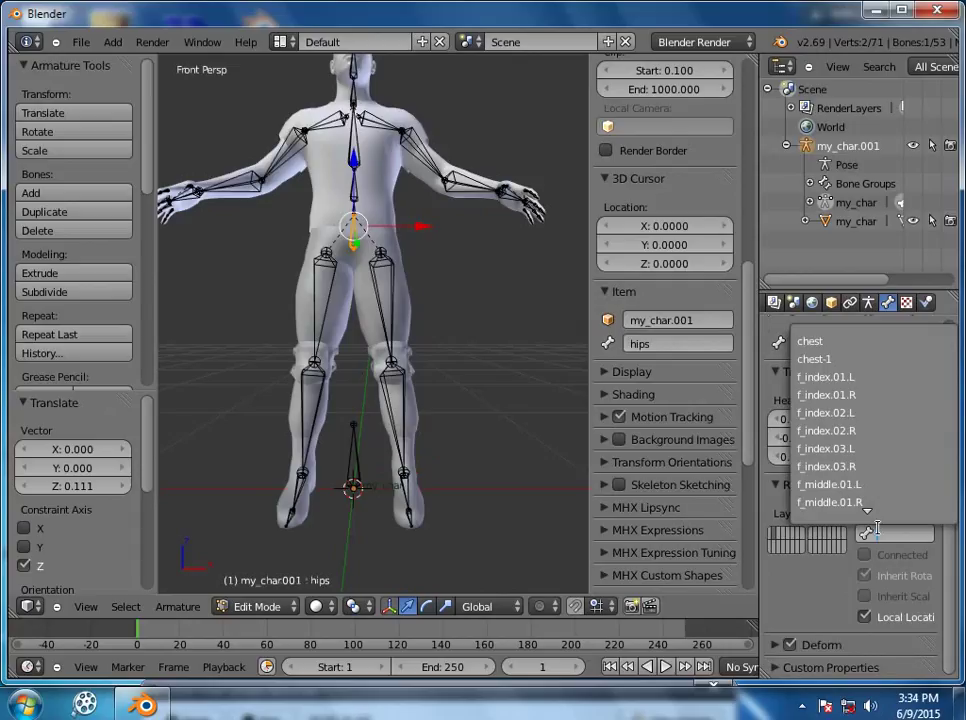
text(roo)
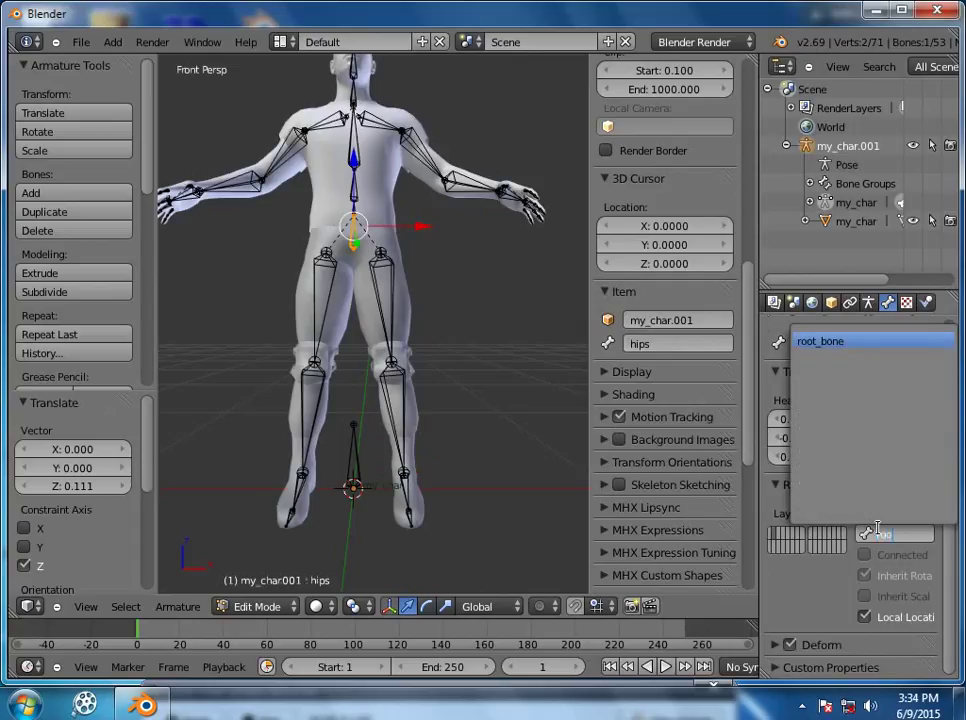
key(Return)
scroll(457, 286, up, 4)
scroll(457, 286, down, 5)
key(Tab)
Hide the 3D view's properties sidebar and tool shelf to give the whole rigged character more room
shift+scroll(458, 288, down, 2)
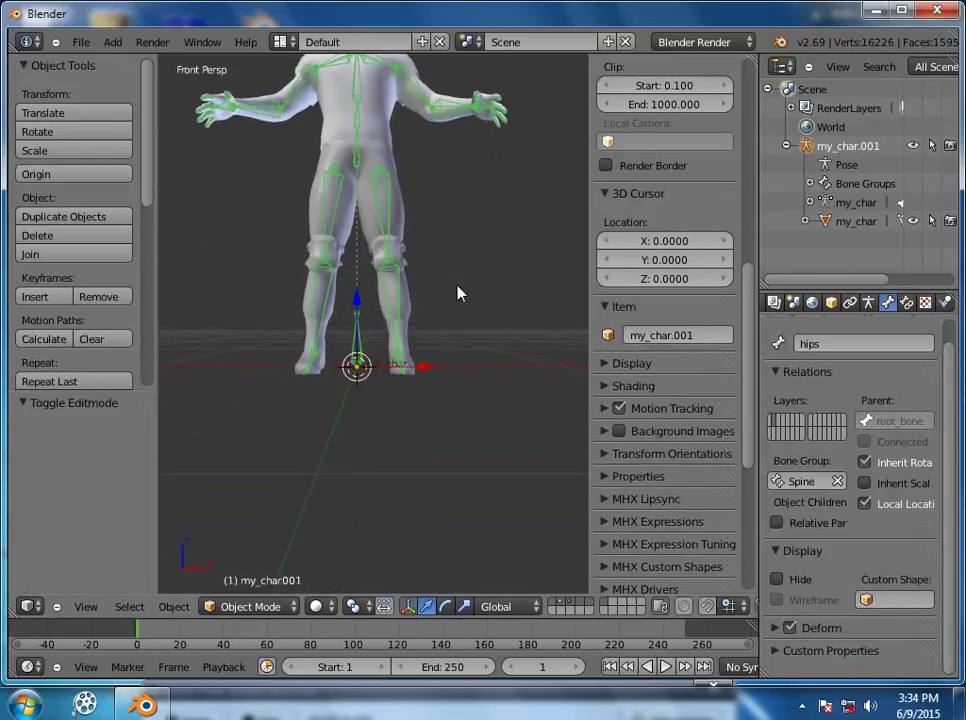
shift+scroll(457, 286, up, 8)
scroll(457, 286, up, 4)
scroll(458, 286, down, 3)
shift+scroll(458, 286, down, 5)
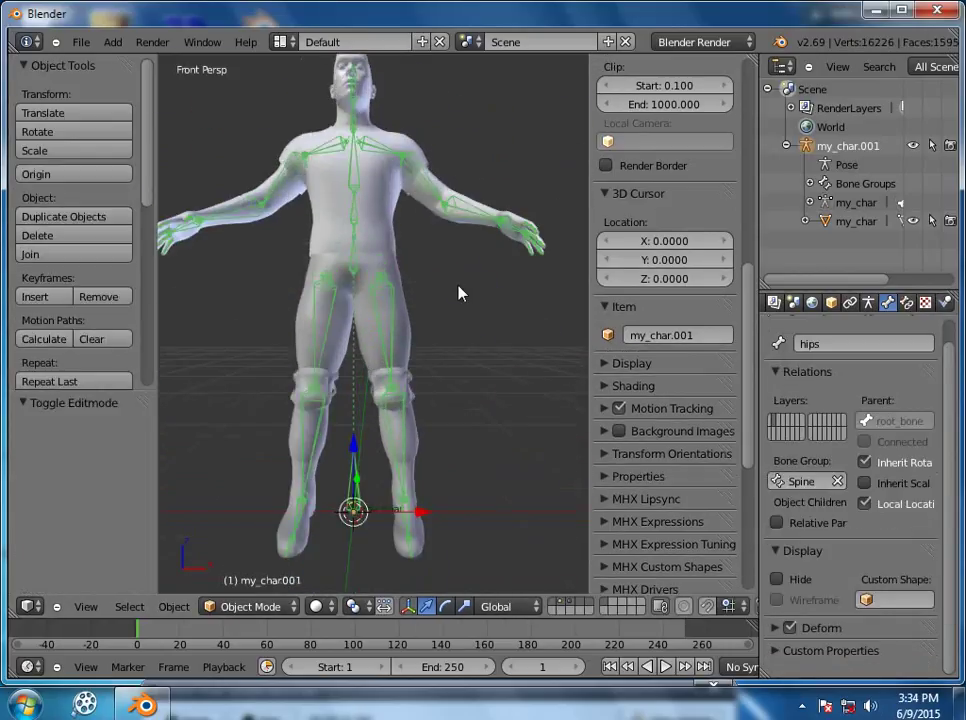
shift+scroll(458, 292, down, 2)
scroll(458, 292, down, 2)
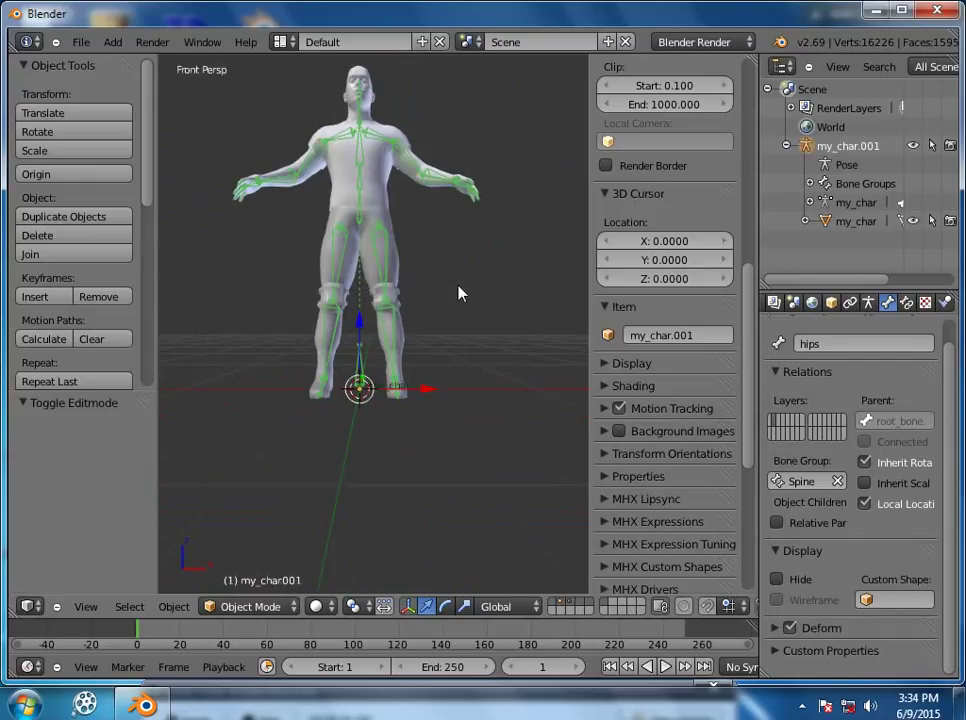
key(n)
key(t)
scroll(458, 293, down, 2)
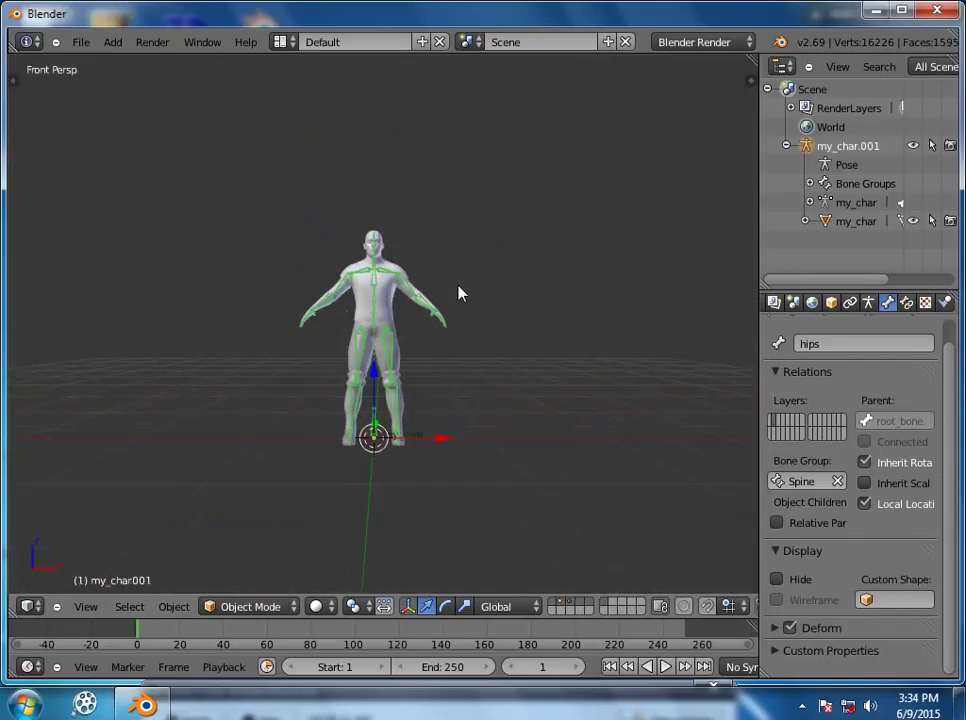
scroll(458, 293, up, 1)
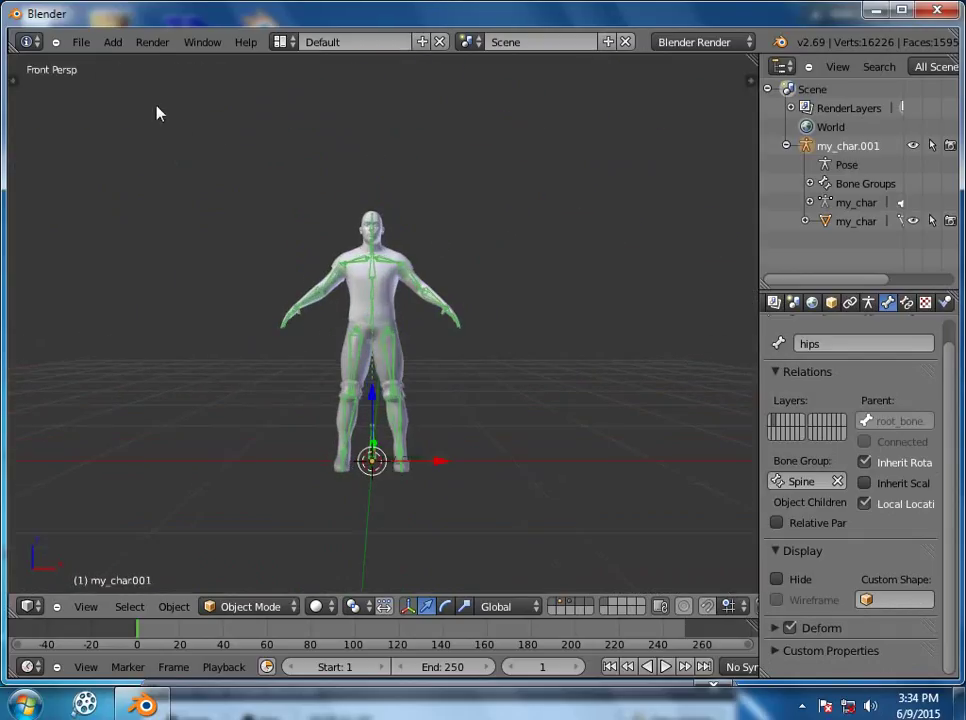
Save the scene over the existing my_char.blend in the BLENDS folder
click(81, 42)
click(100, 161)
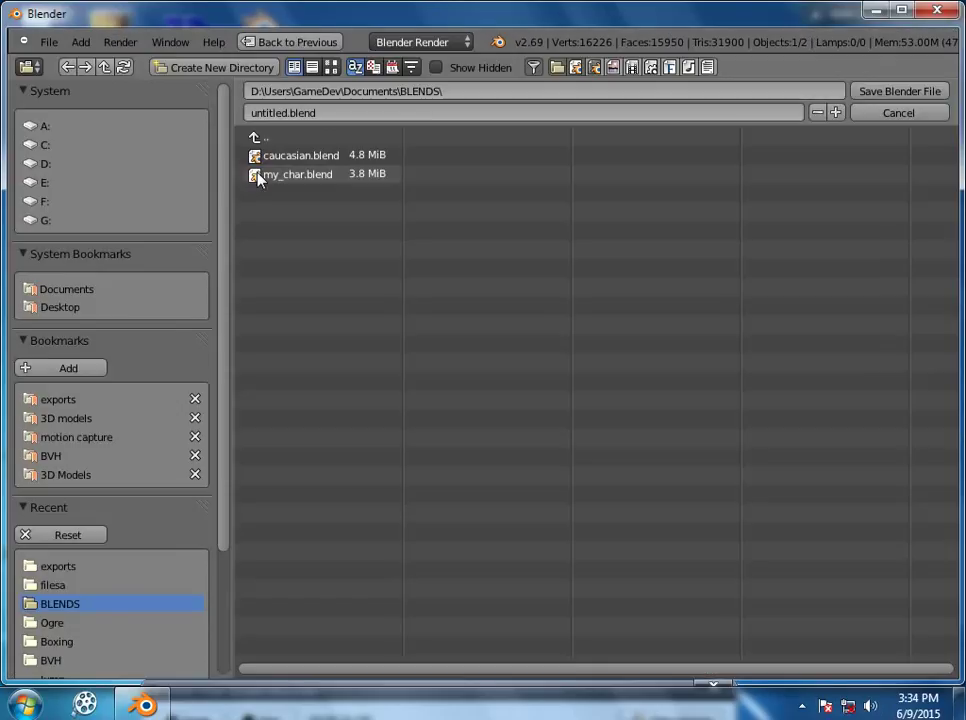
click(282, 176)
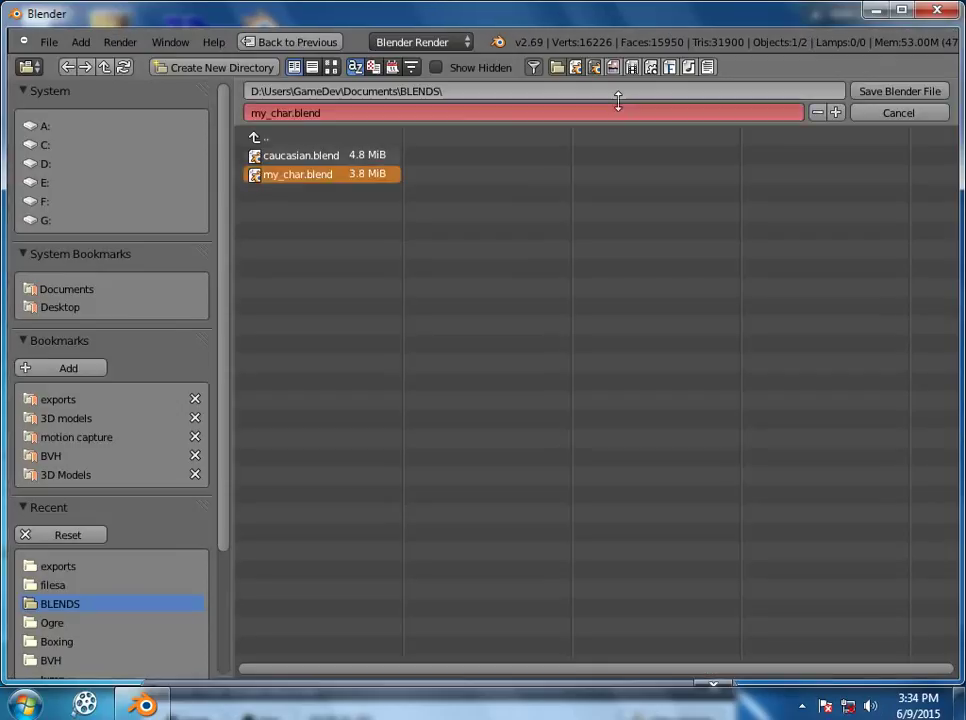
click(897, 93)
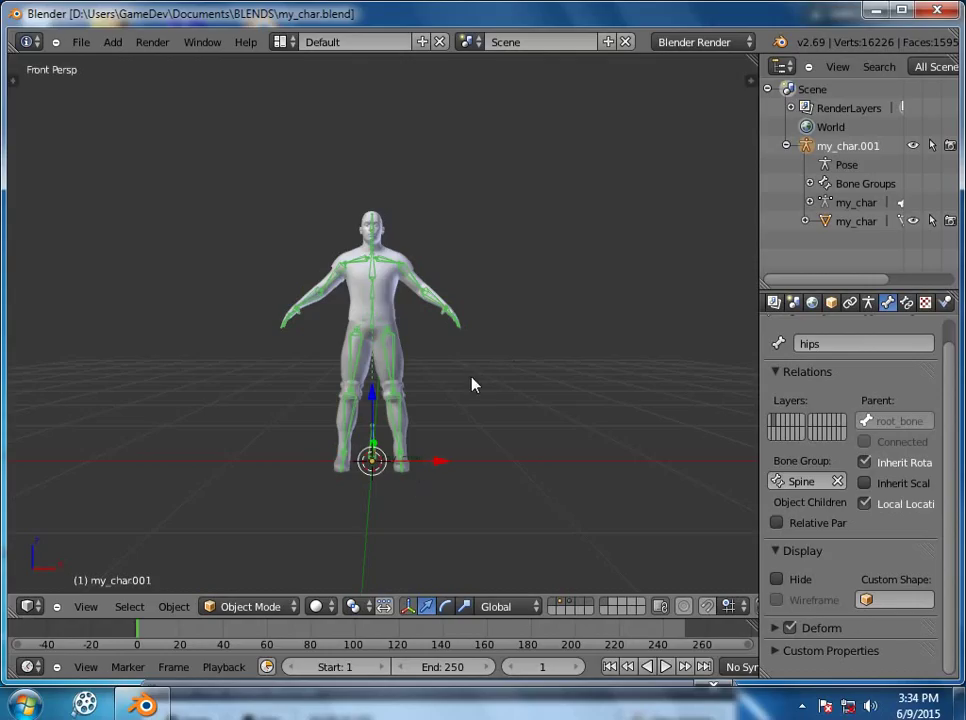